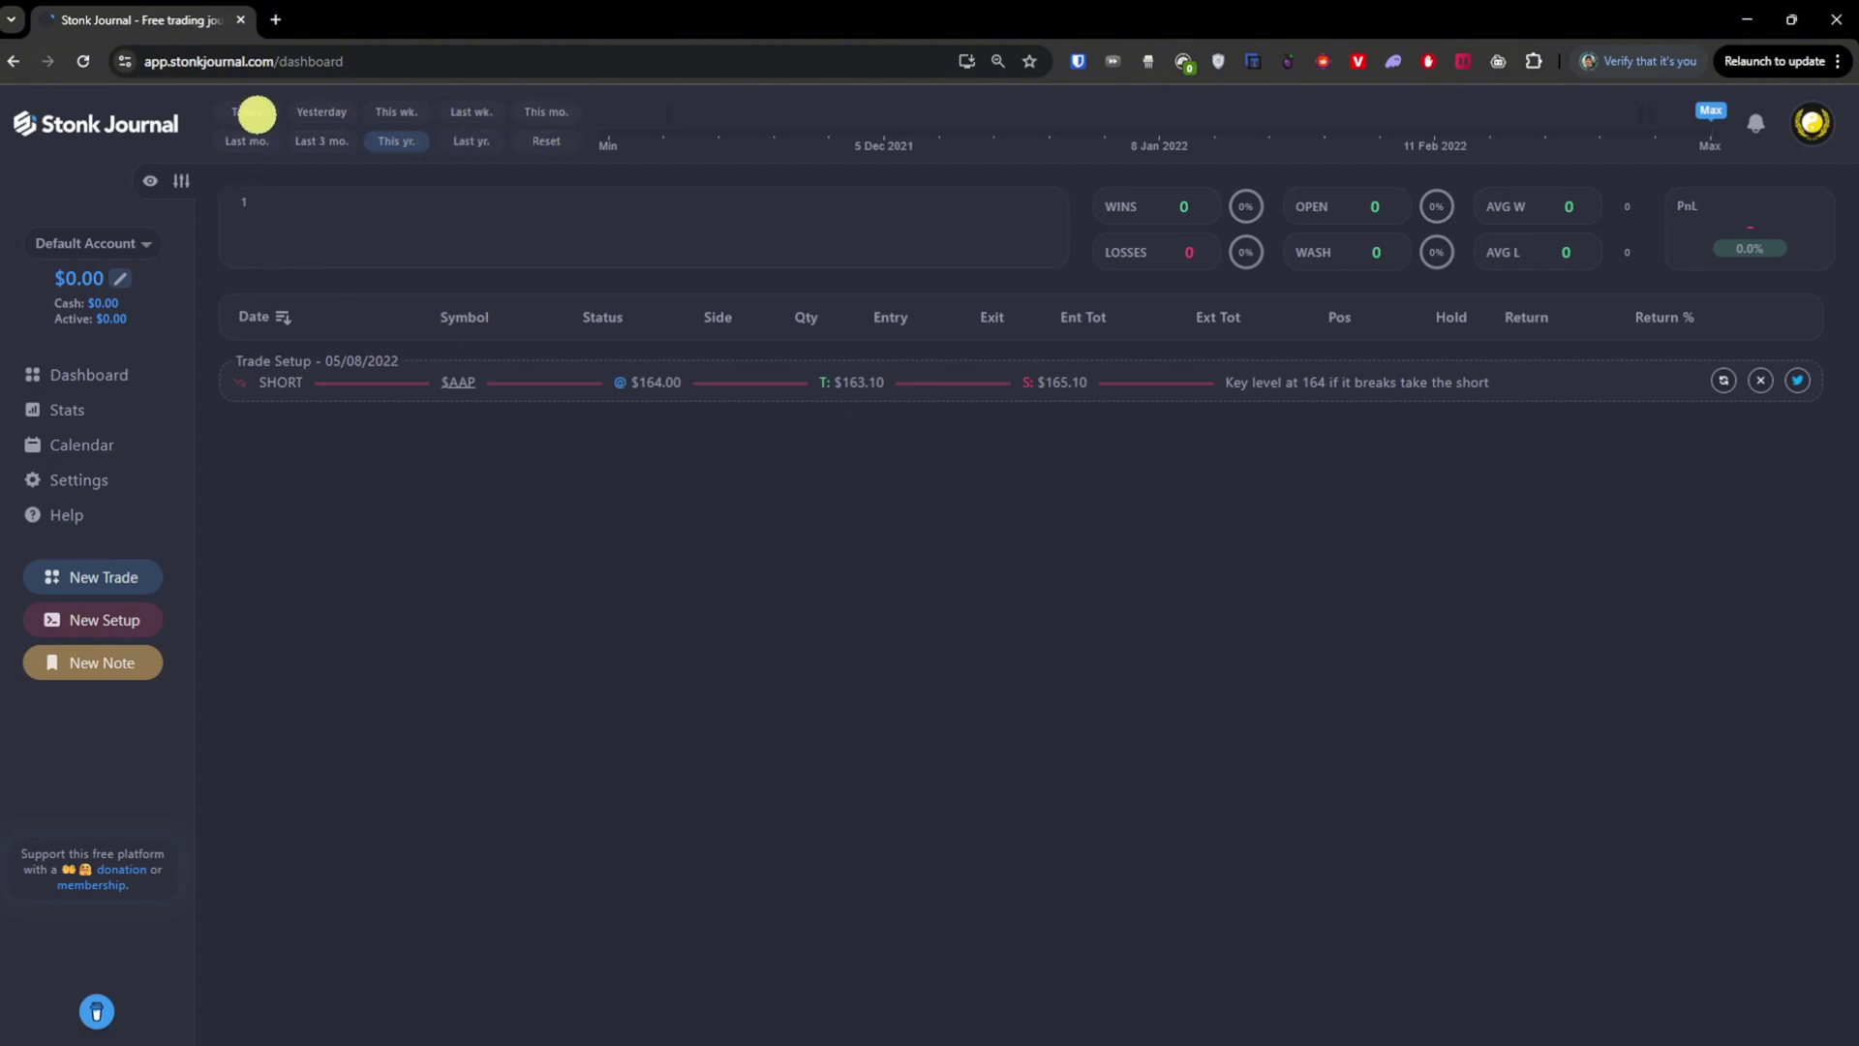
Check the dashboard trades for Today, Yesterday, This wk., Last wk., This mo. and Last mo
left_click(254, 113)
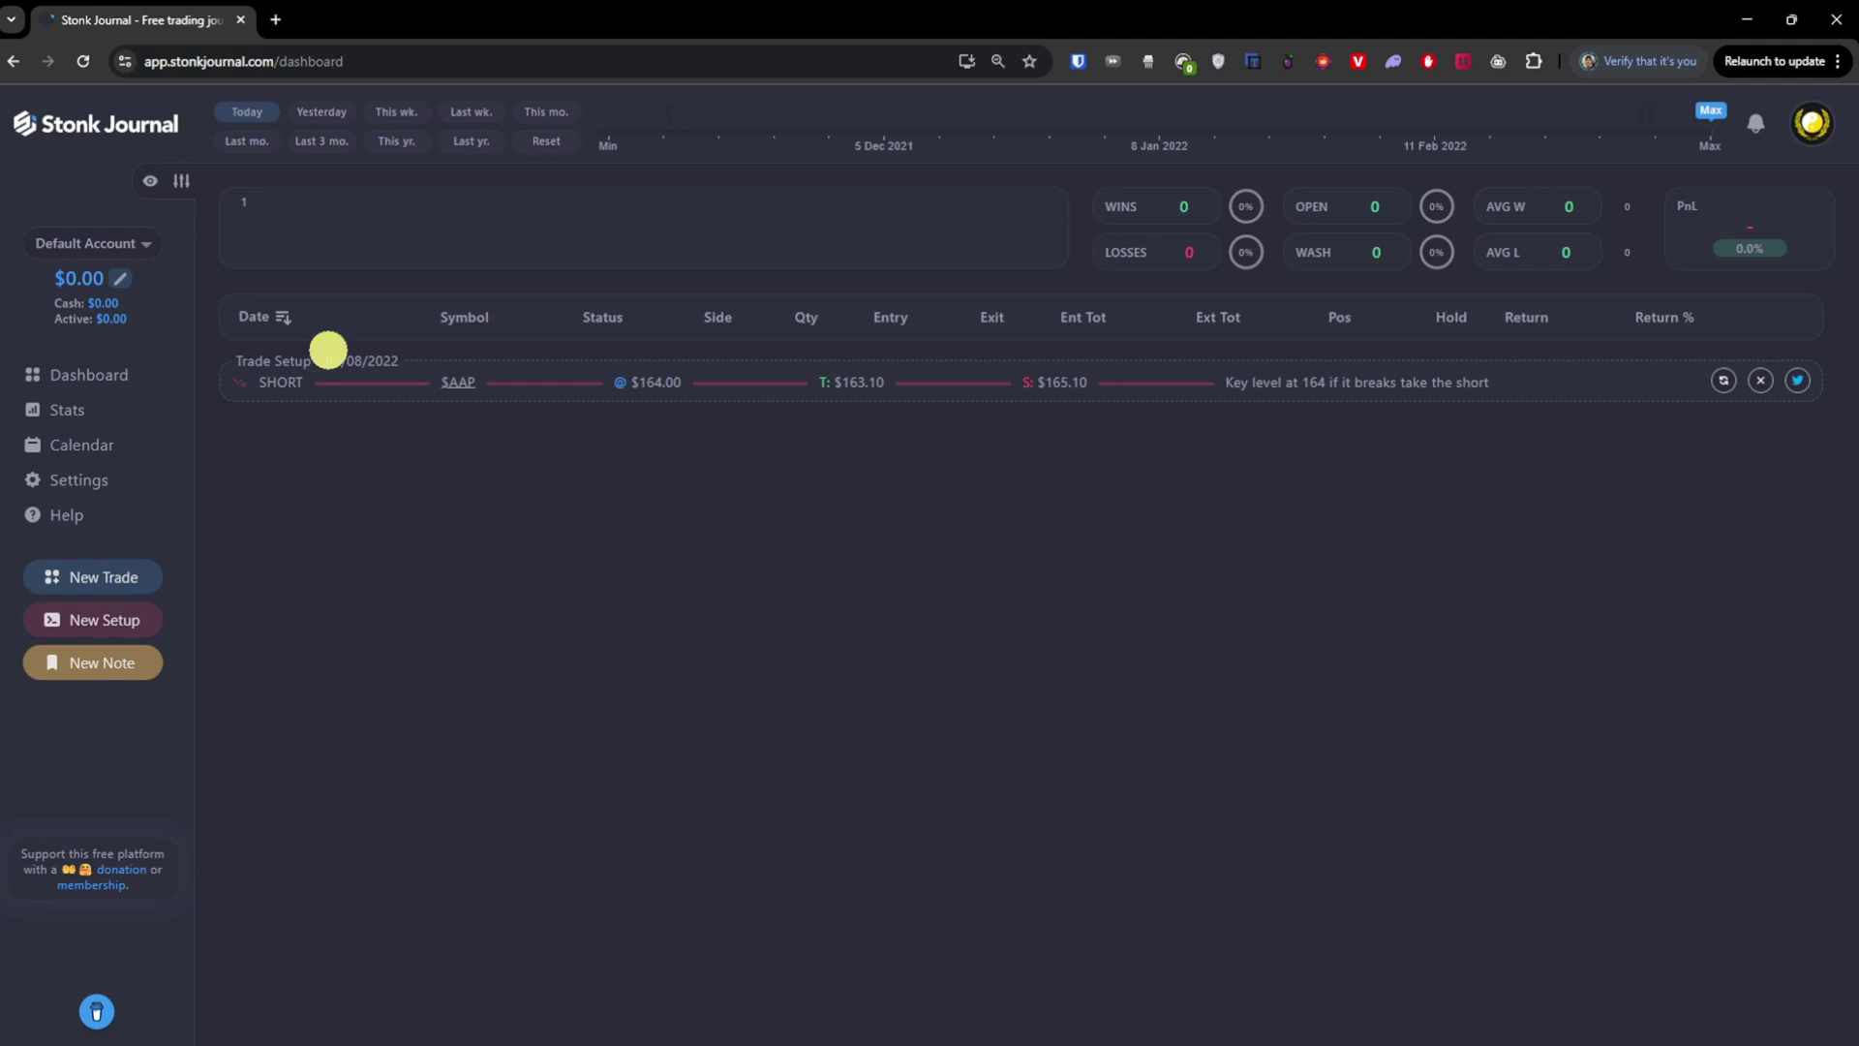
left_click(329, 112)
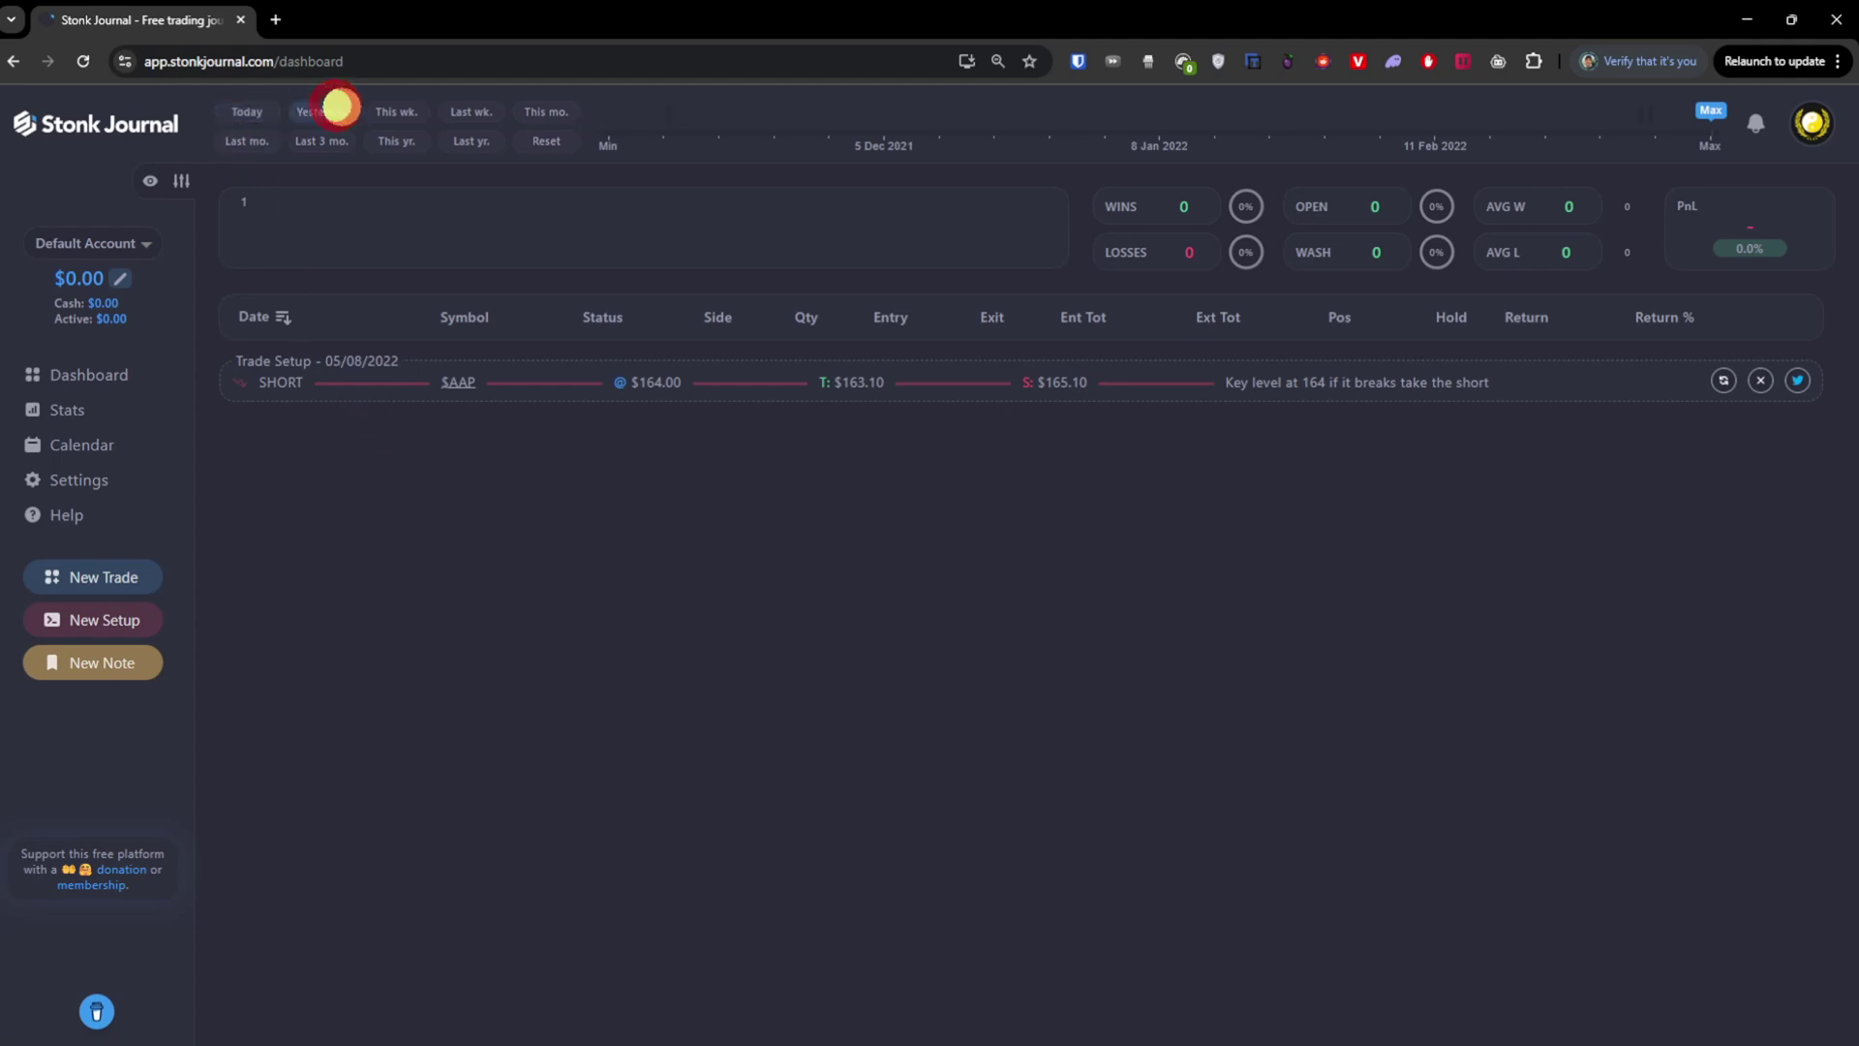
left_click(405, 111)
left_click(459, 111)
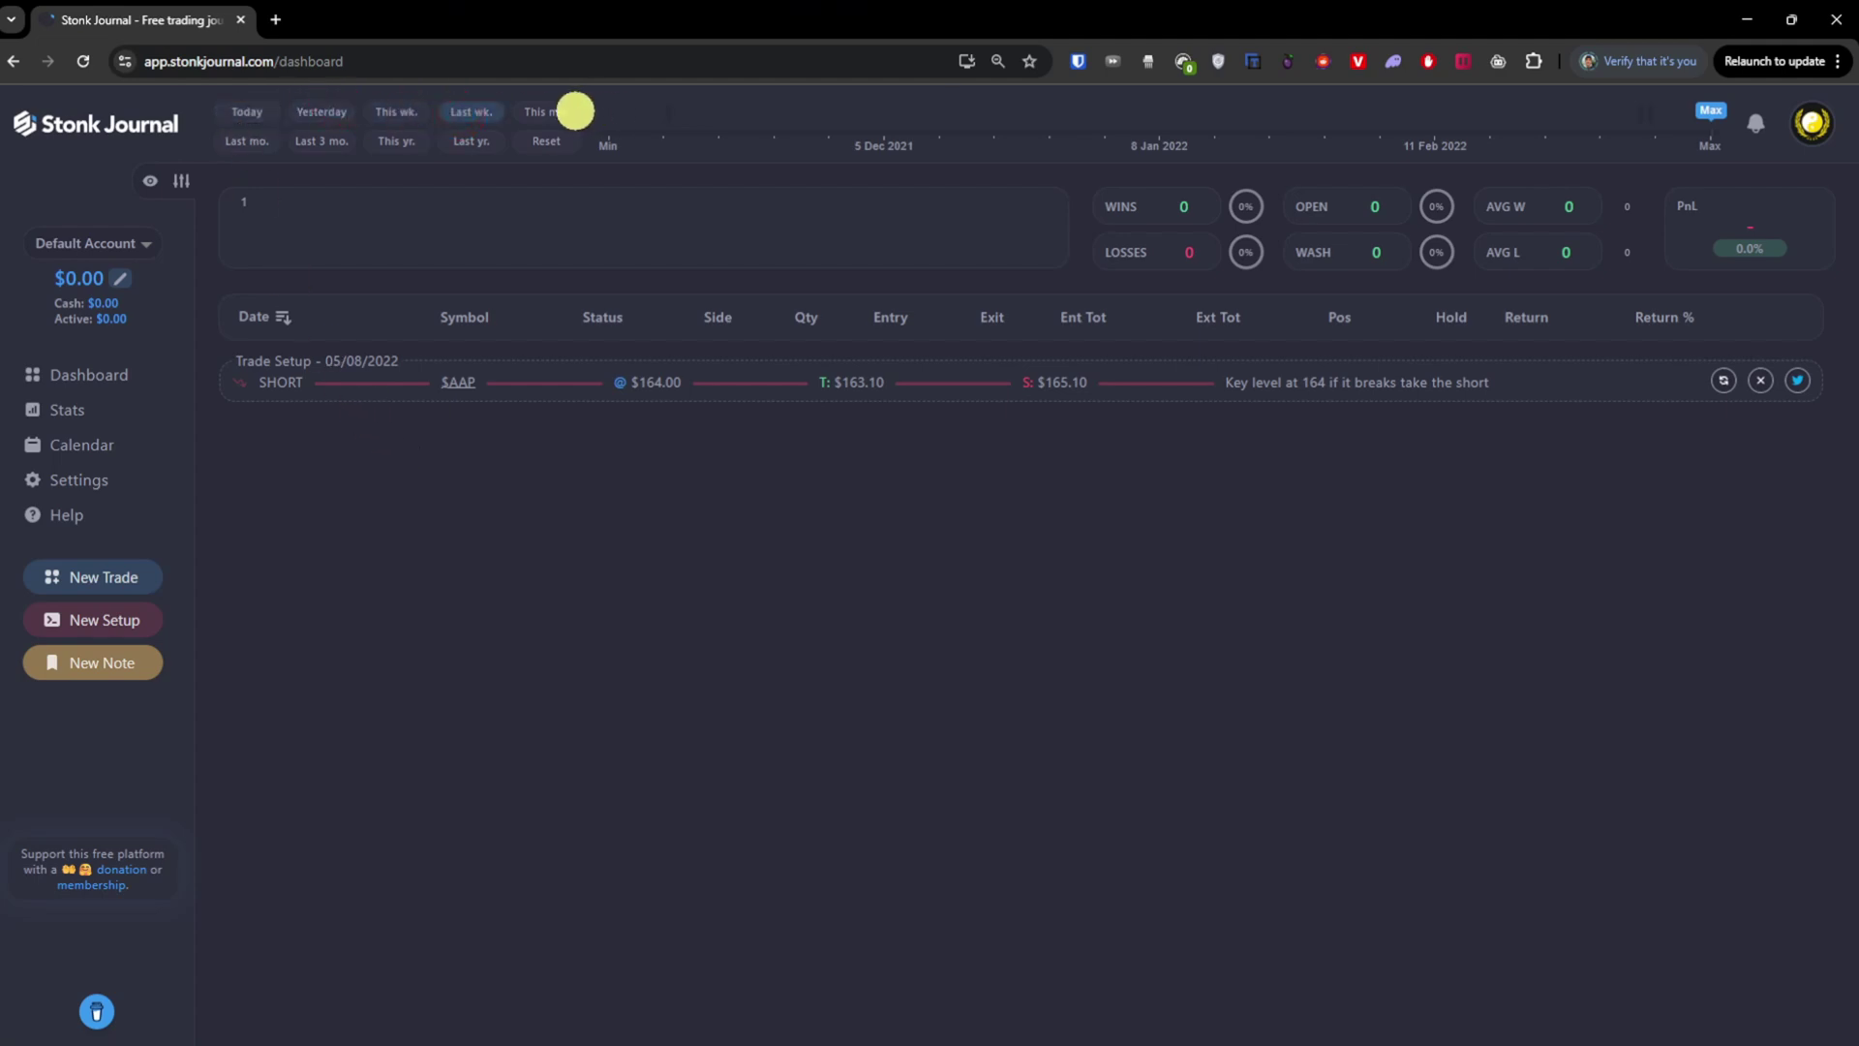
left_click(546, 111)
left_click(244, 141)
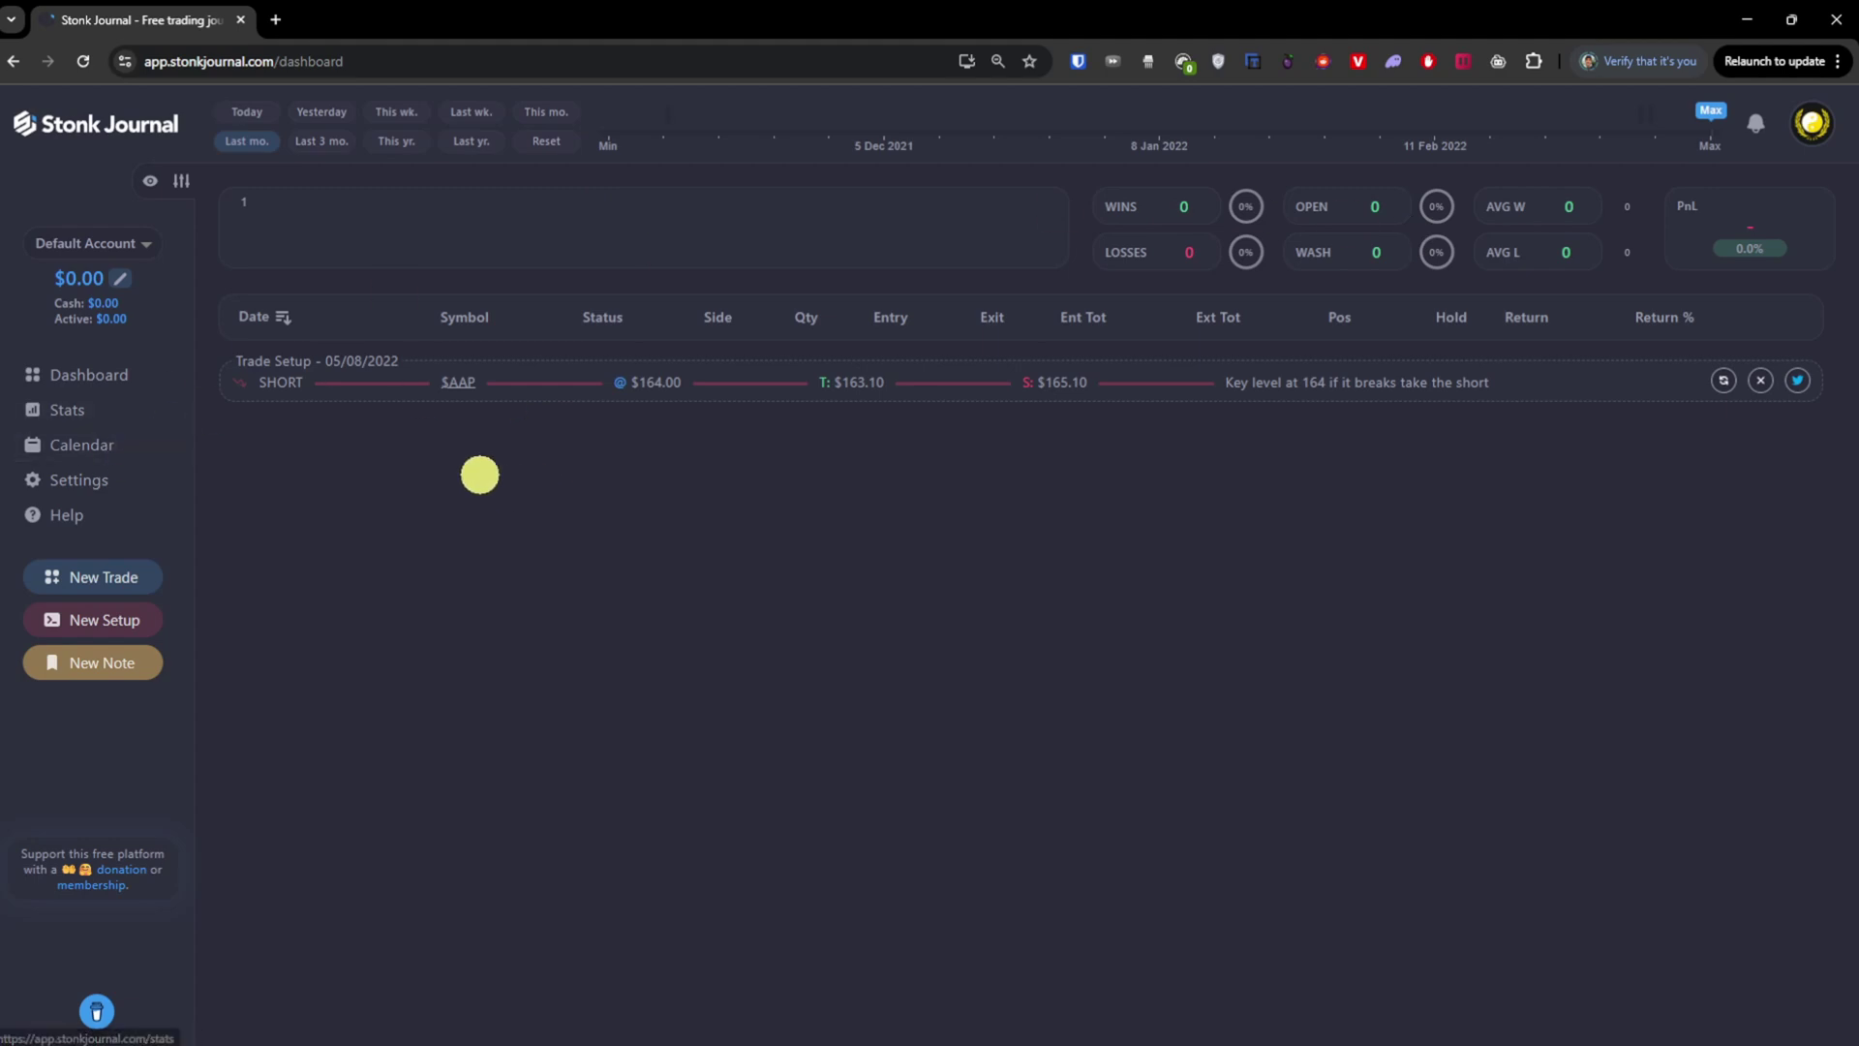
left_click(1139, 389)
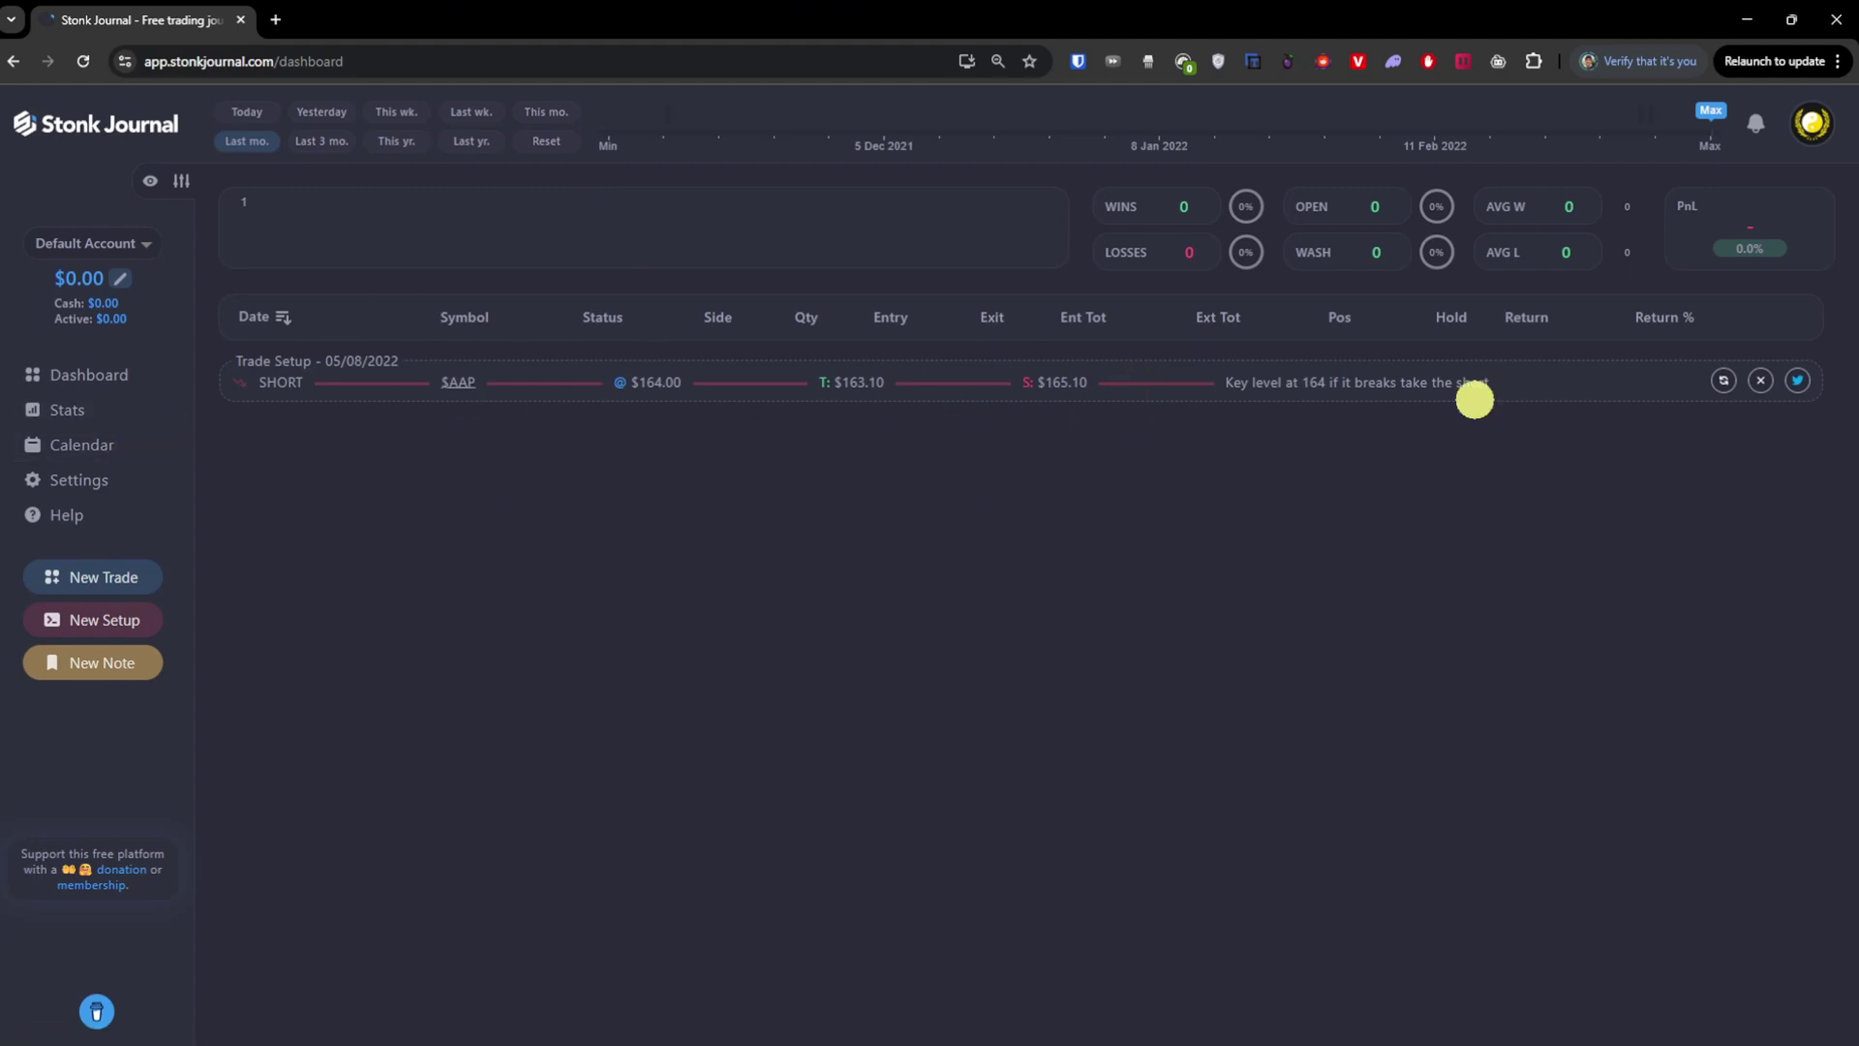
Toggle the privacy blur on the account balance and profit figures, leaving the figures unblurred
left_click(151, 179)
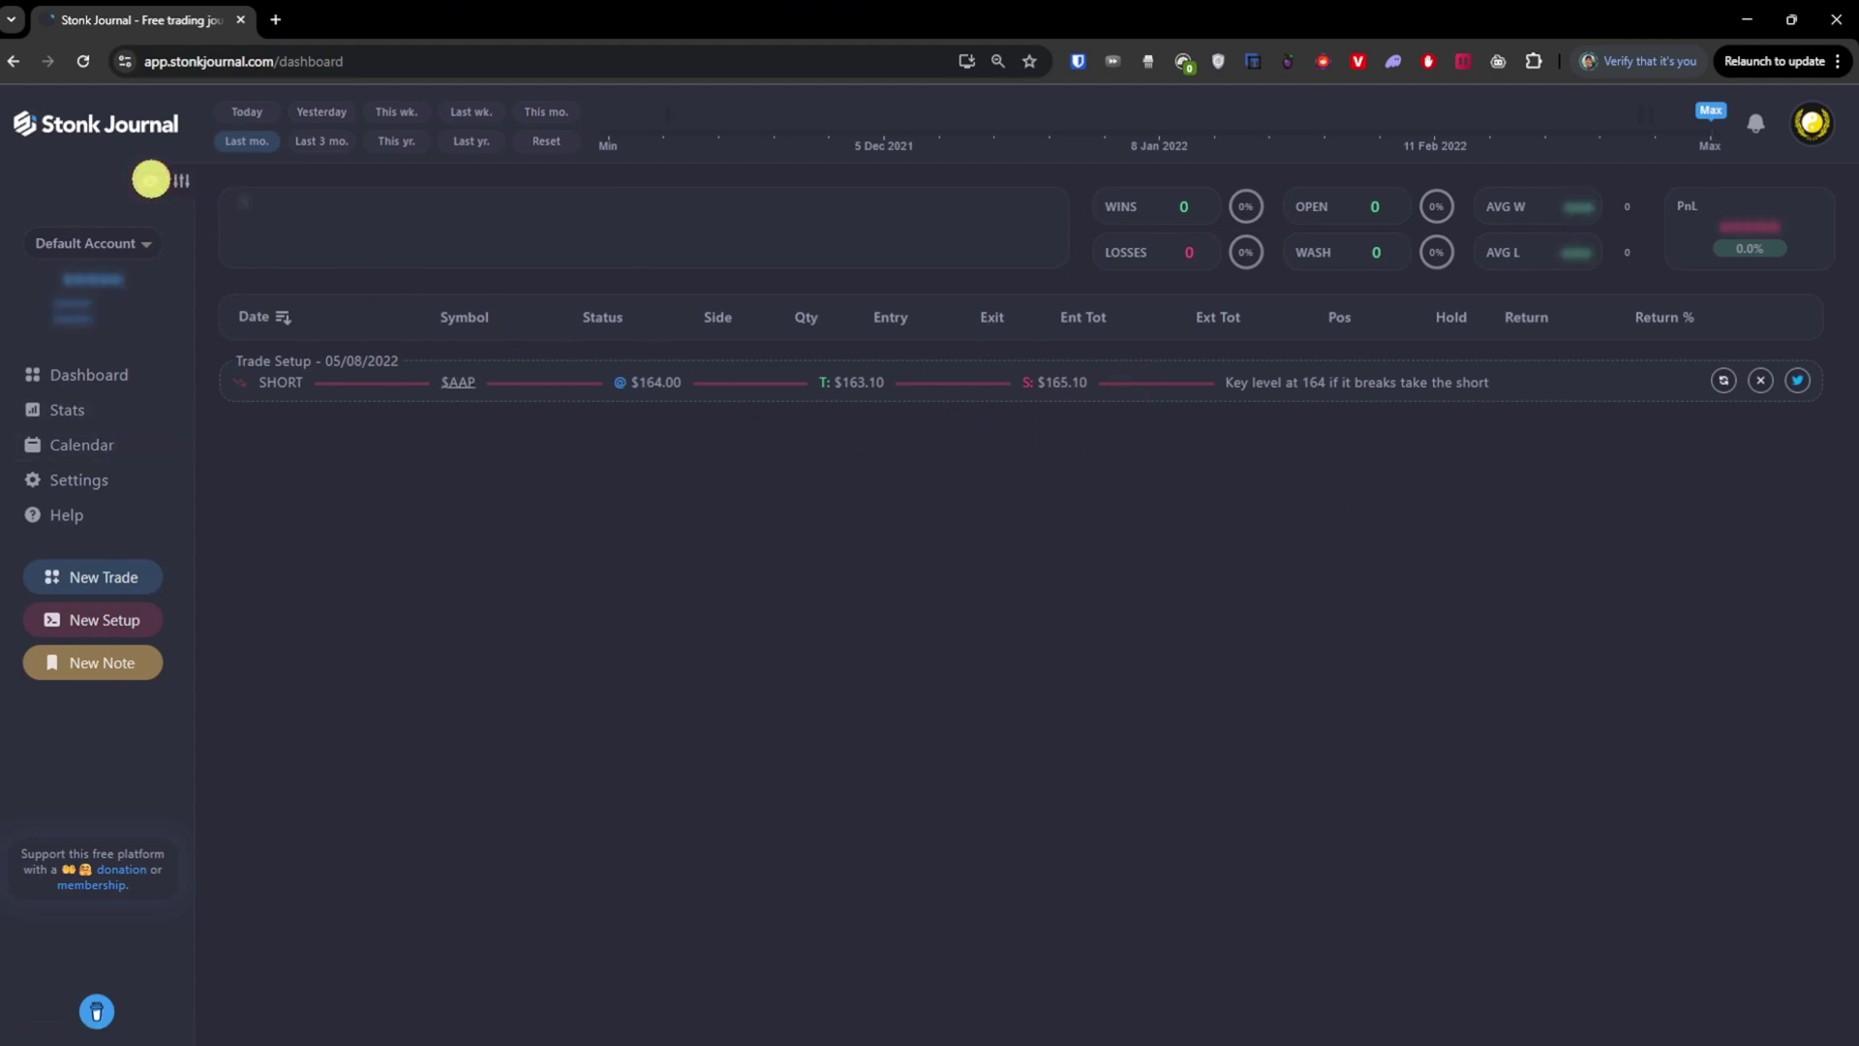
left_click(150, 179)
left_click(150, 179)
left_click(150, 183)
left_click(150, 184)
left_click(150, 183)
Examine the trade filter's Tags and Market options and apply it with nothing selected
left_click(182, 182)
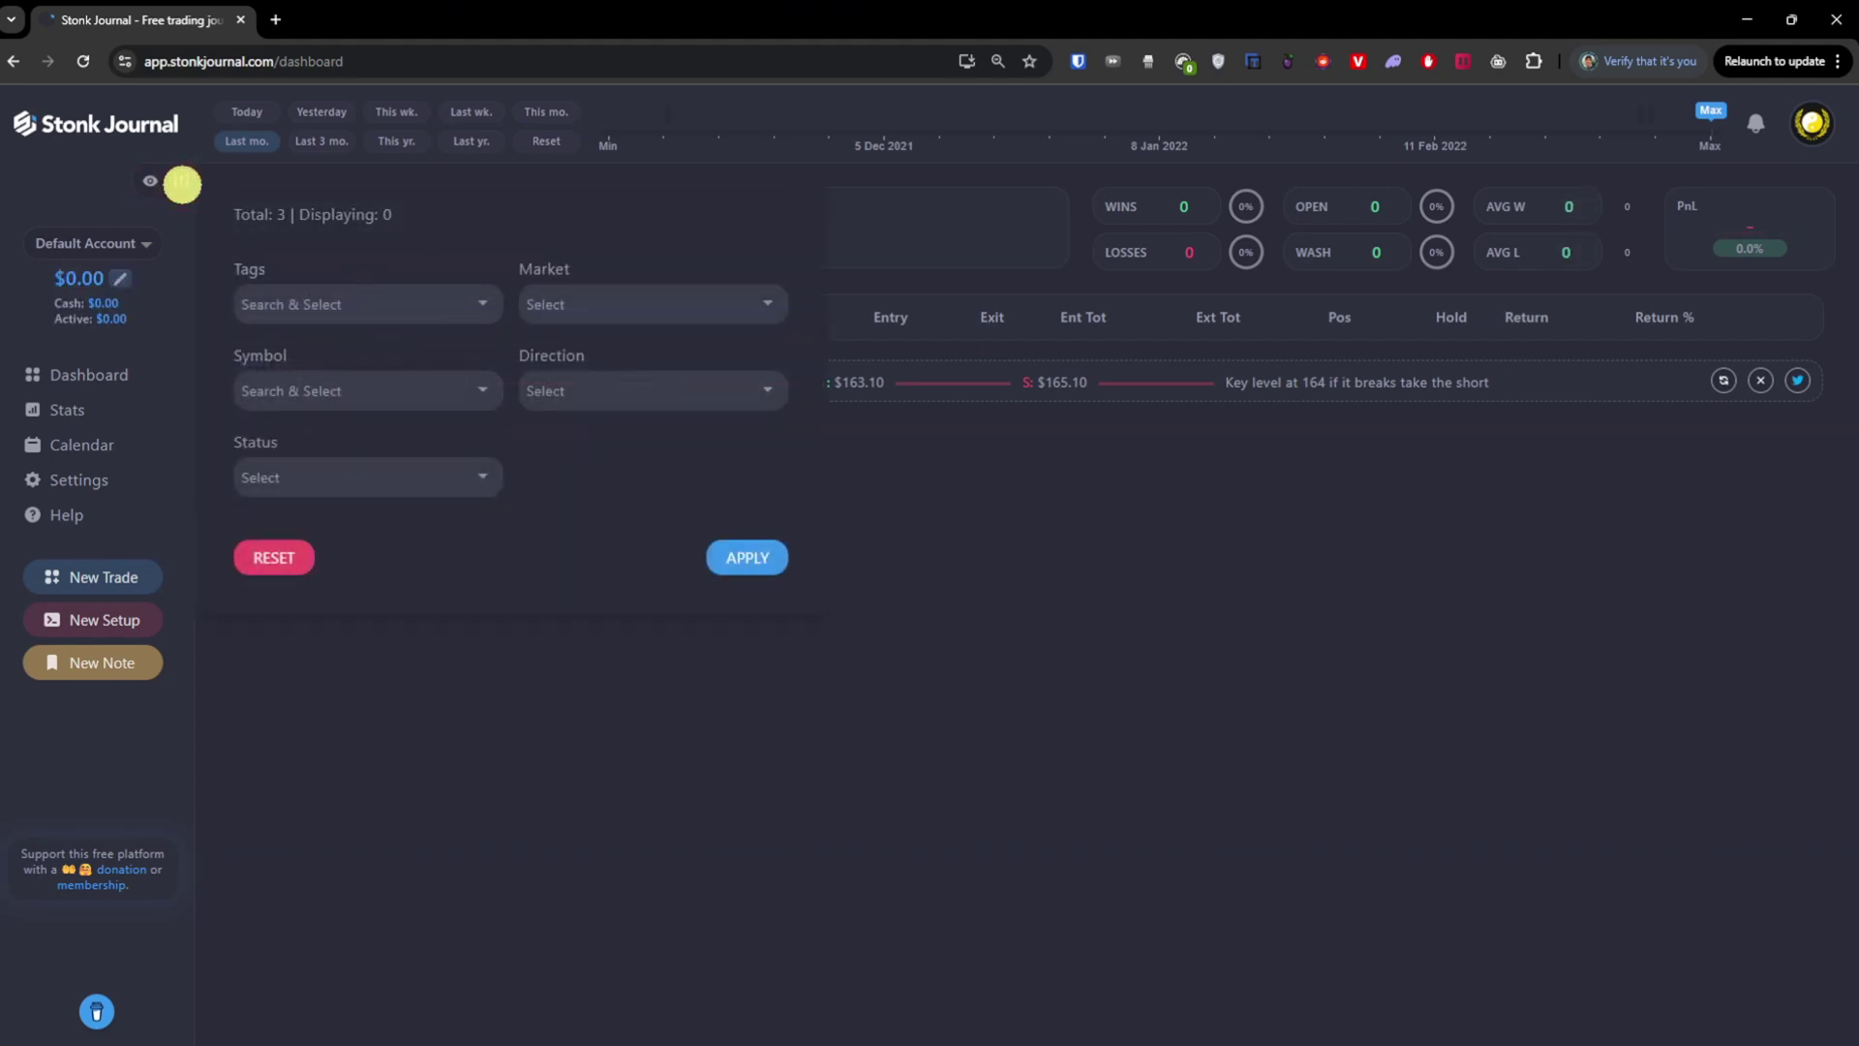
left_click(457, 291)
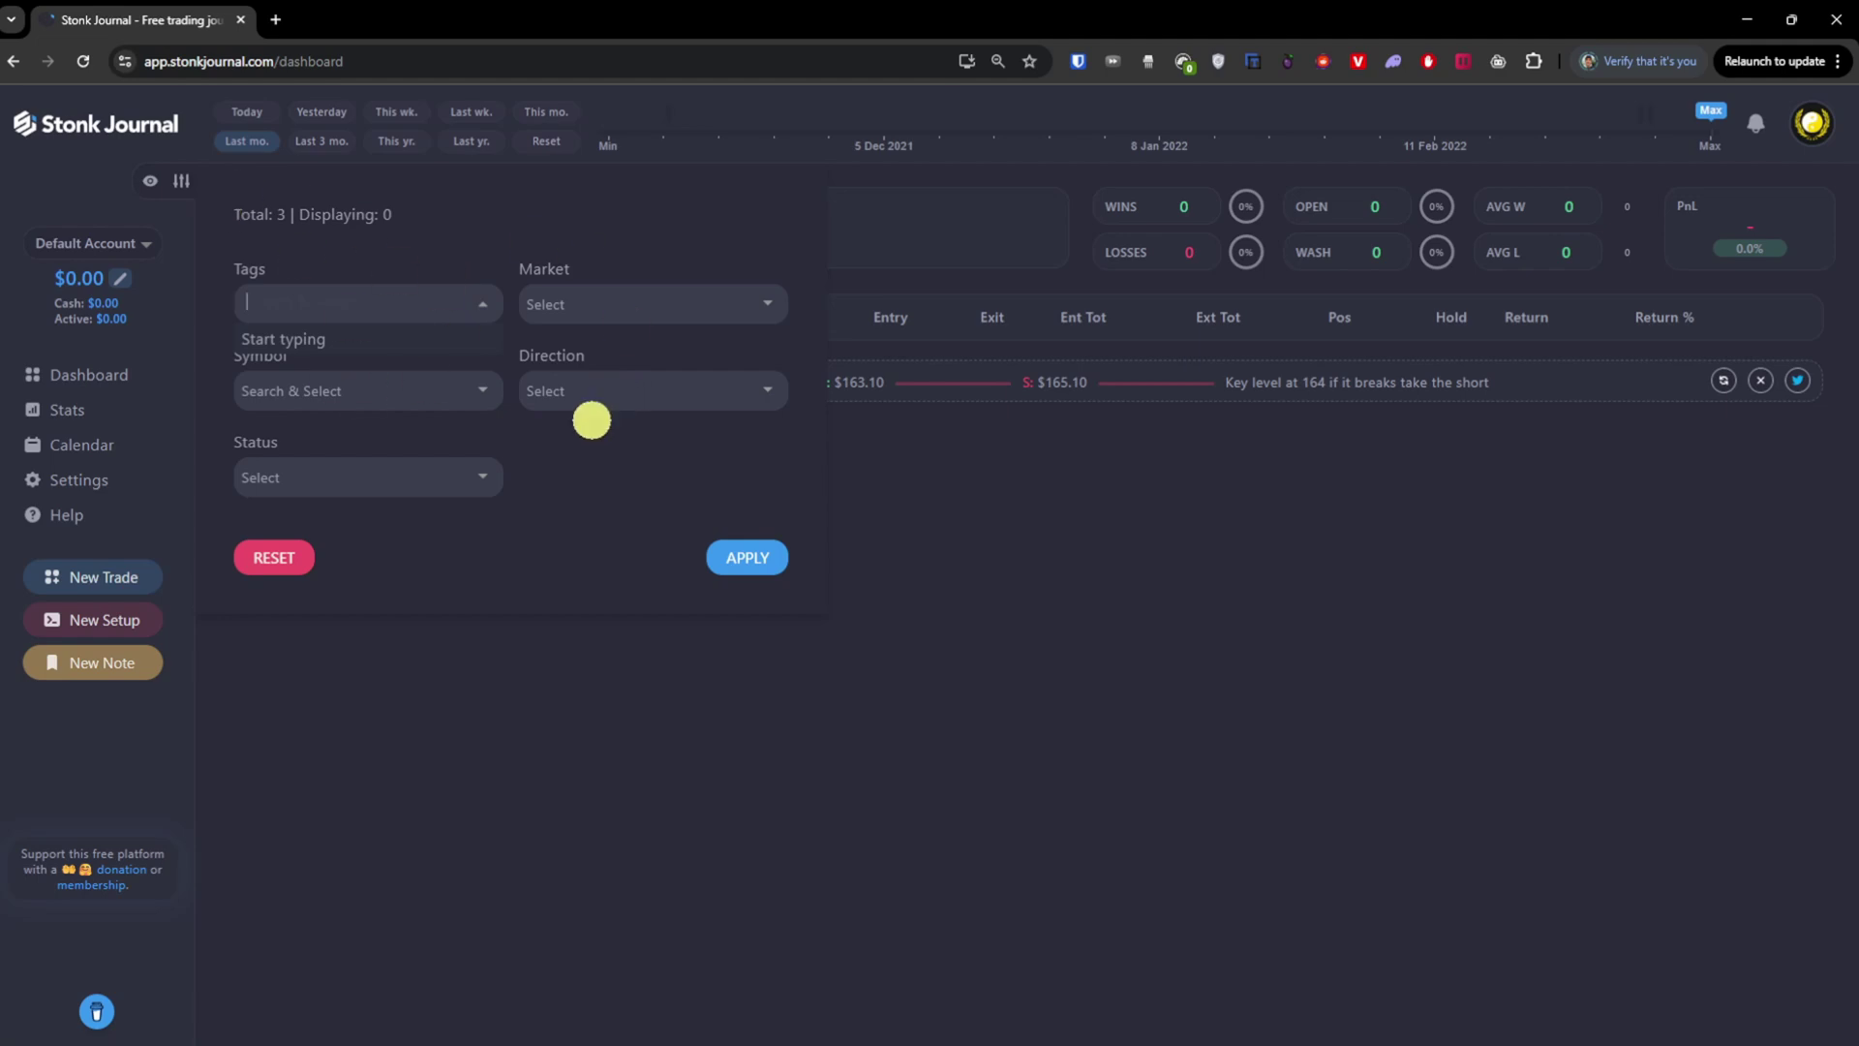
left_click(591, 425)
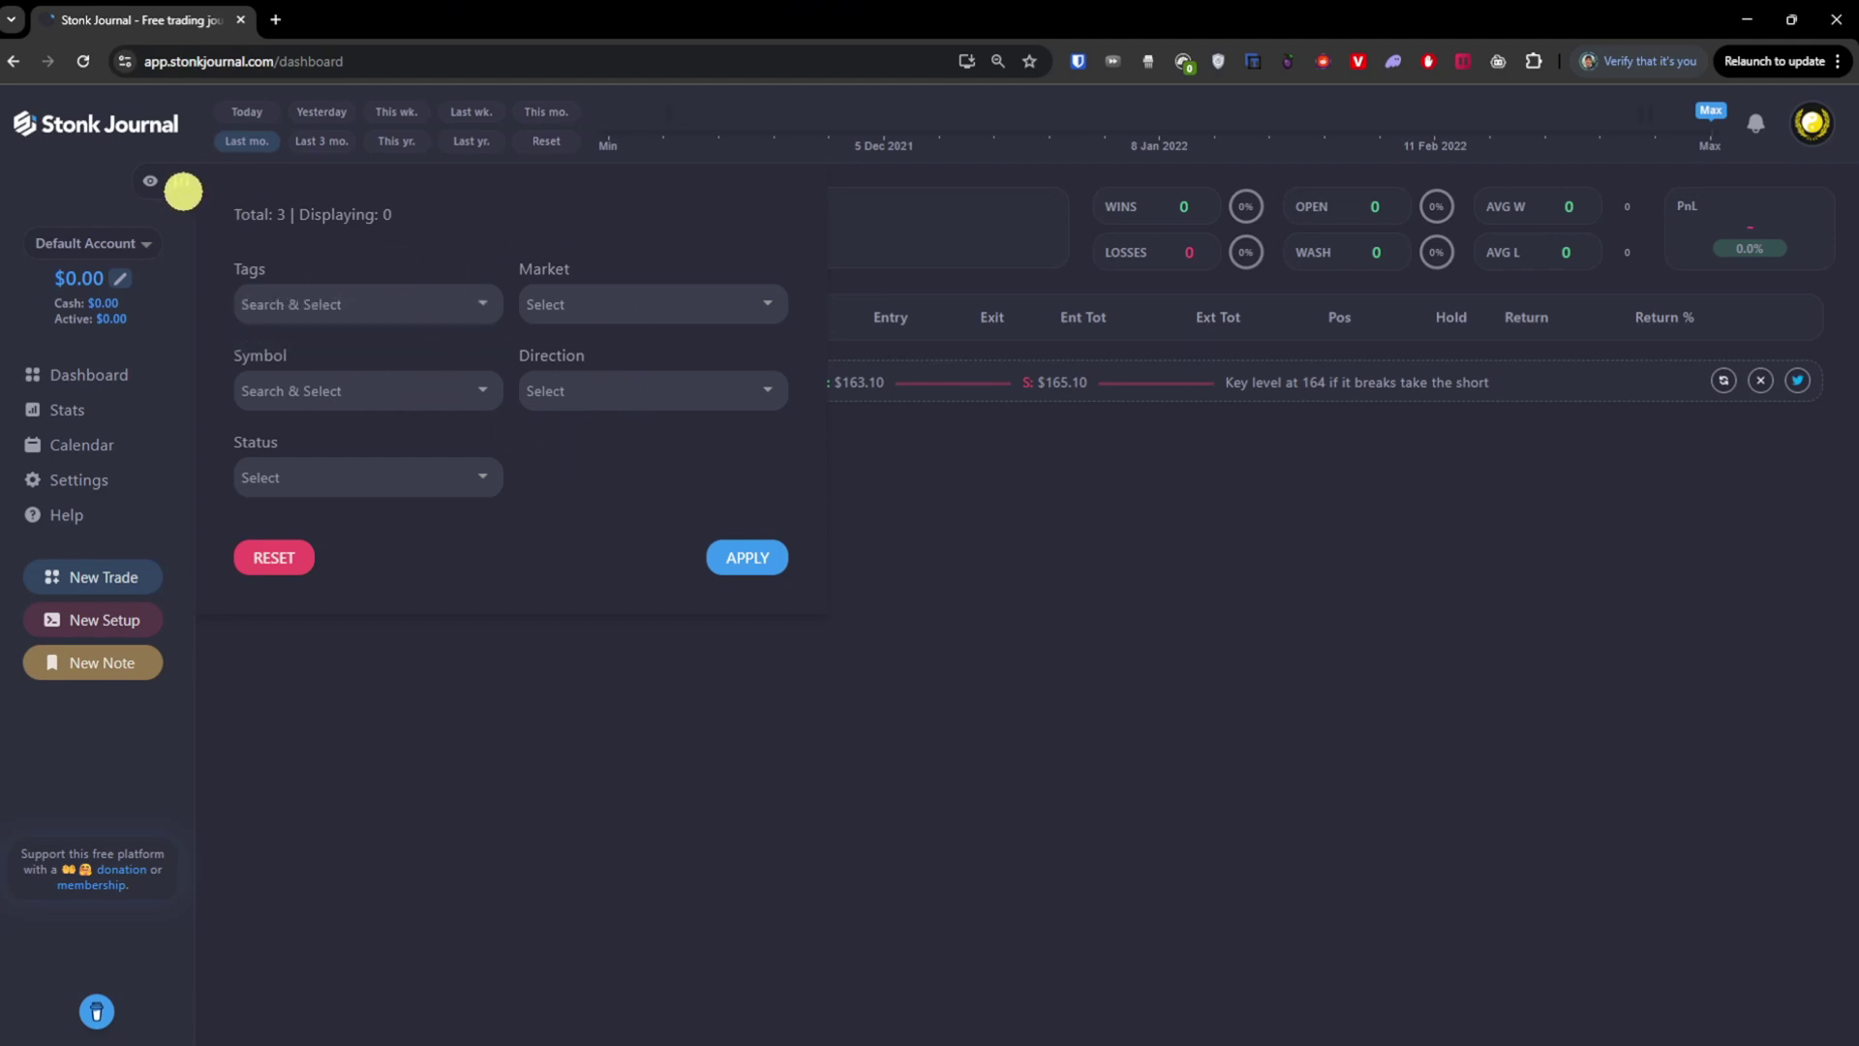
left_click(616, 299)
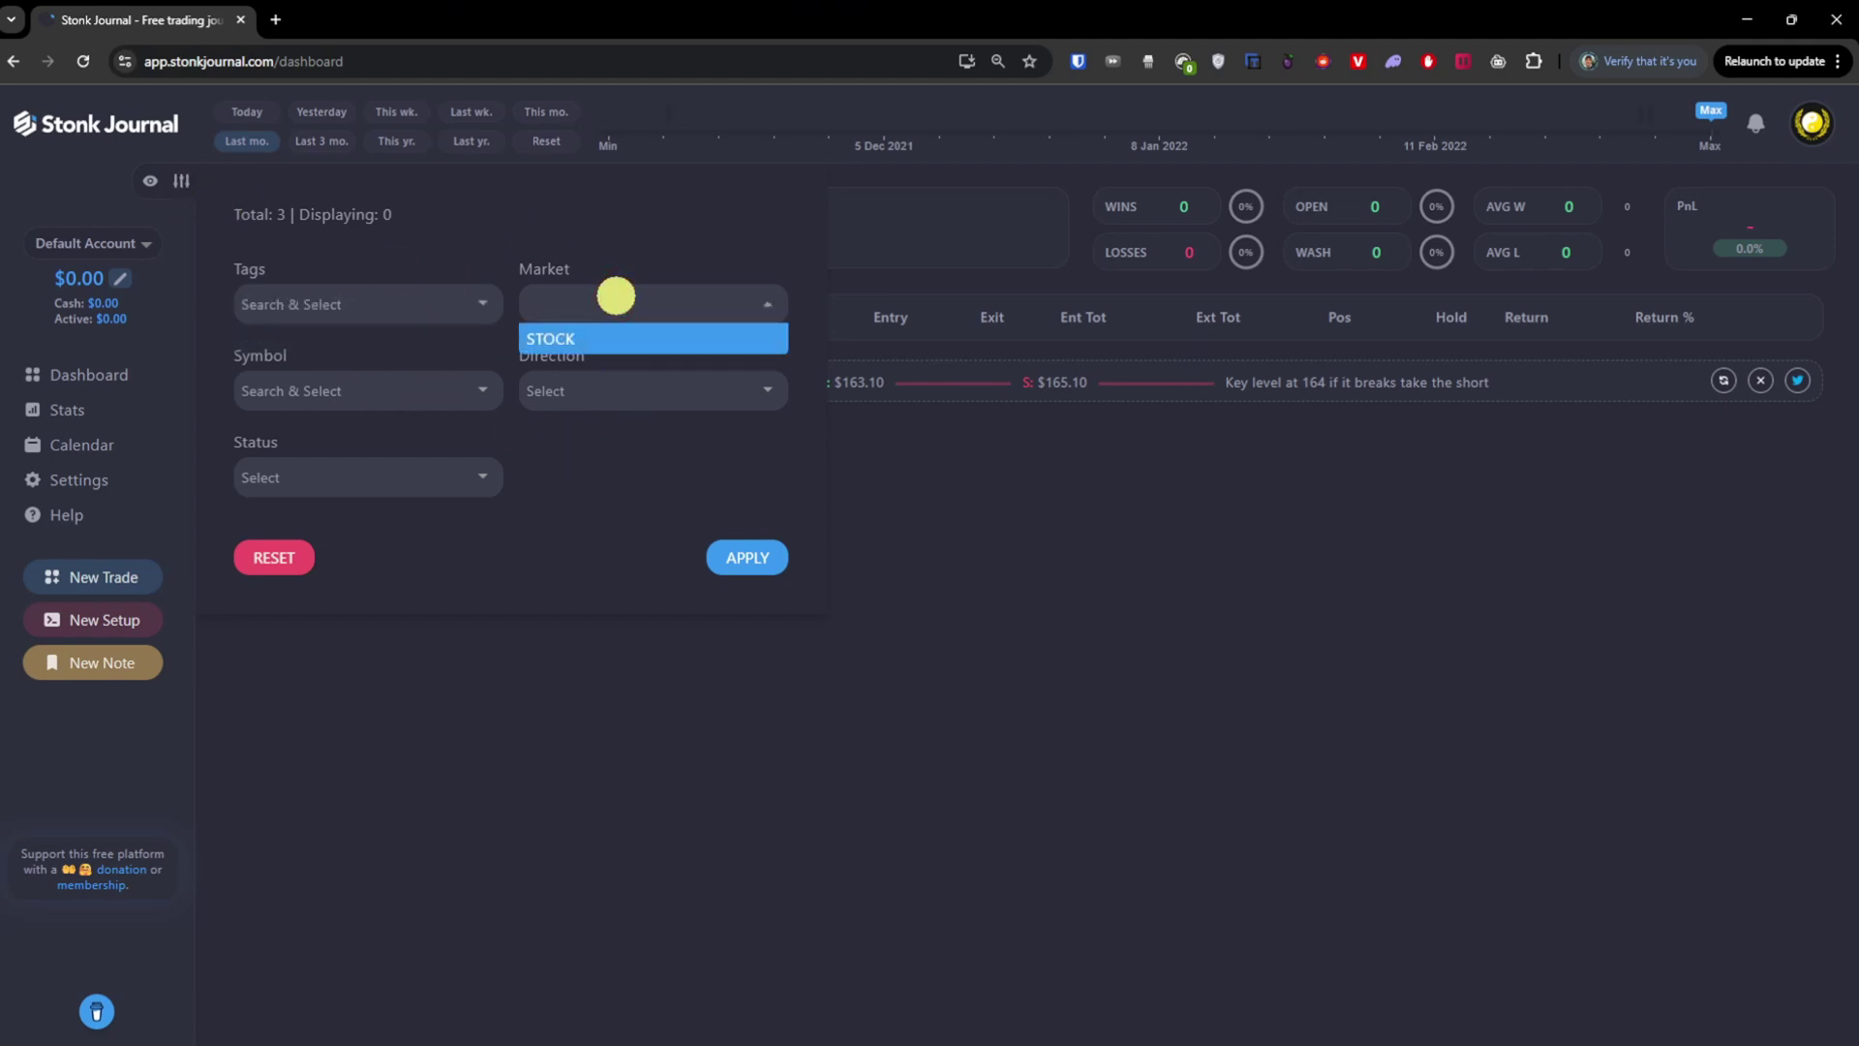
left_click(573, 433)
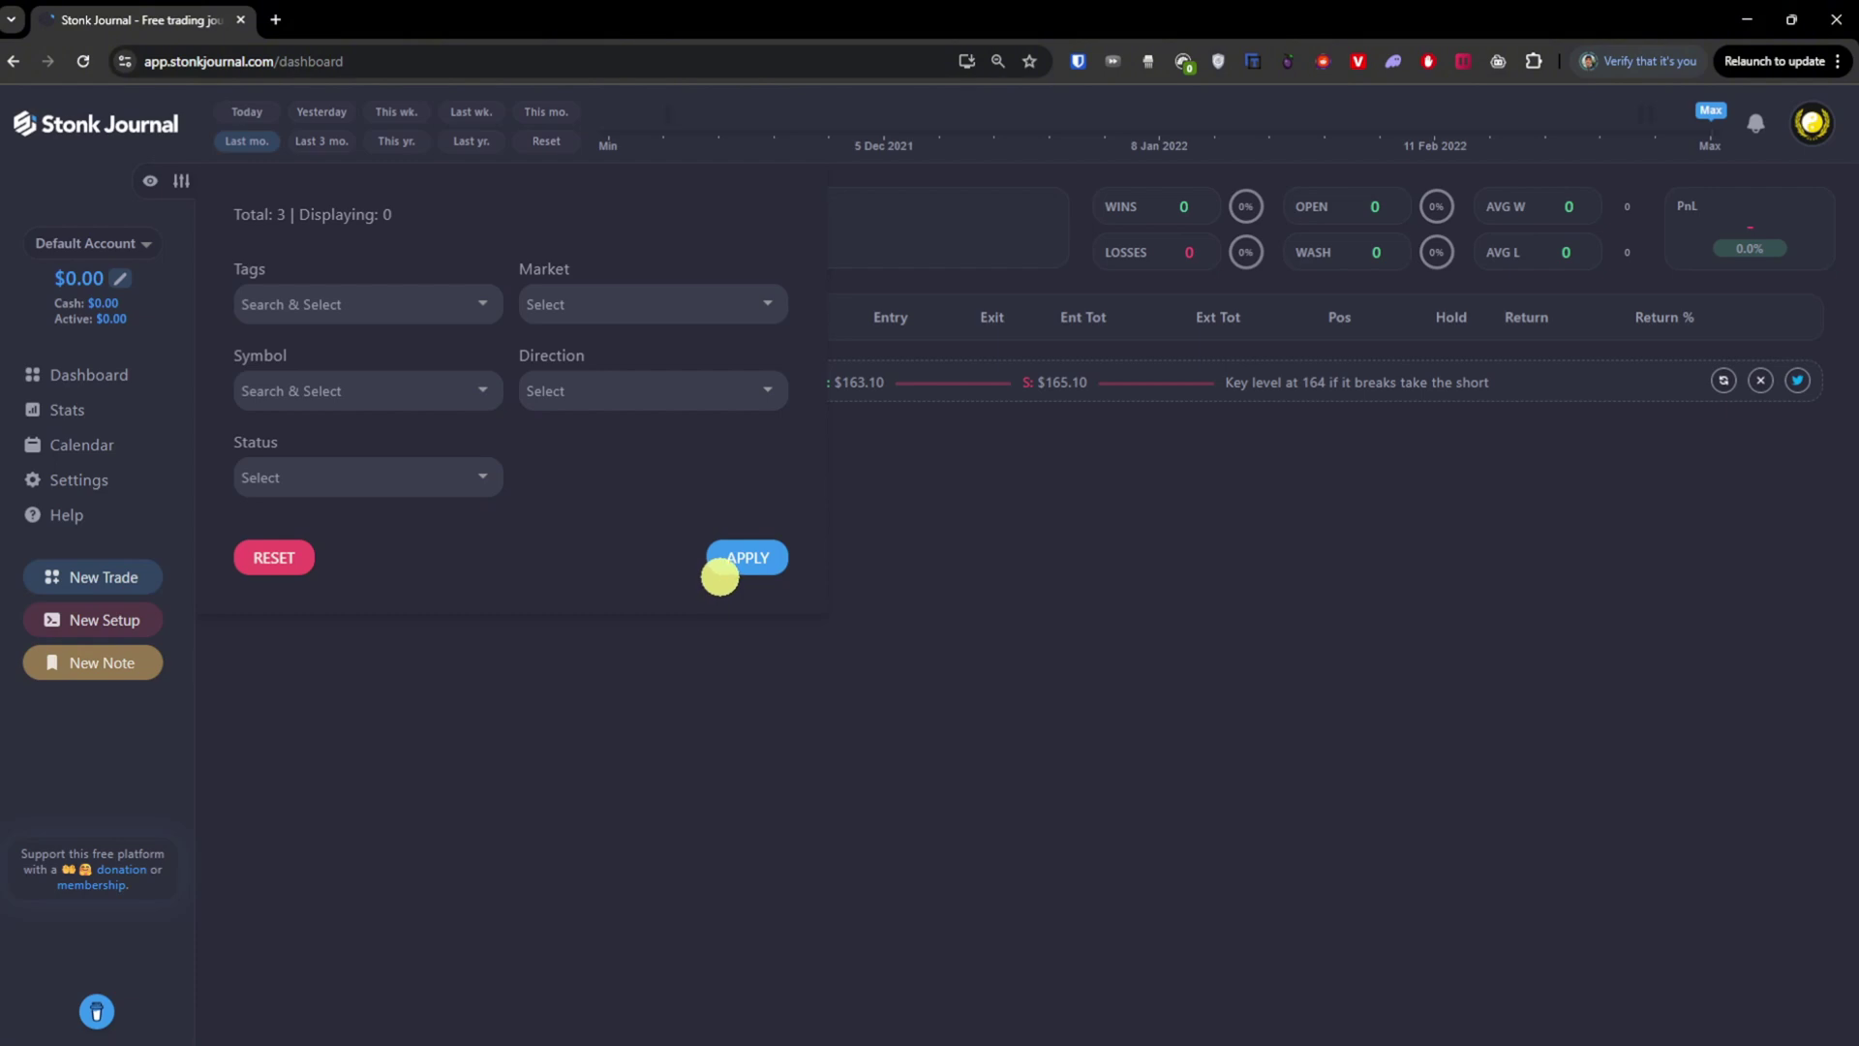
left_click(722, 572)
left_click(180, 179)
left_click(180, 180)
left_click(181, 180)
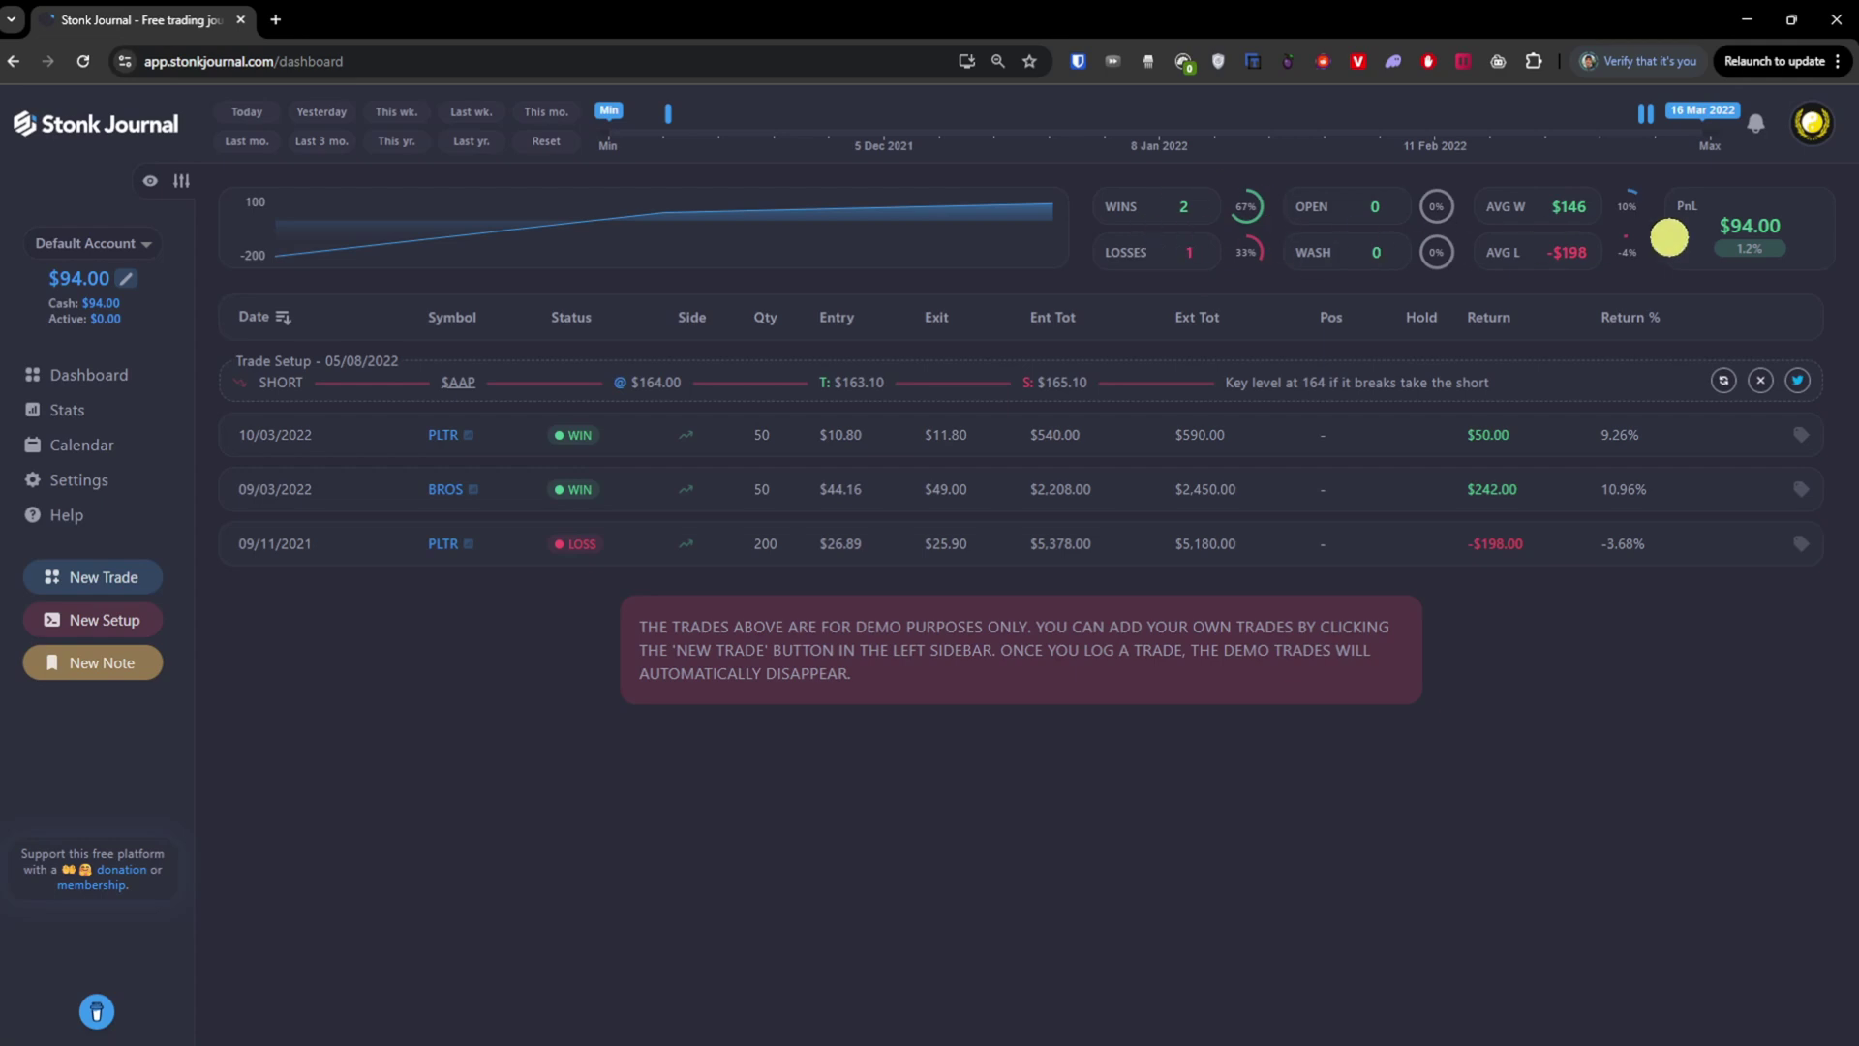
Review the PLTR trade dated 10/03/2022 with its price chart, look at its edit form and close it
triple_click(1732, 221)
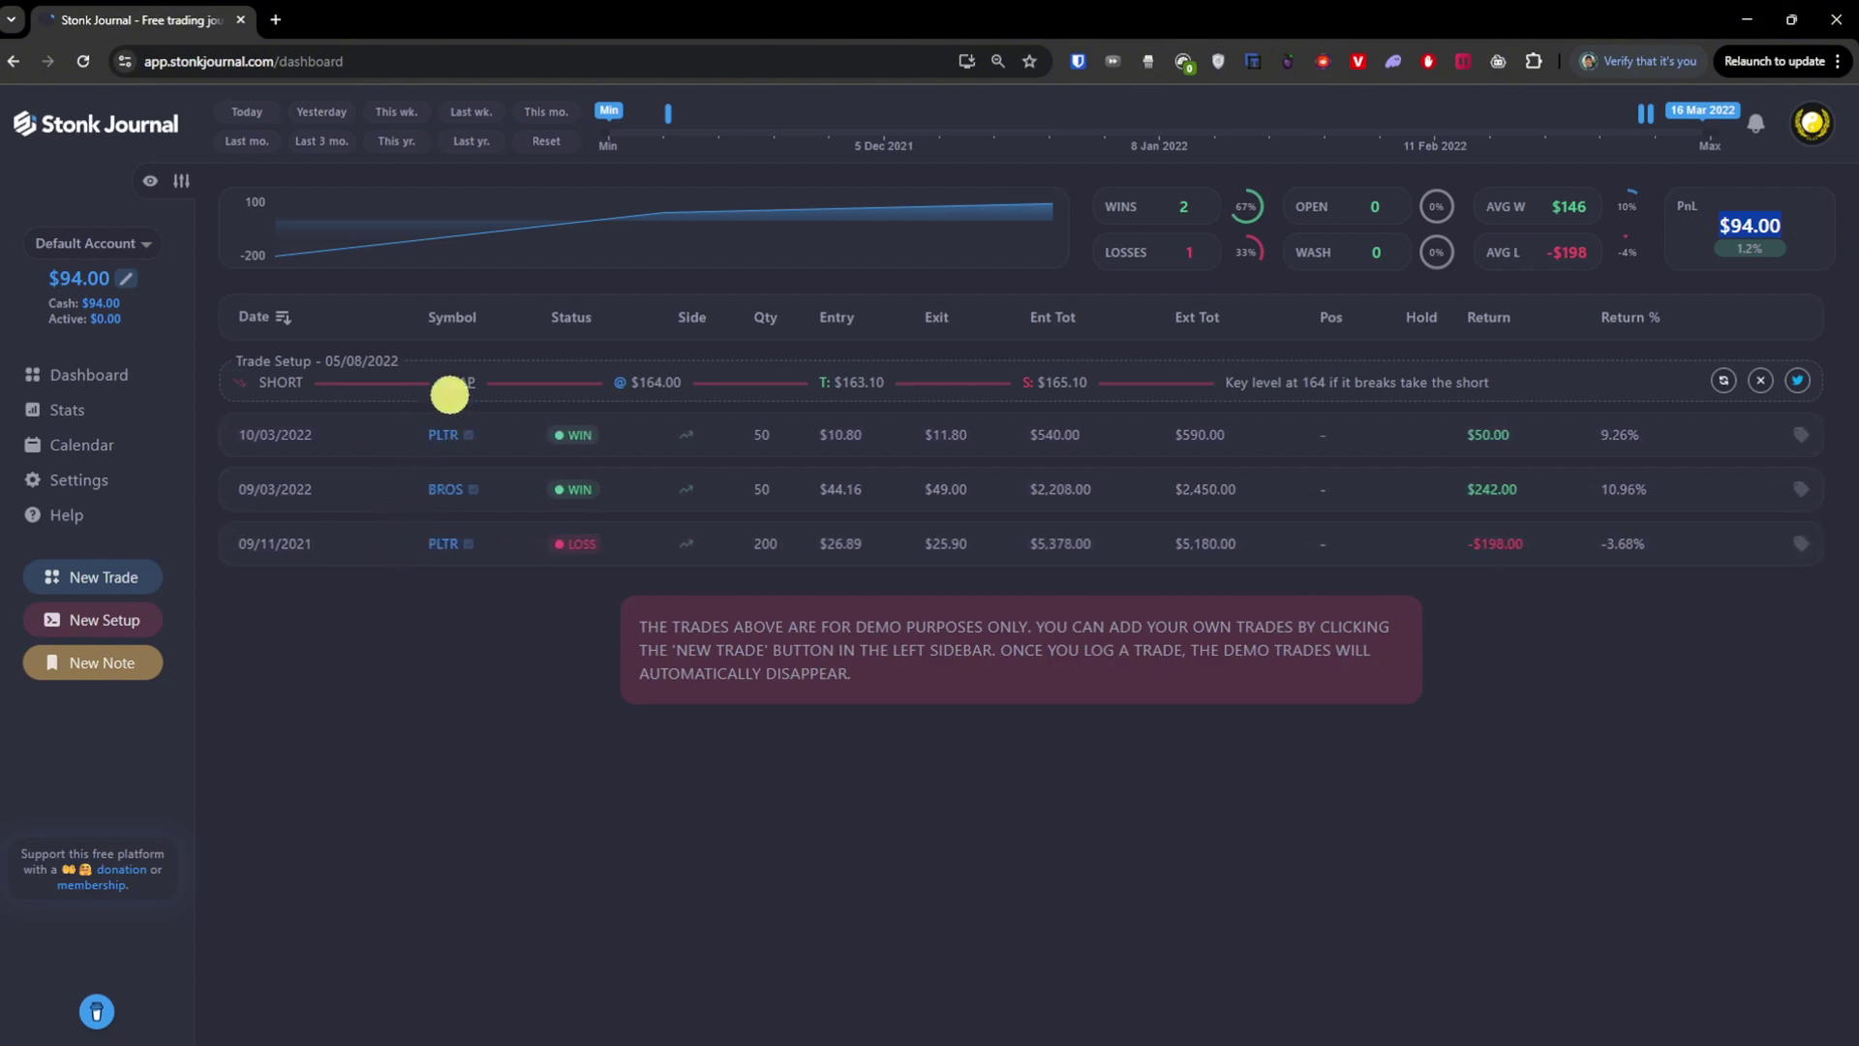
left_click(363, 435)
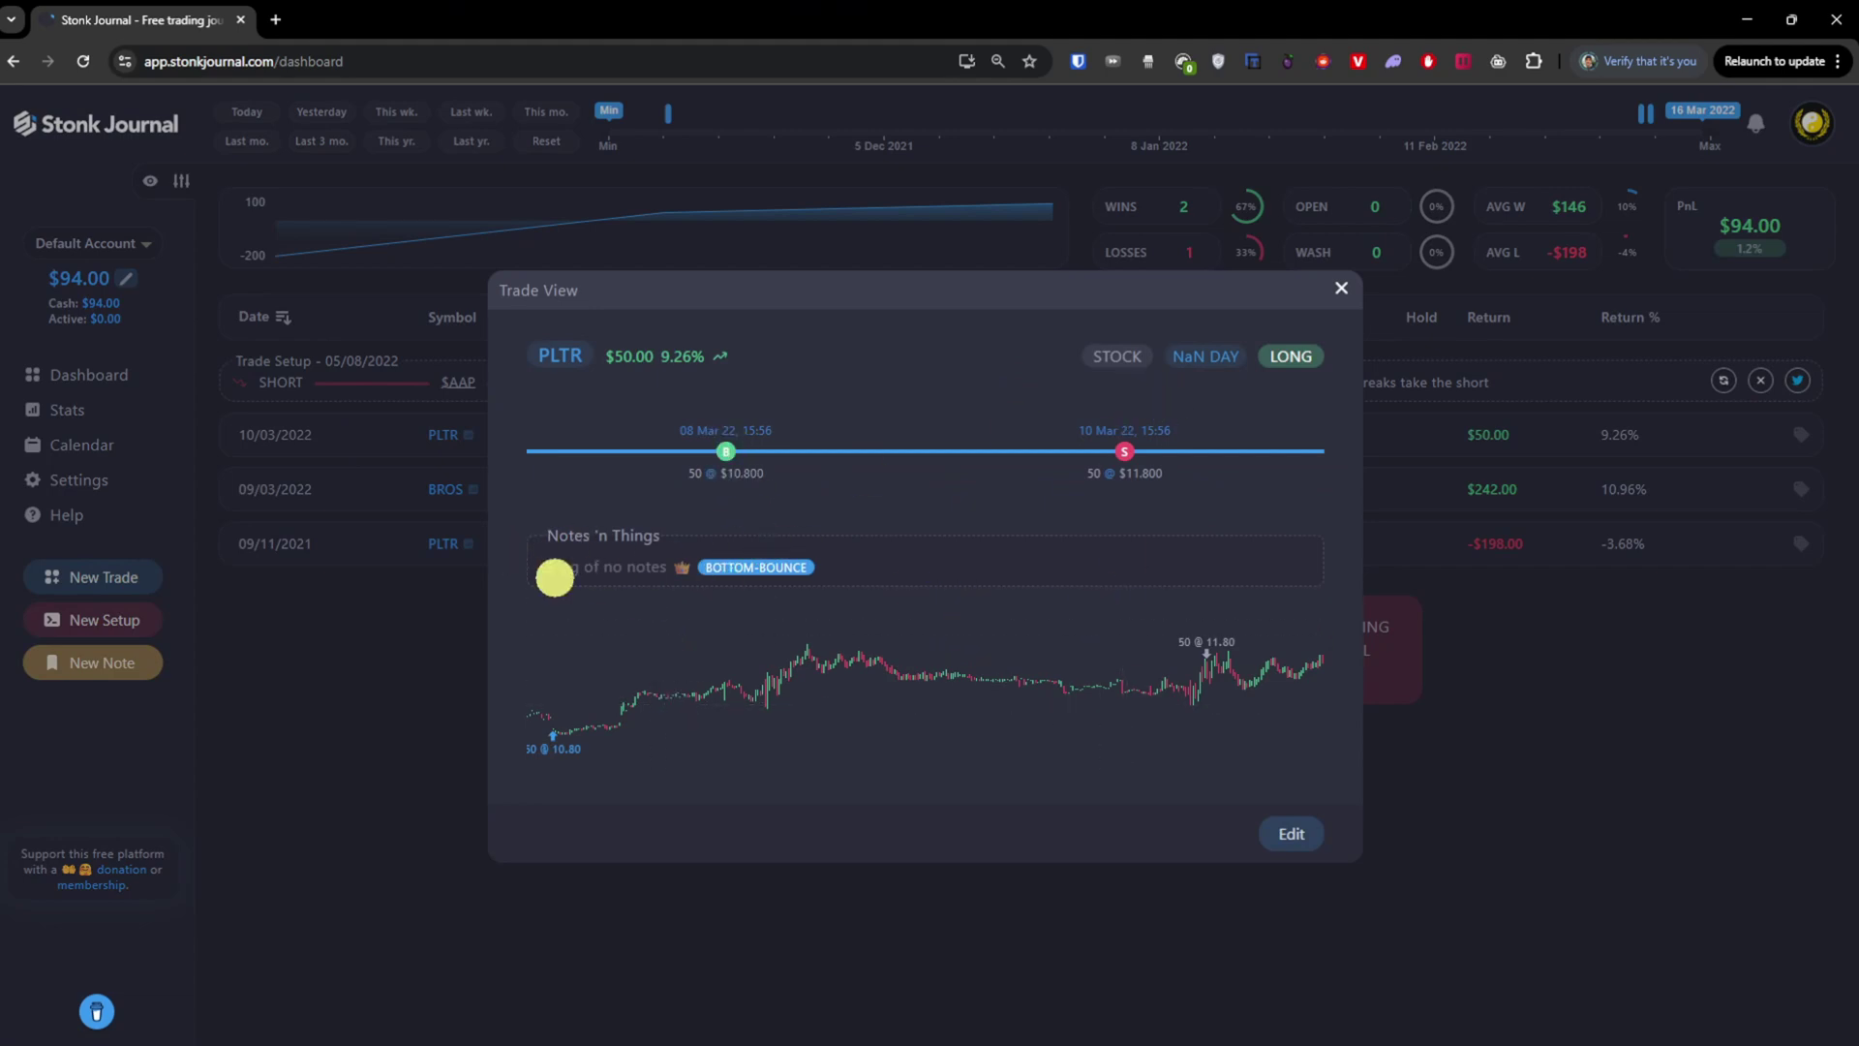
left_click(1226, 357)
left_click_drag(1191, 677, 1120, 697)
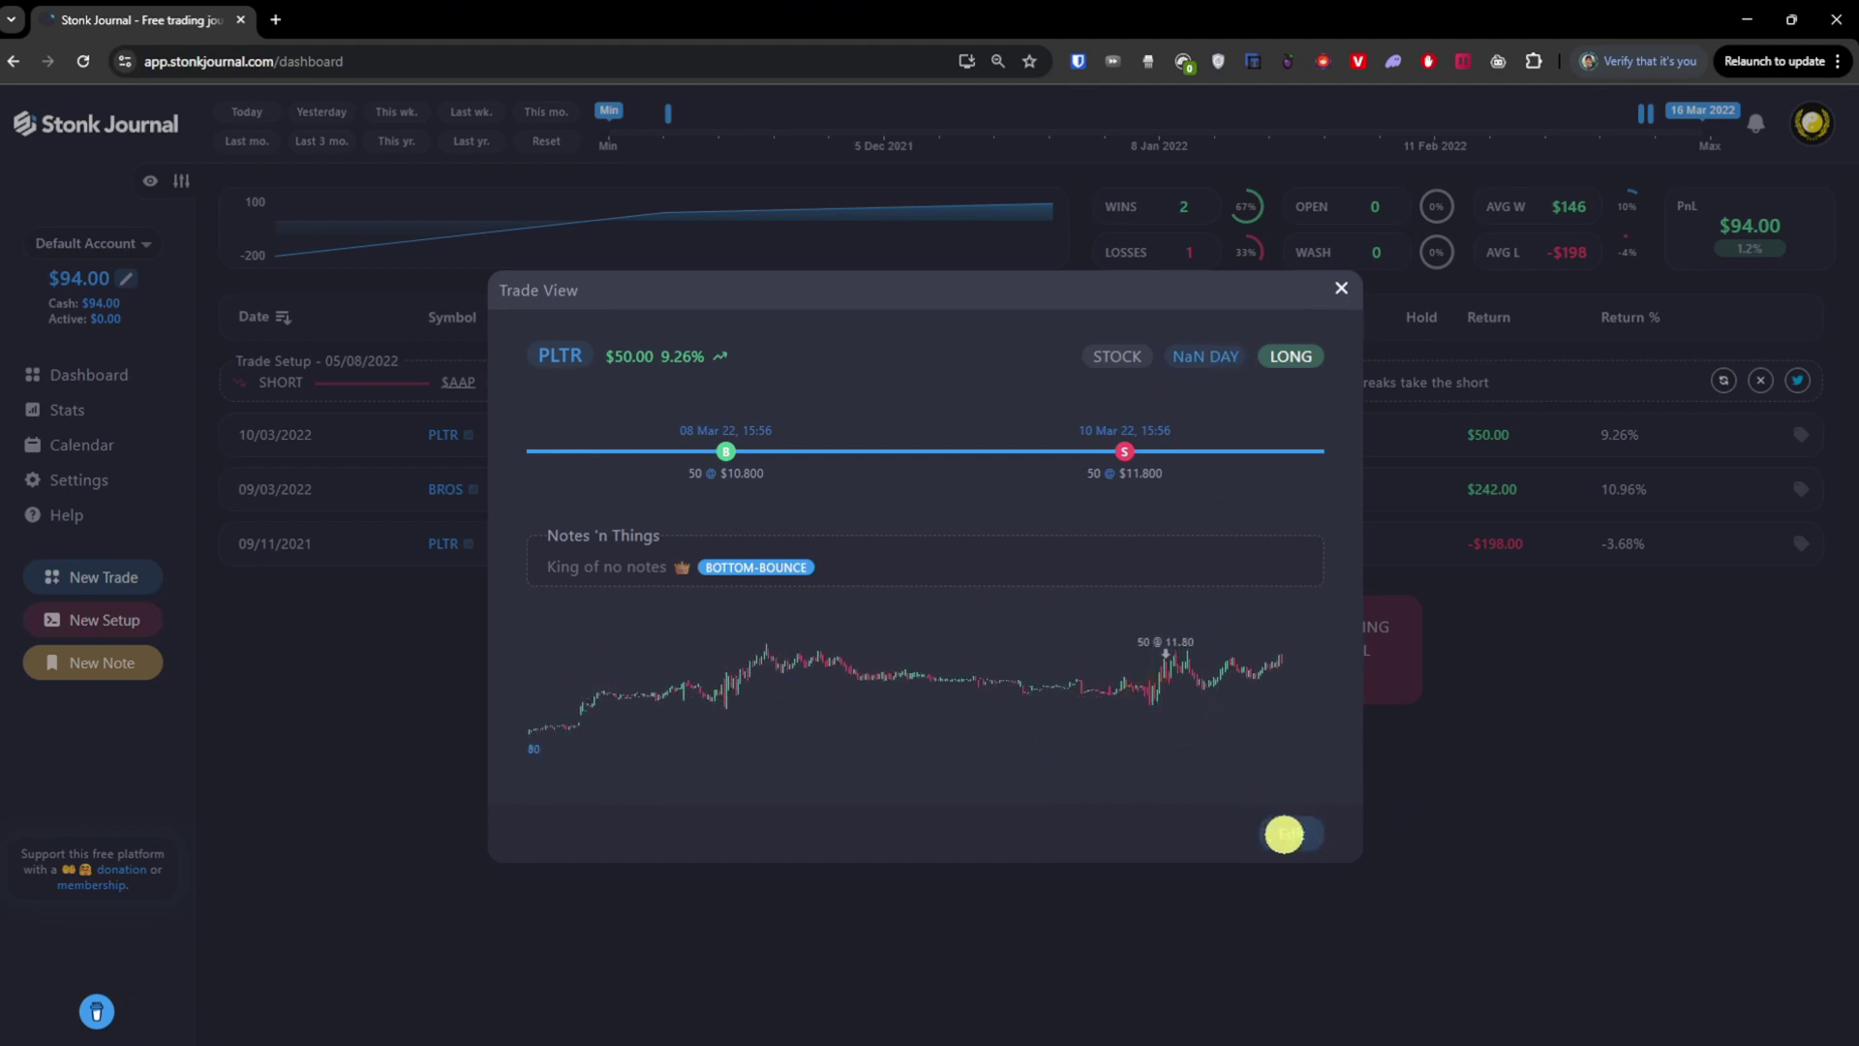
left_click(1284, 832)
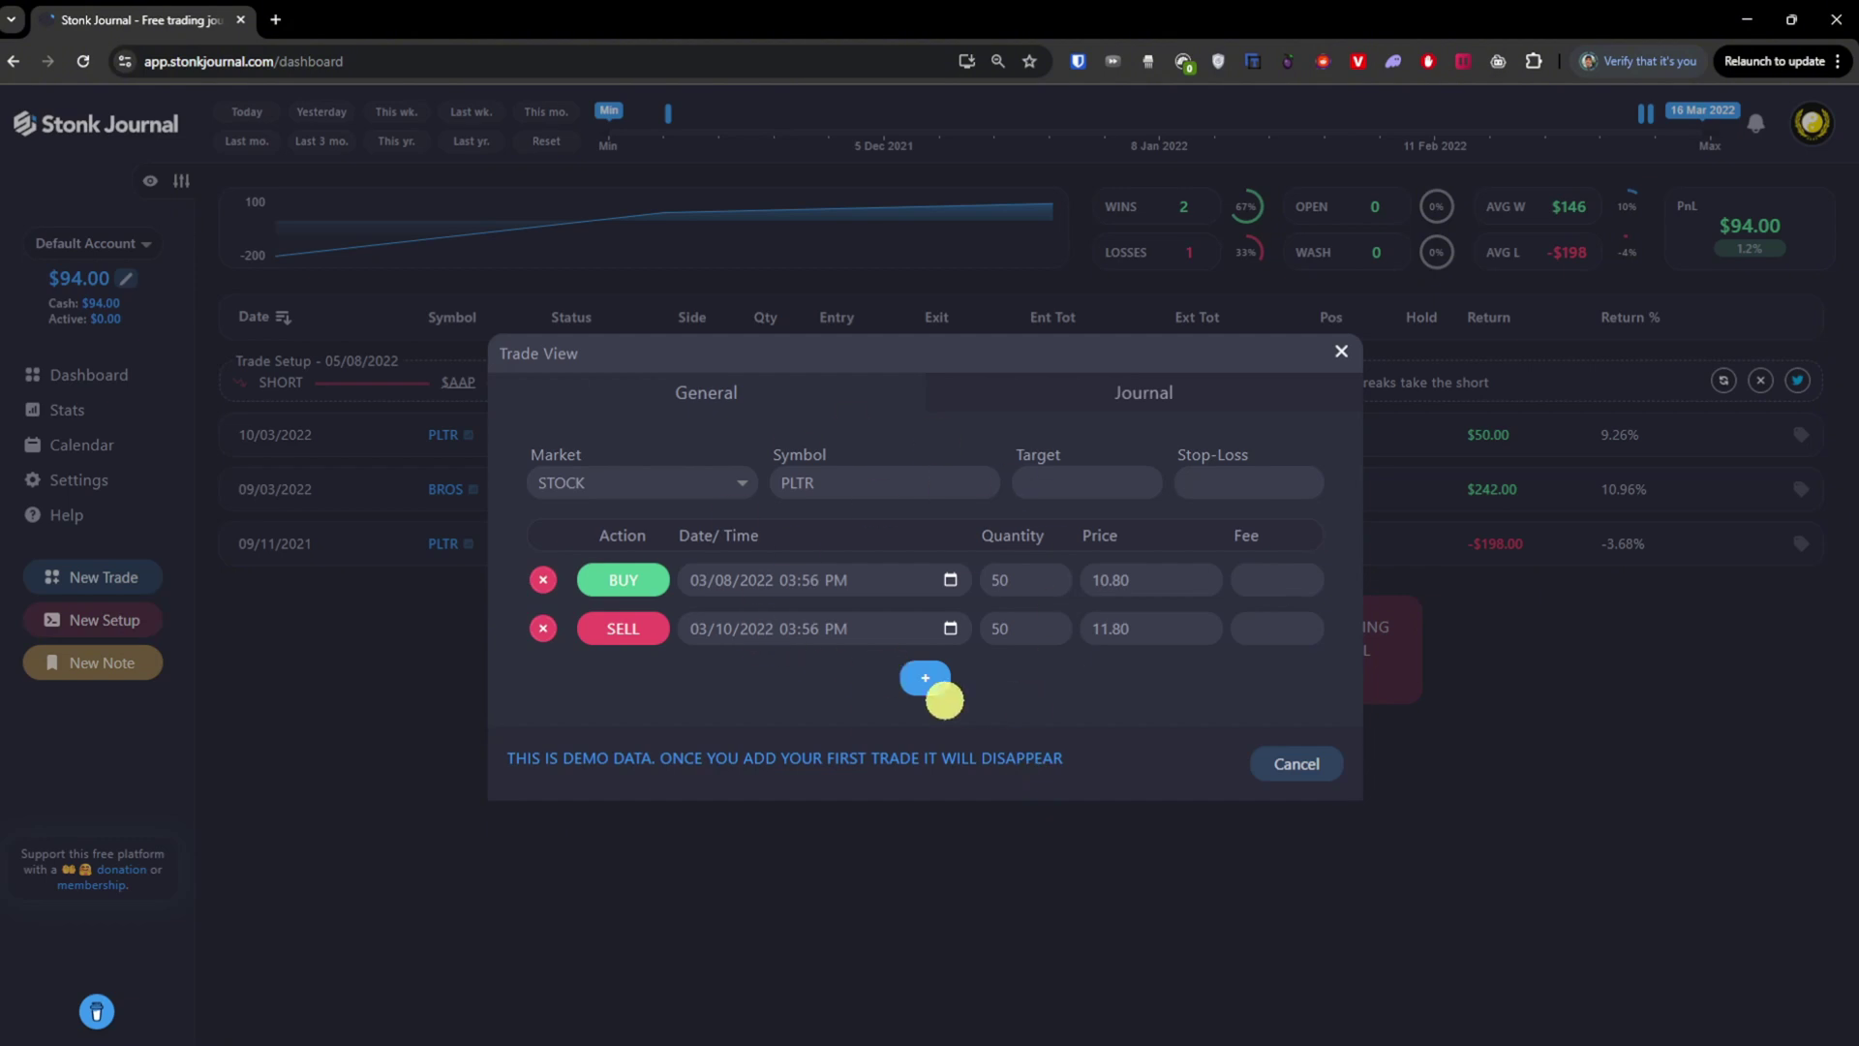
left_click(1347, 350)
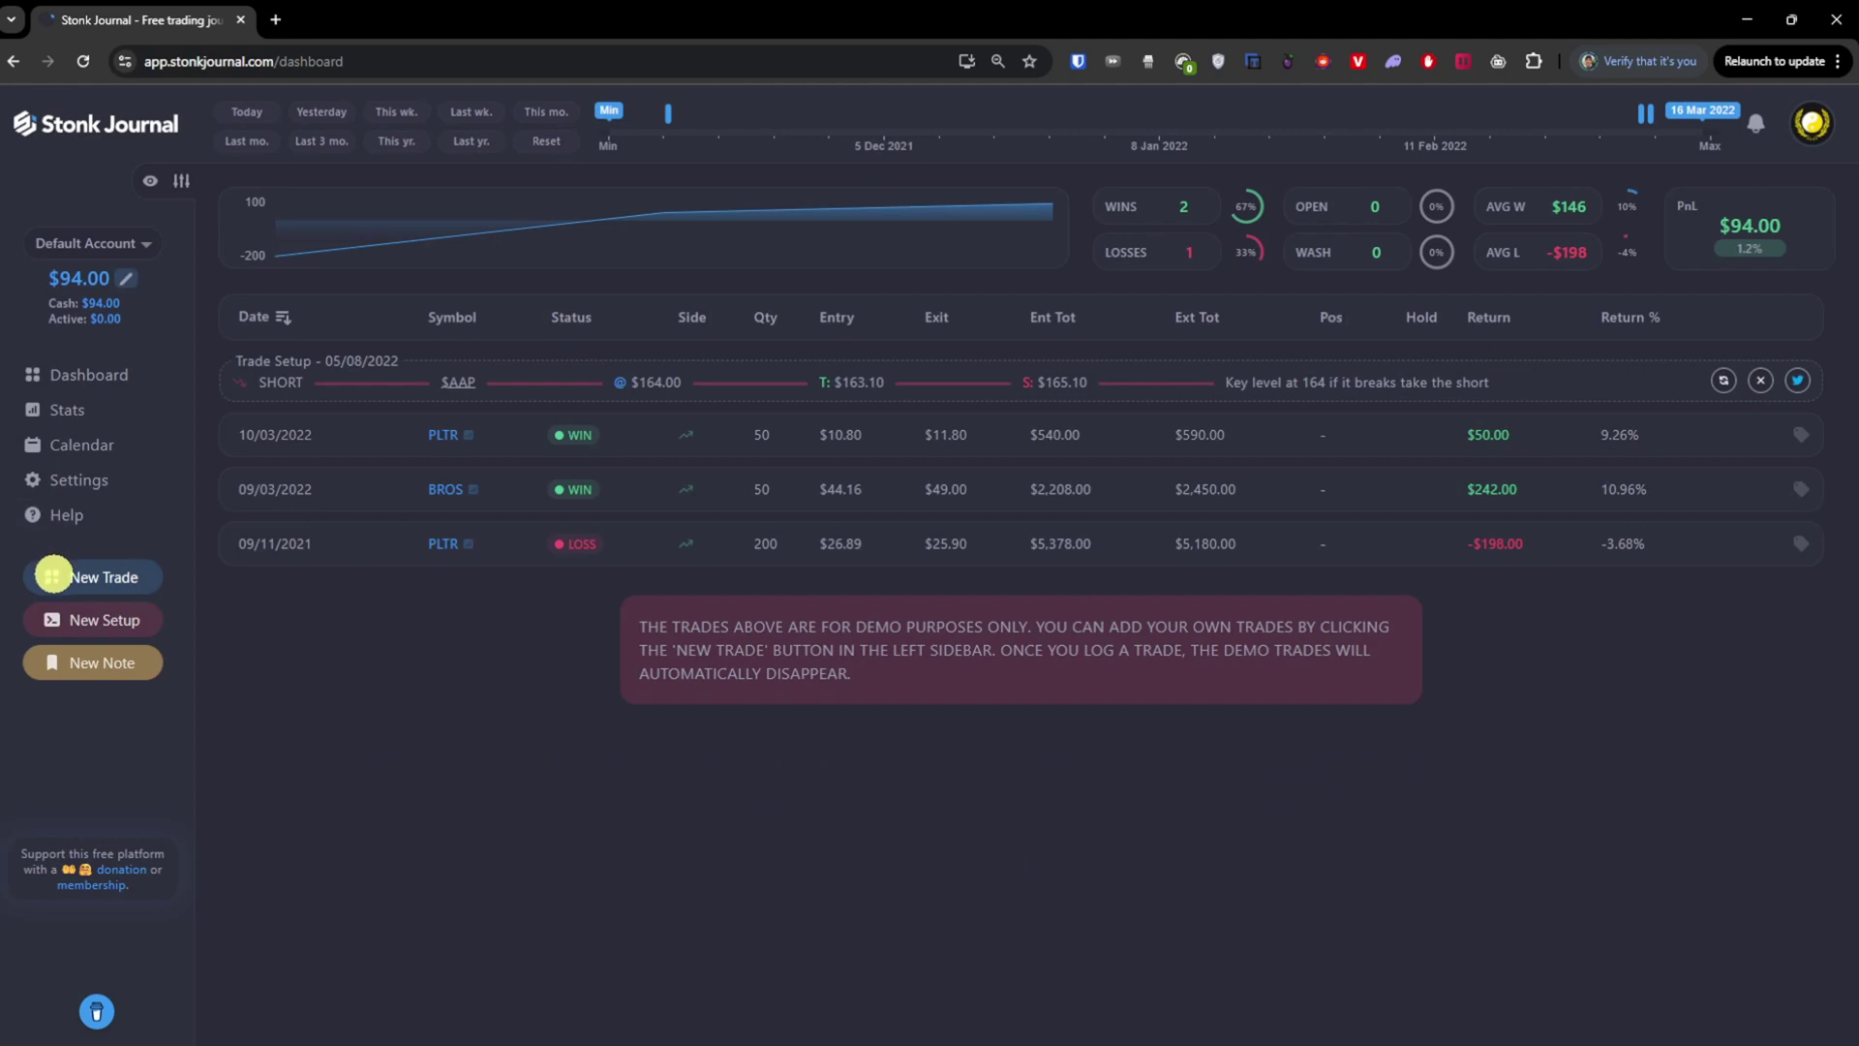
Start a new CRYPTO trade for symbol XRP with a buy of quantity 100 at price 3.2
left_click(53, 575)
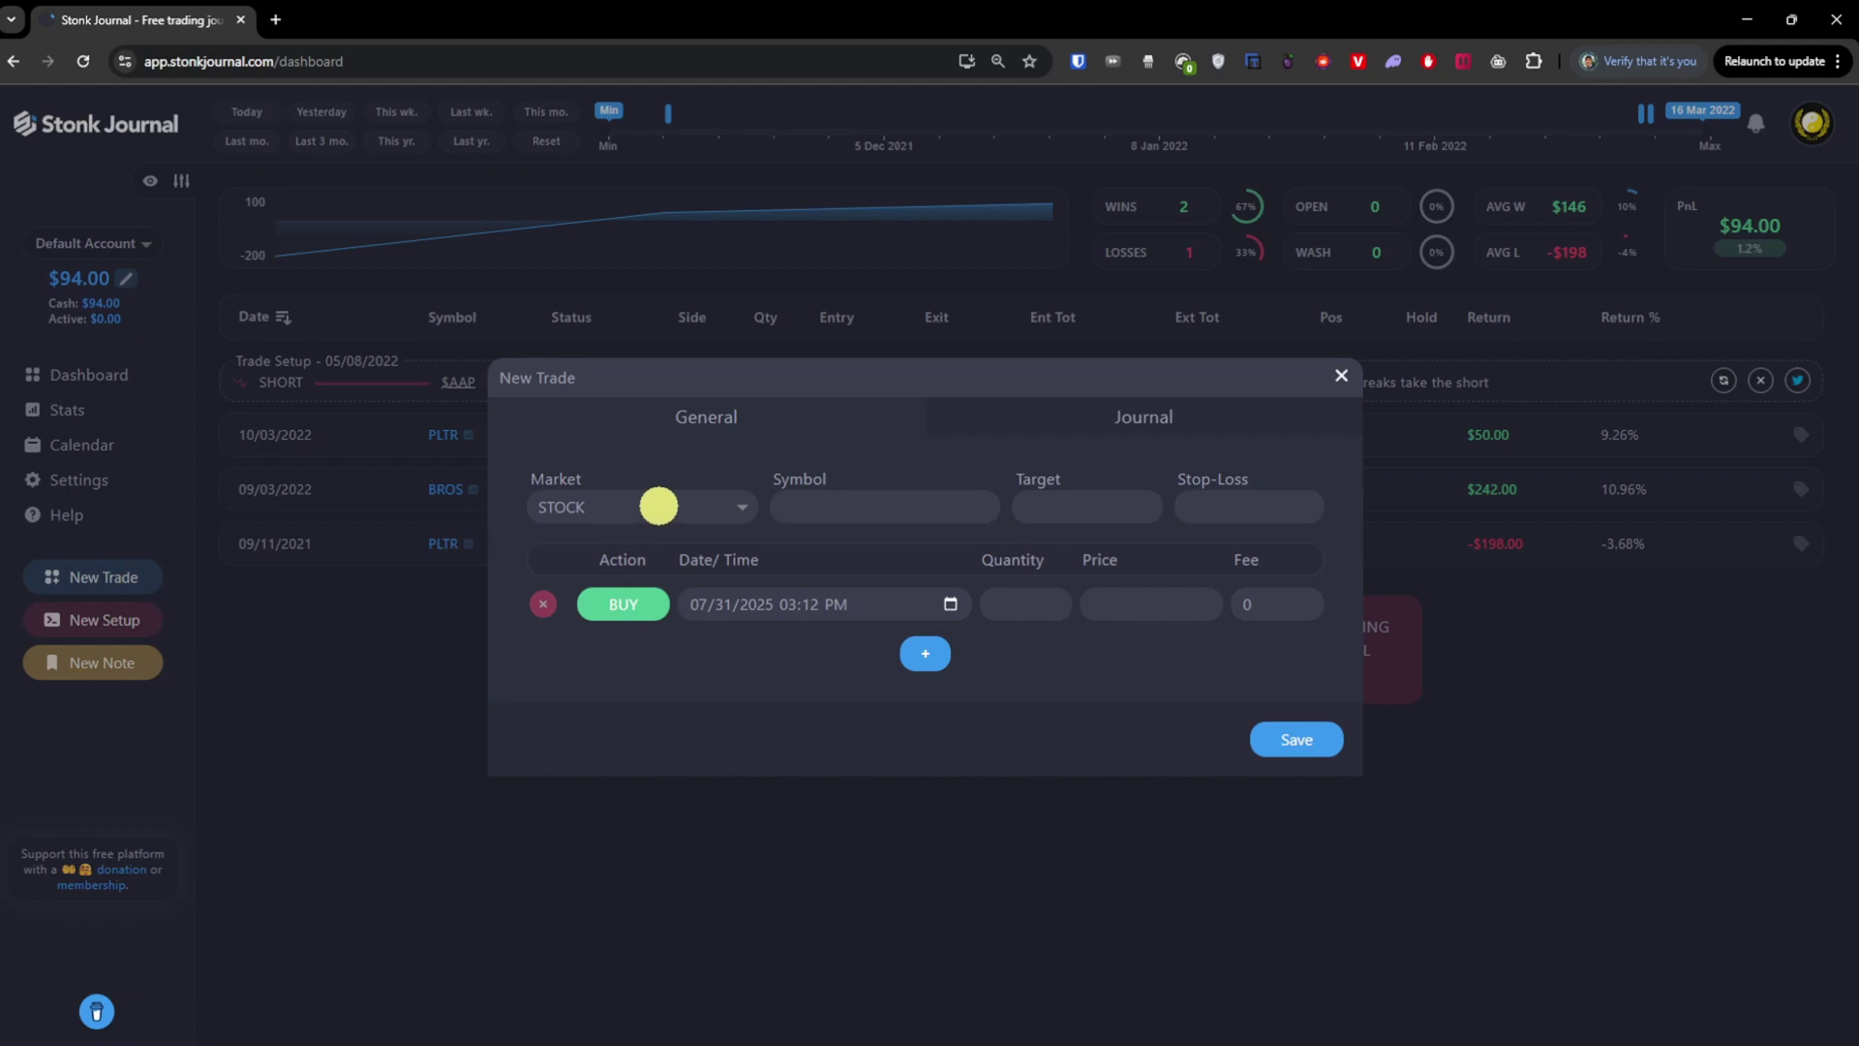
left_click(658, 506)
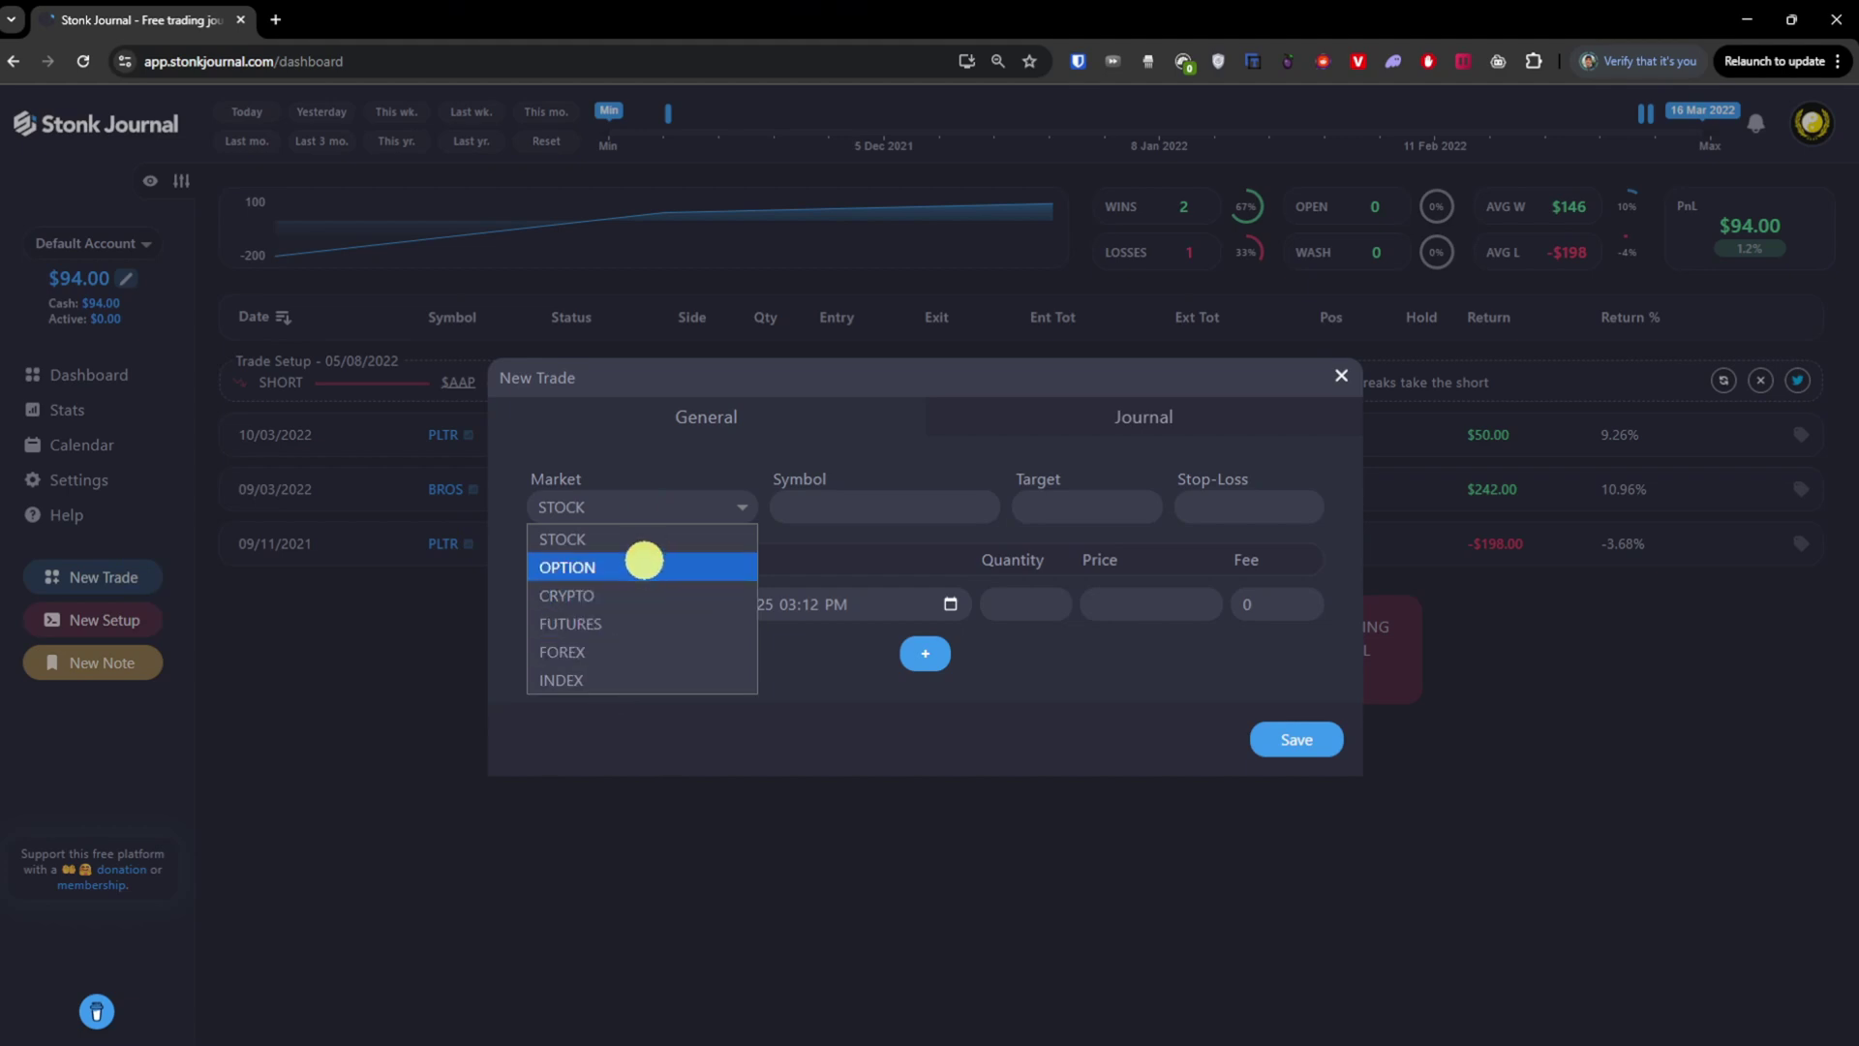
left_click(635, 594)
left_click(815, 506)
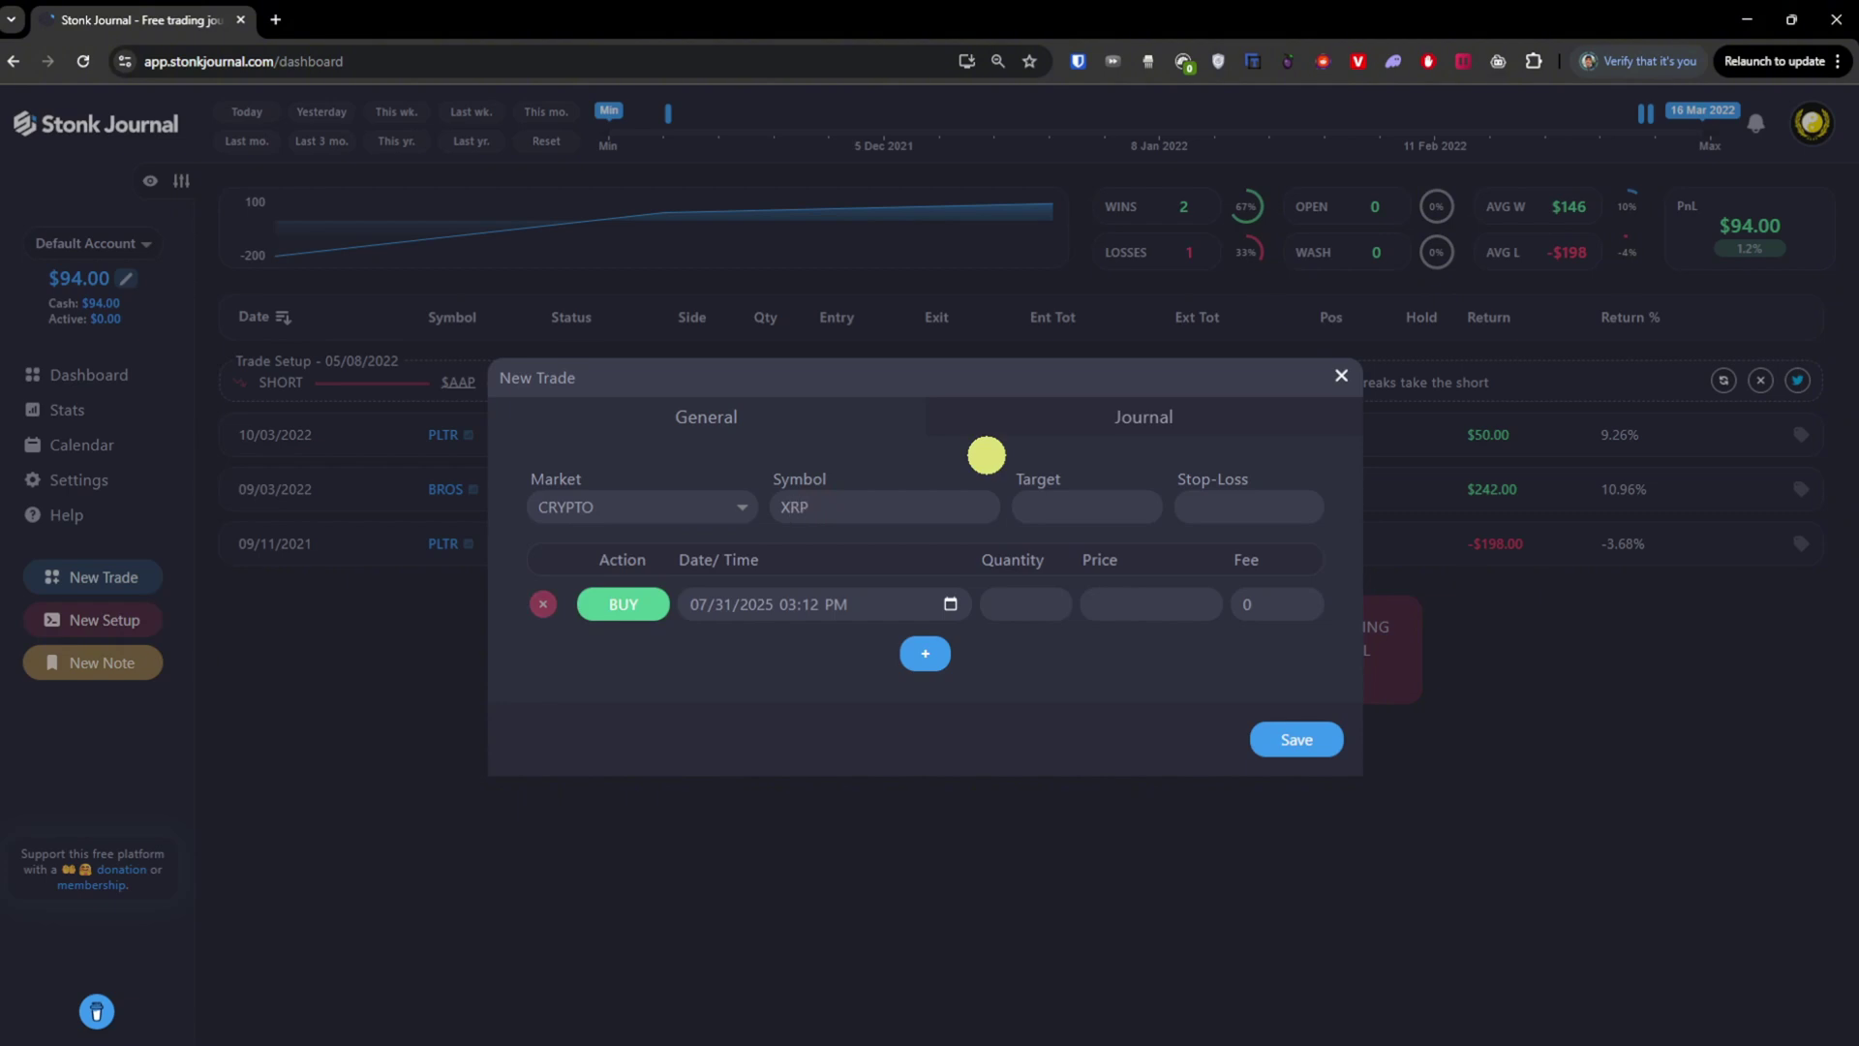
left_click(1089, 500)
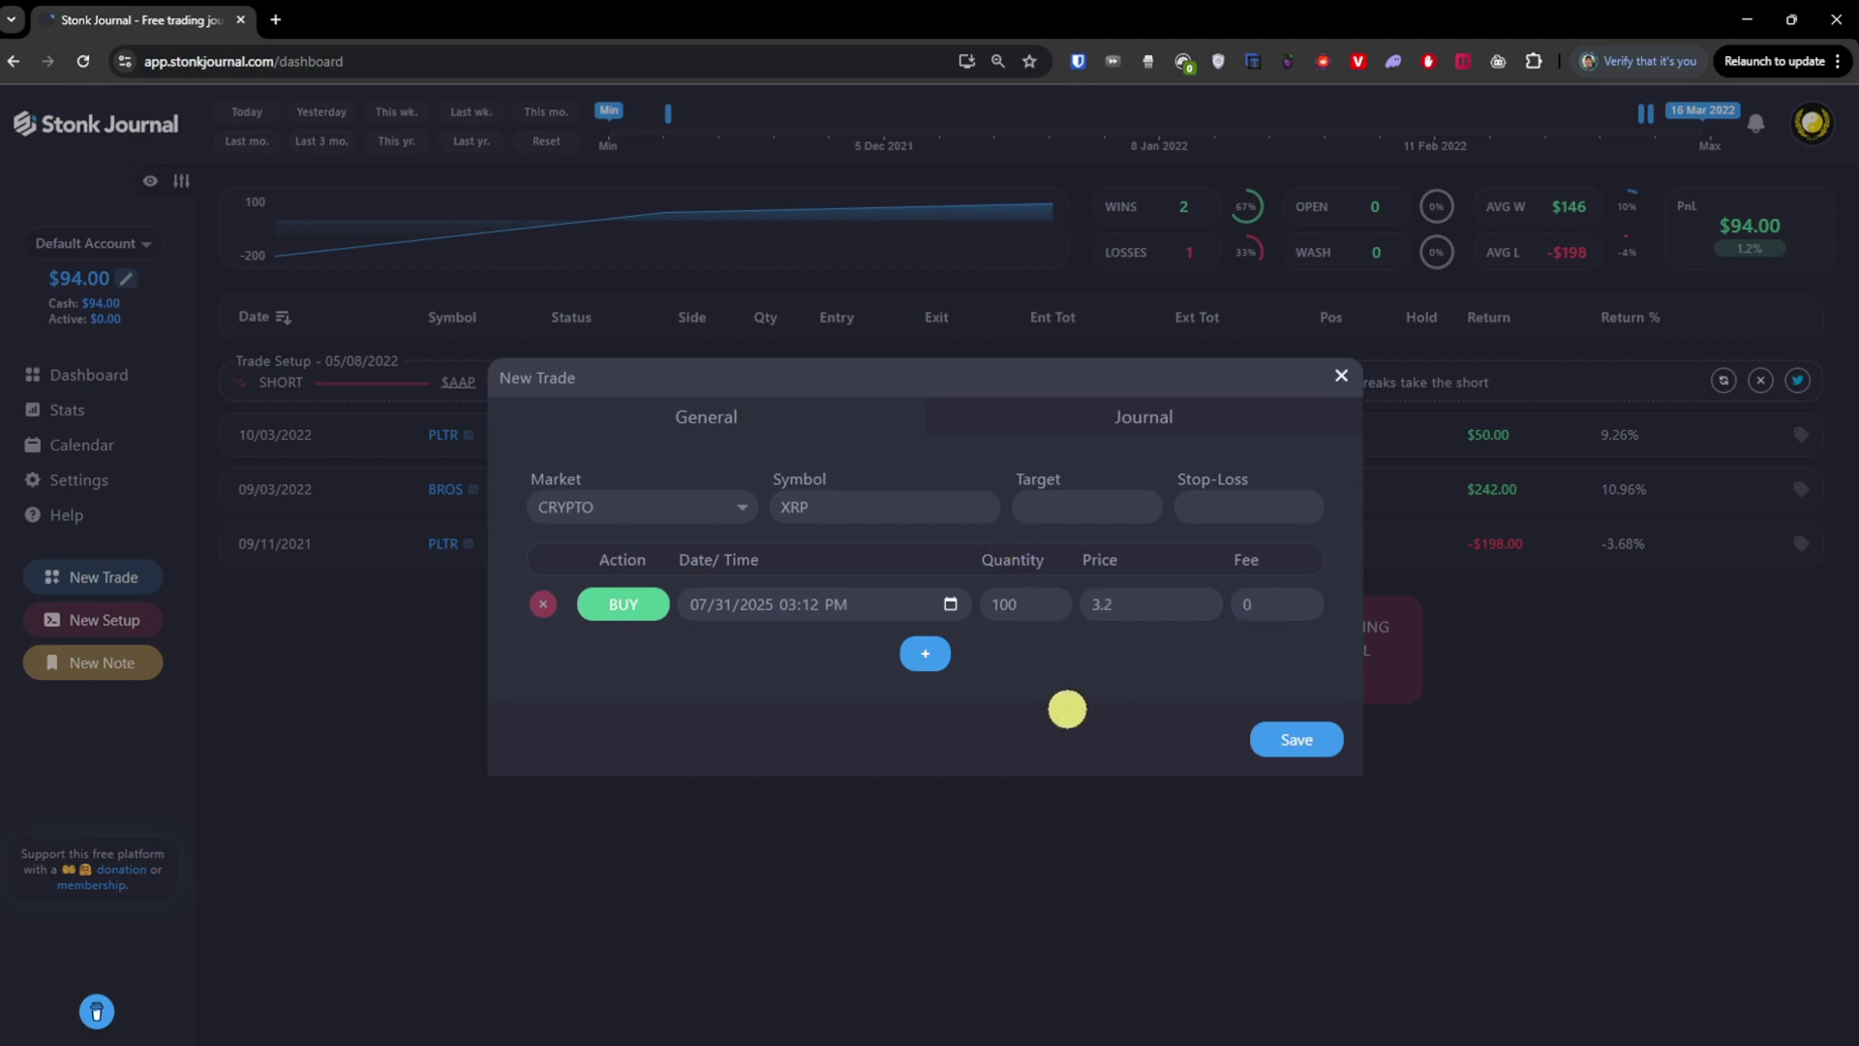
Add the tags "journal" and "xrp" to the new trade's journal and put the cursor in its notes
left_click(1091, 419)
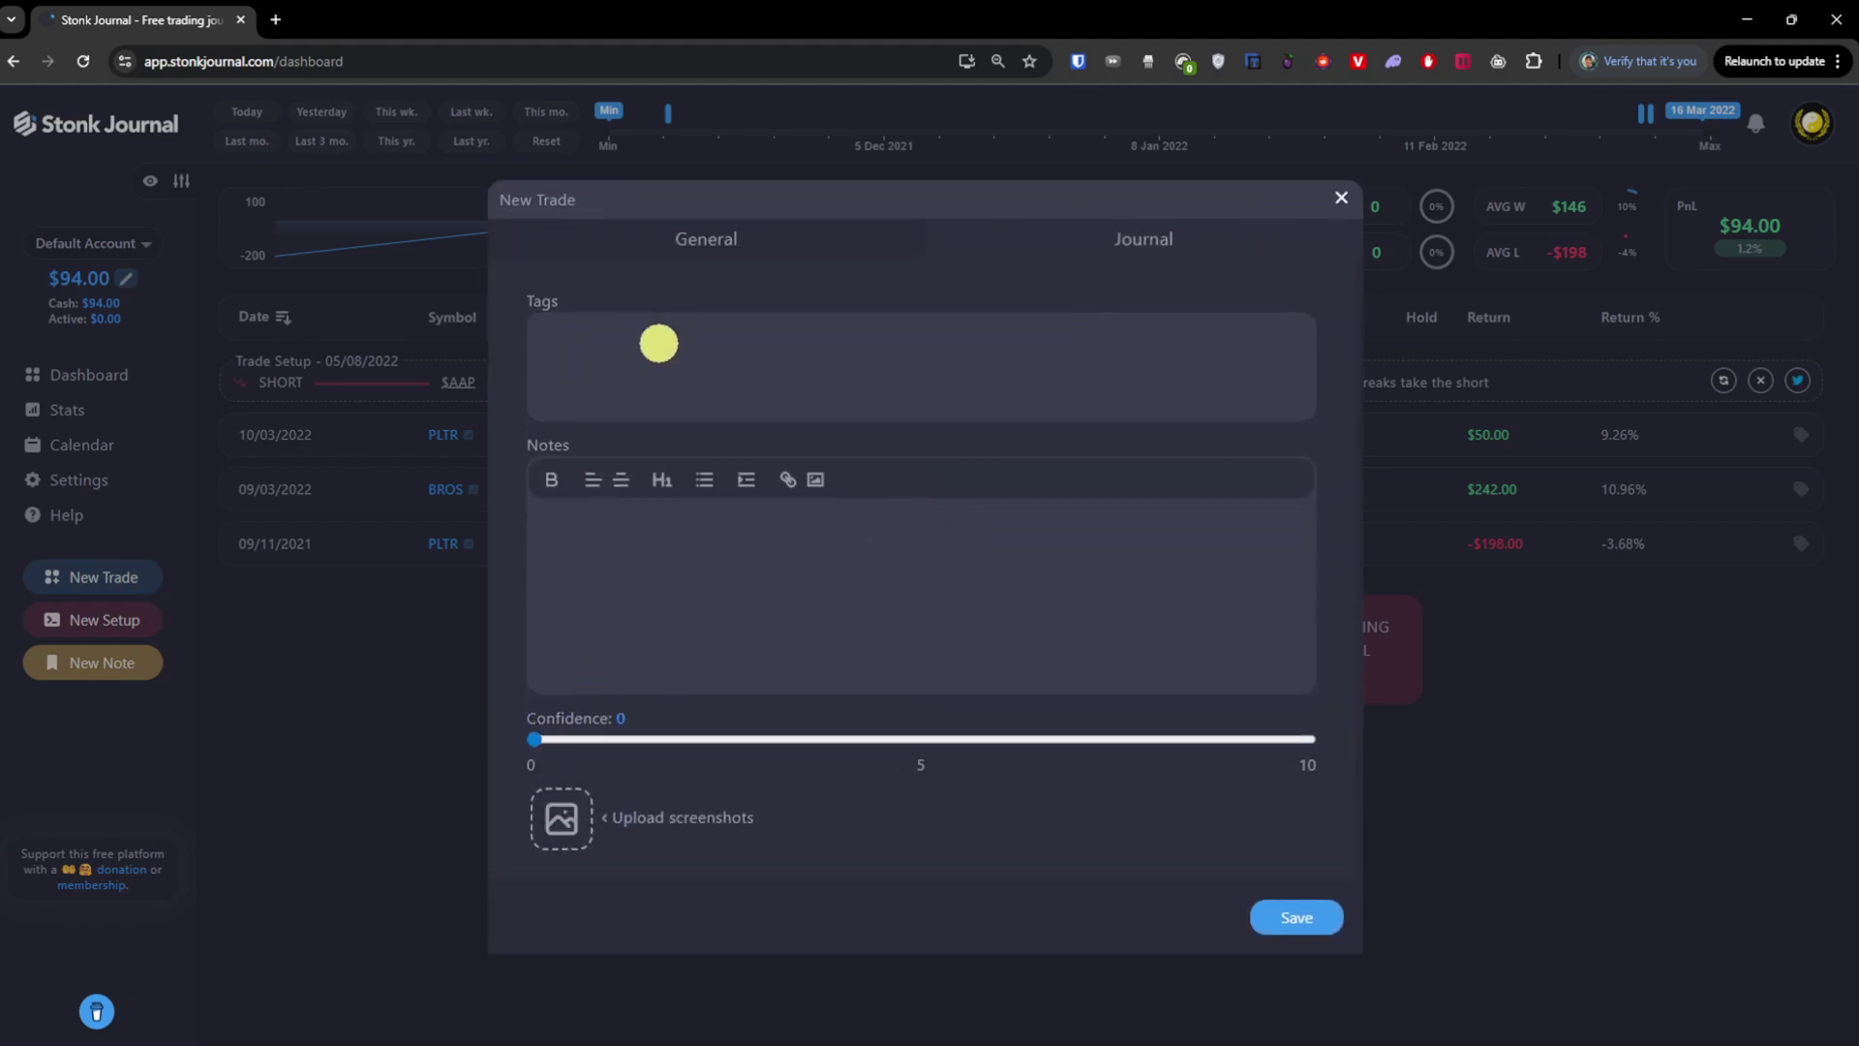
left_click(658, 344)
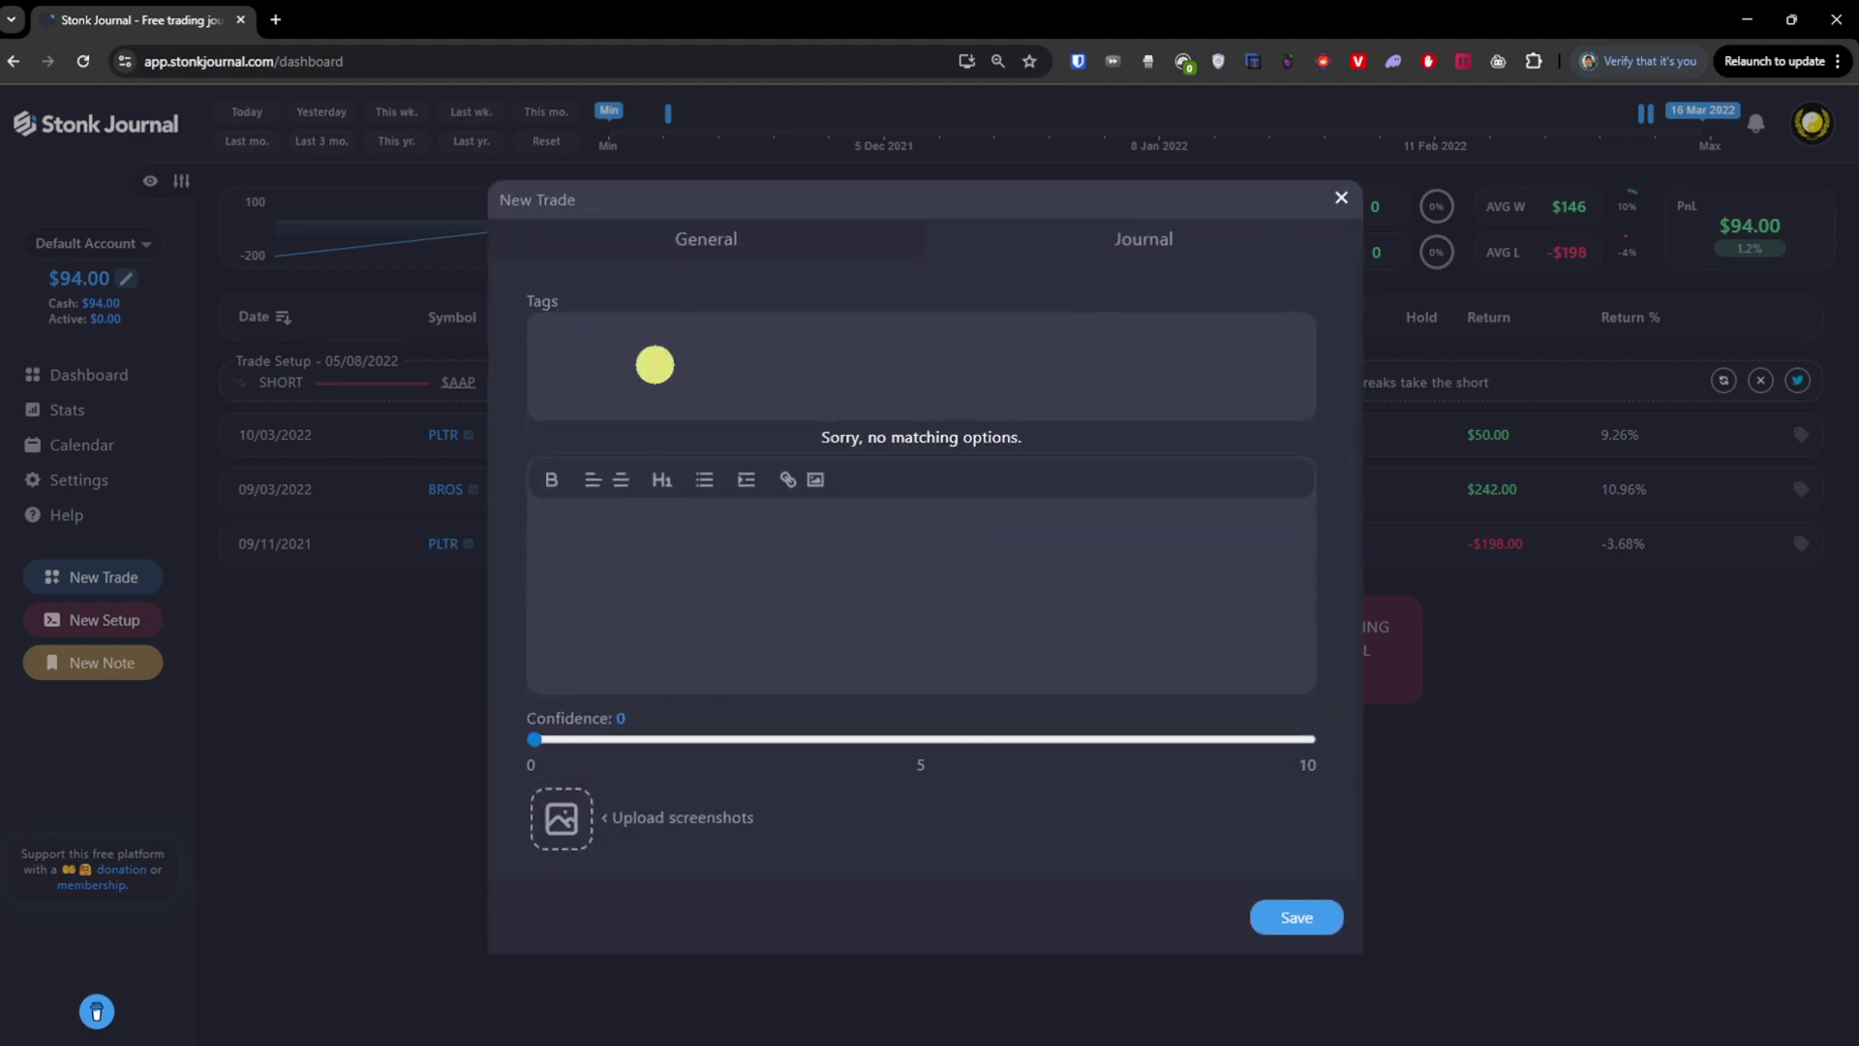
type("journal")
key("Return")
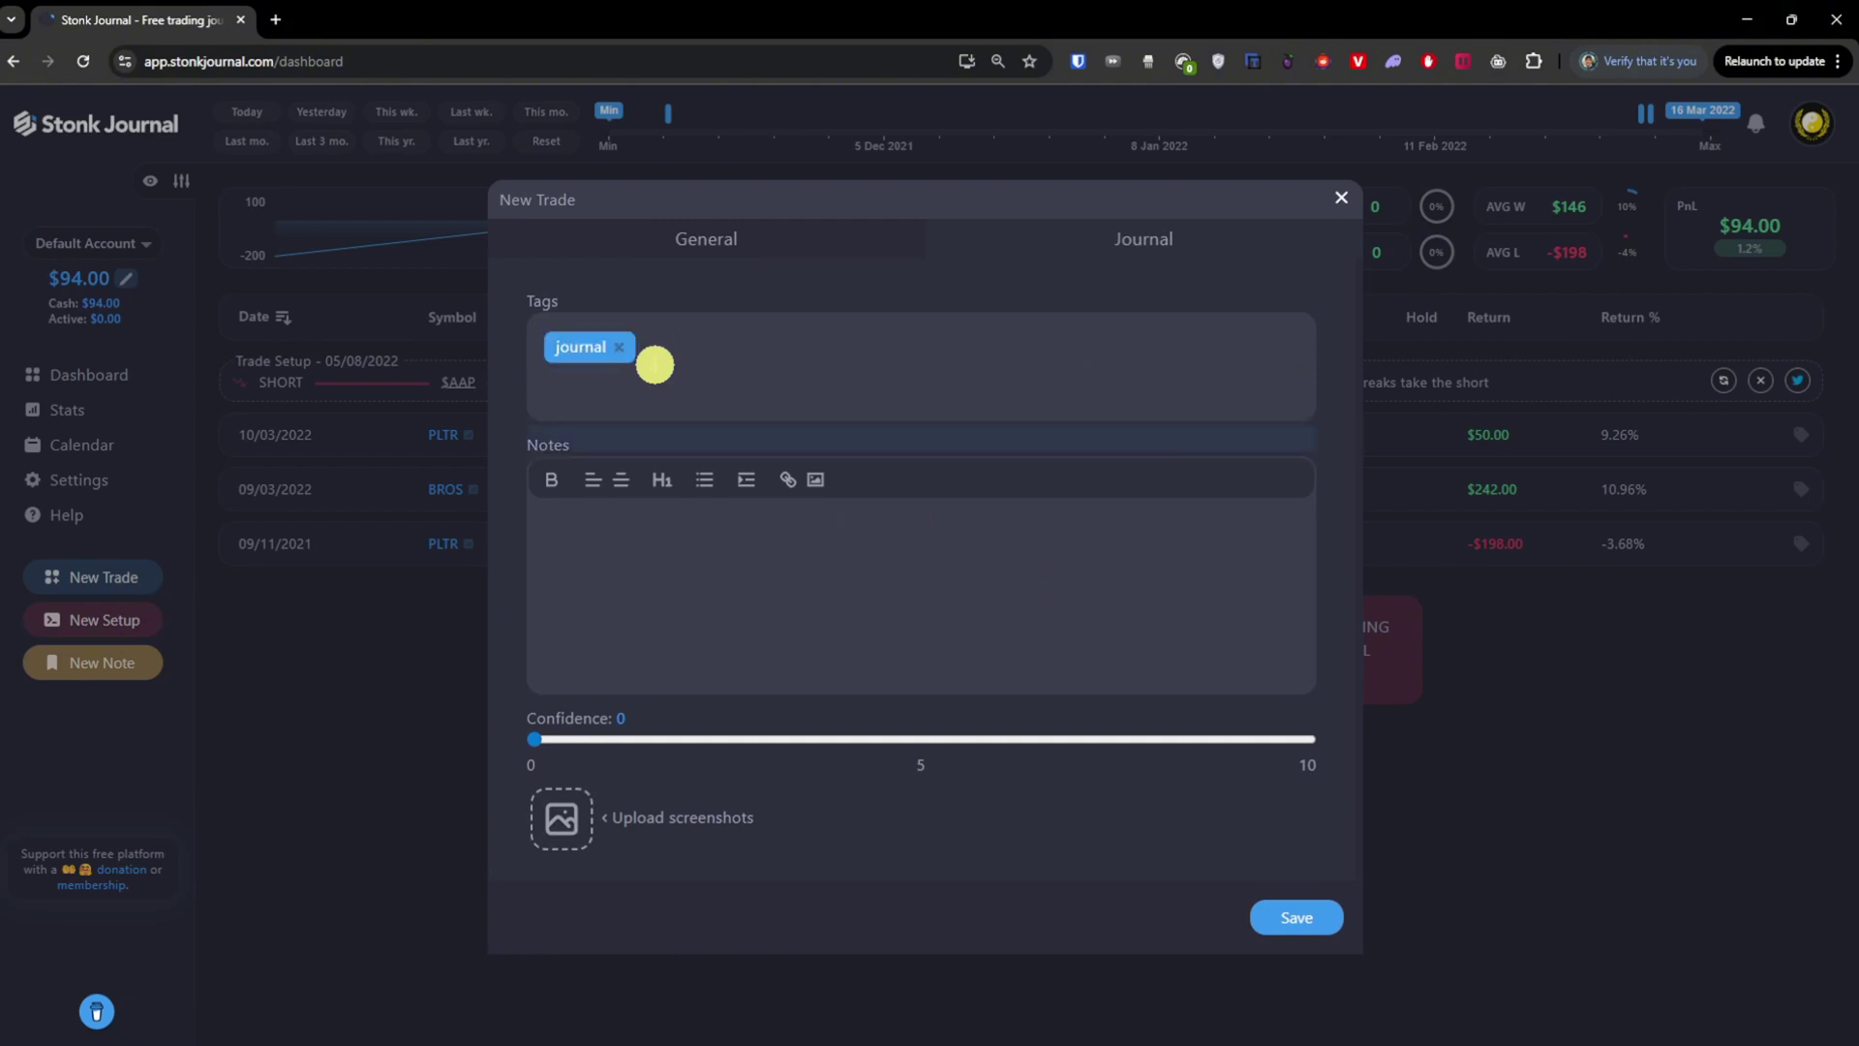
type("xrp")
key("Return")
left_click(577, 577)
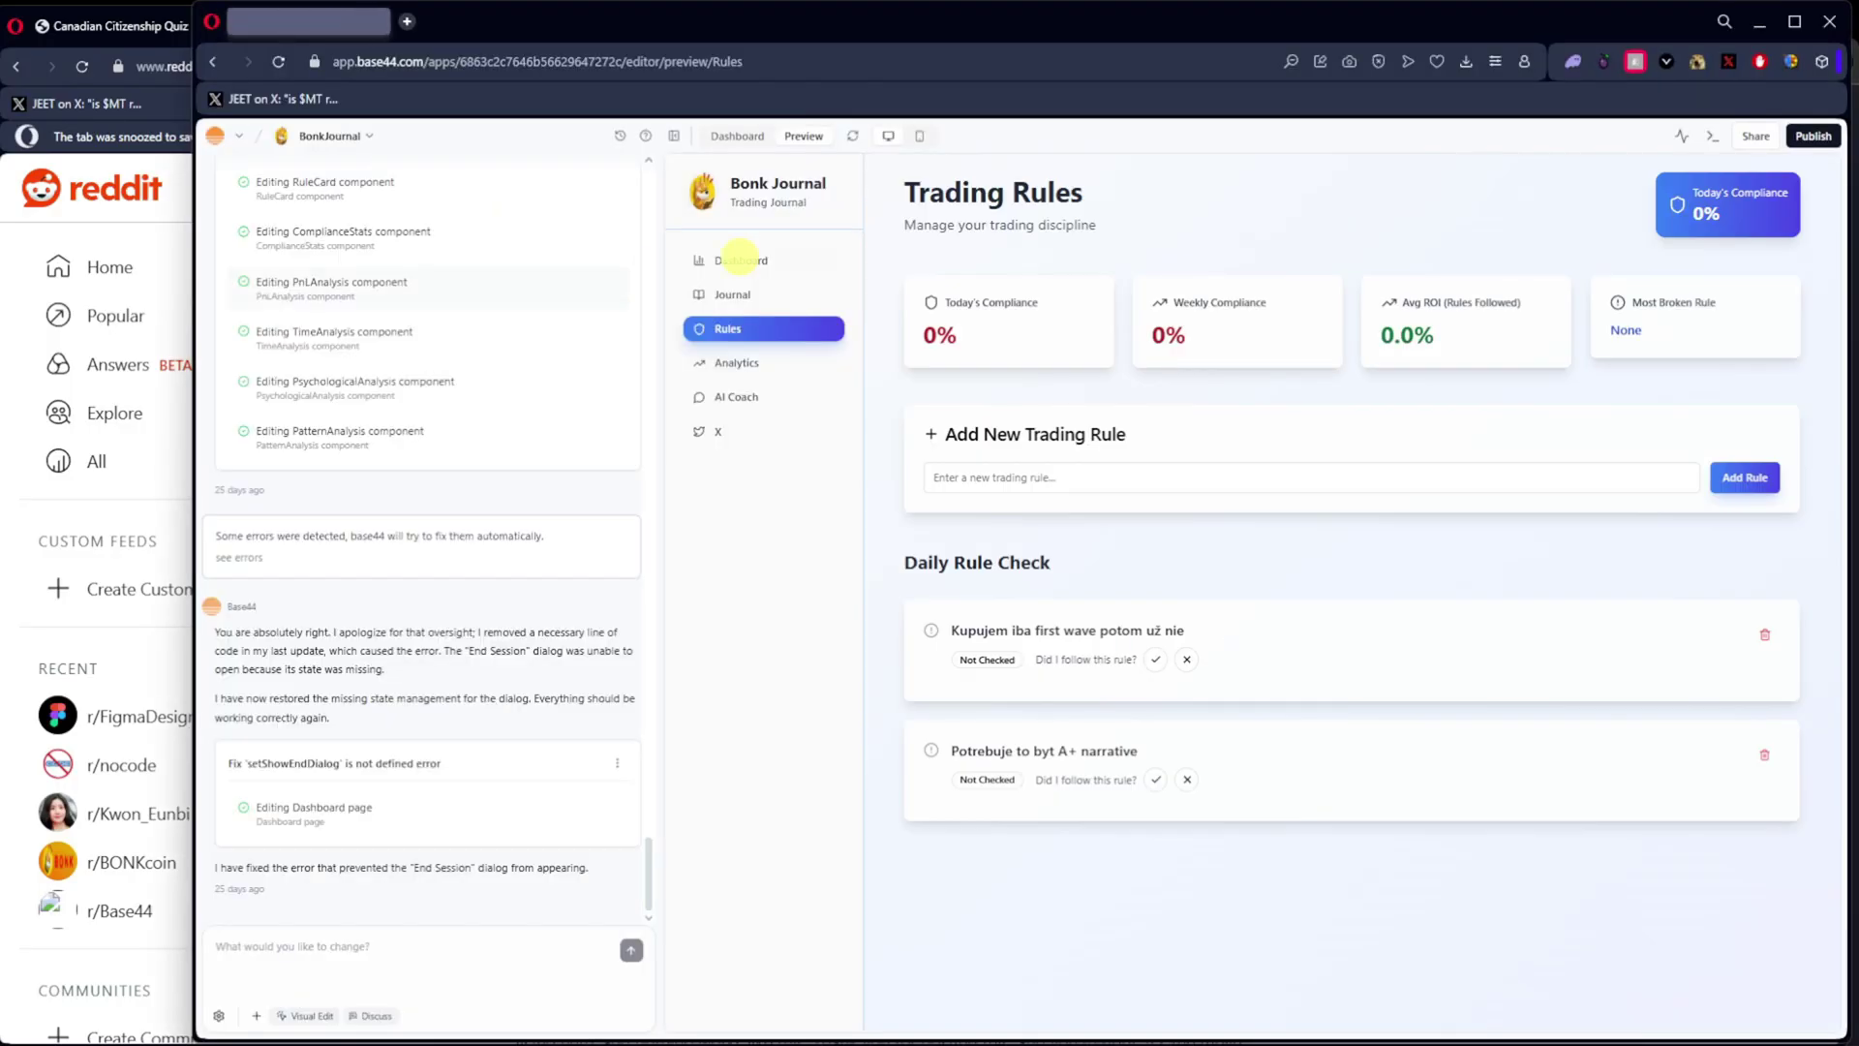
Maximize the Base44 window with Bonk Journal and examine the fields of its Add New Trade form
left_click(1797, 29)
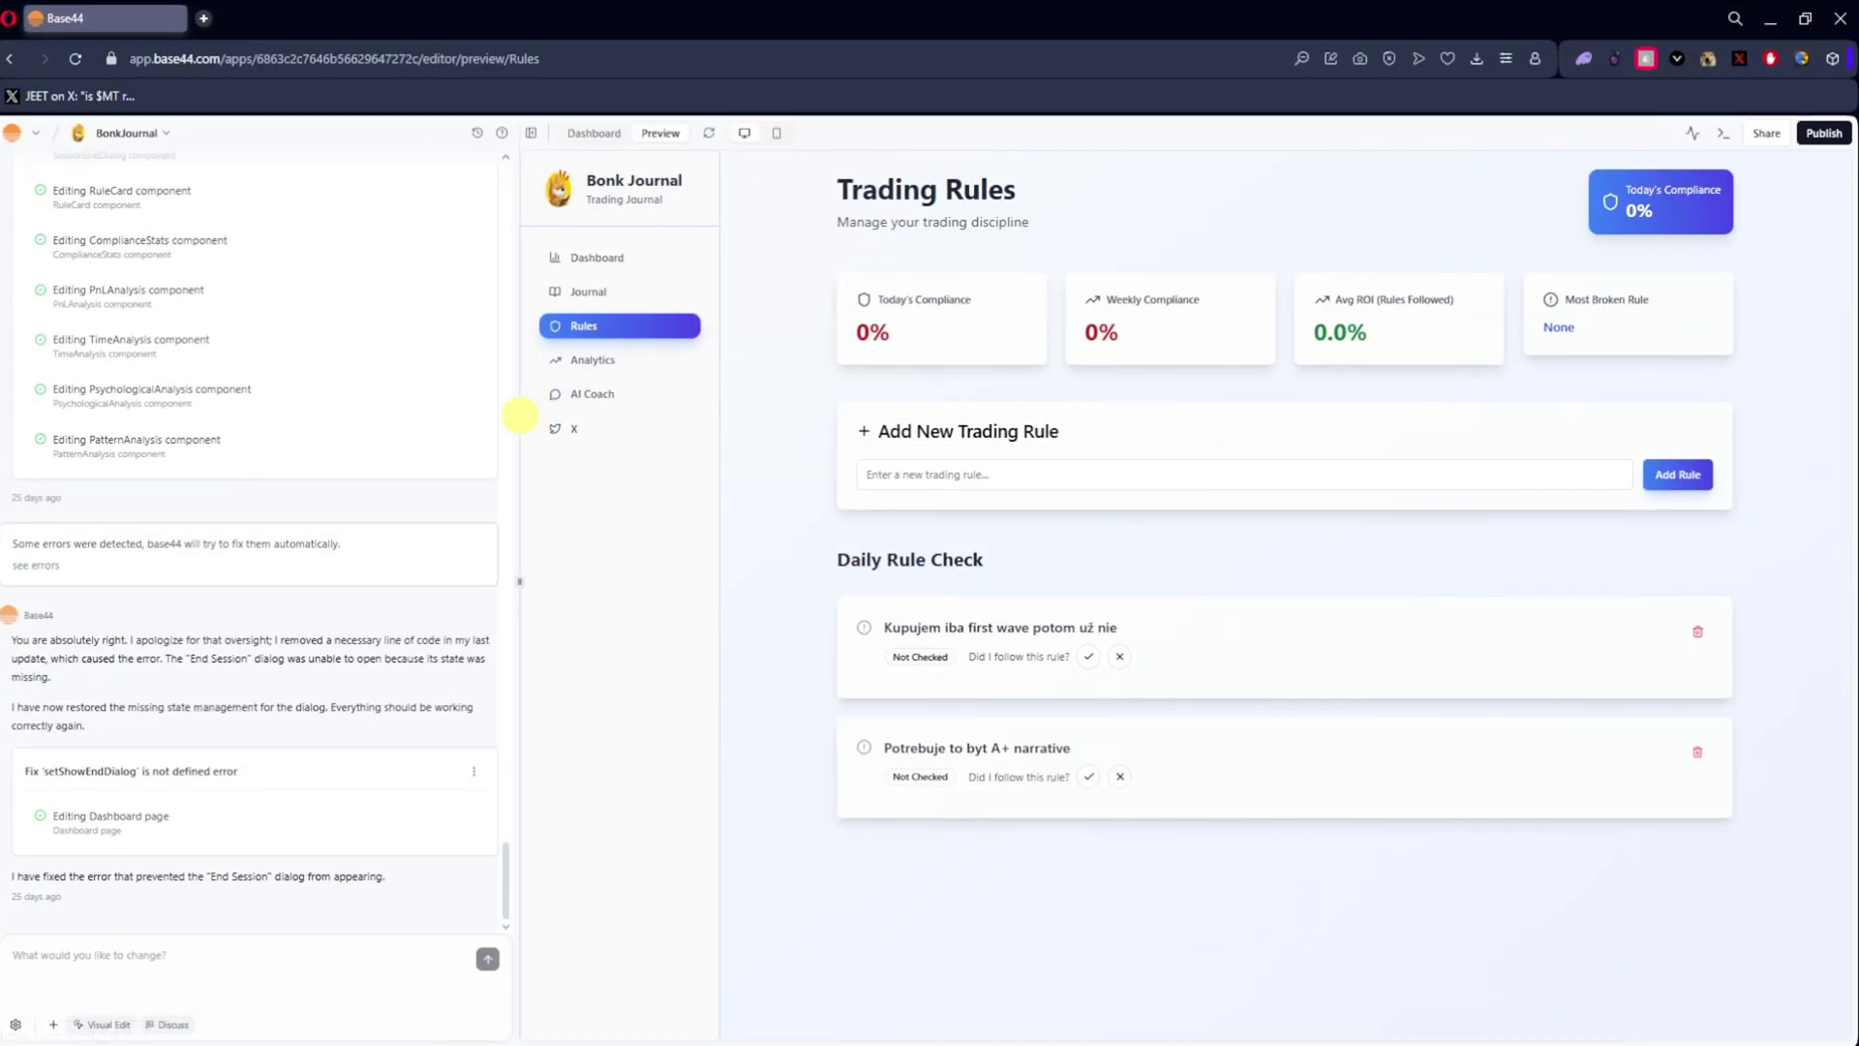
left_click(598, 289)
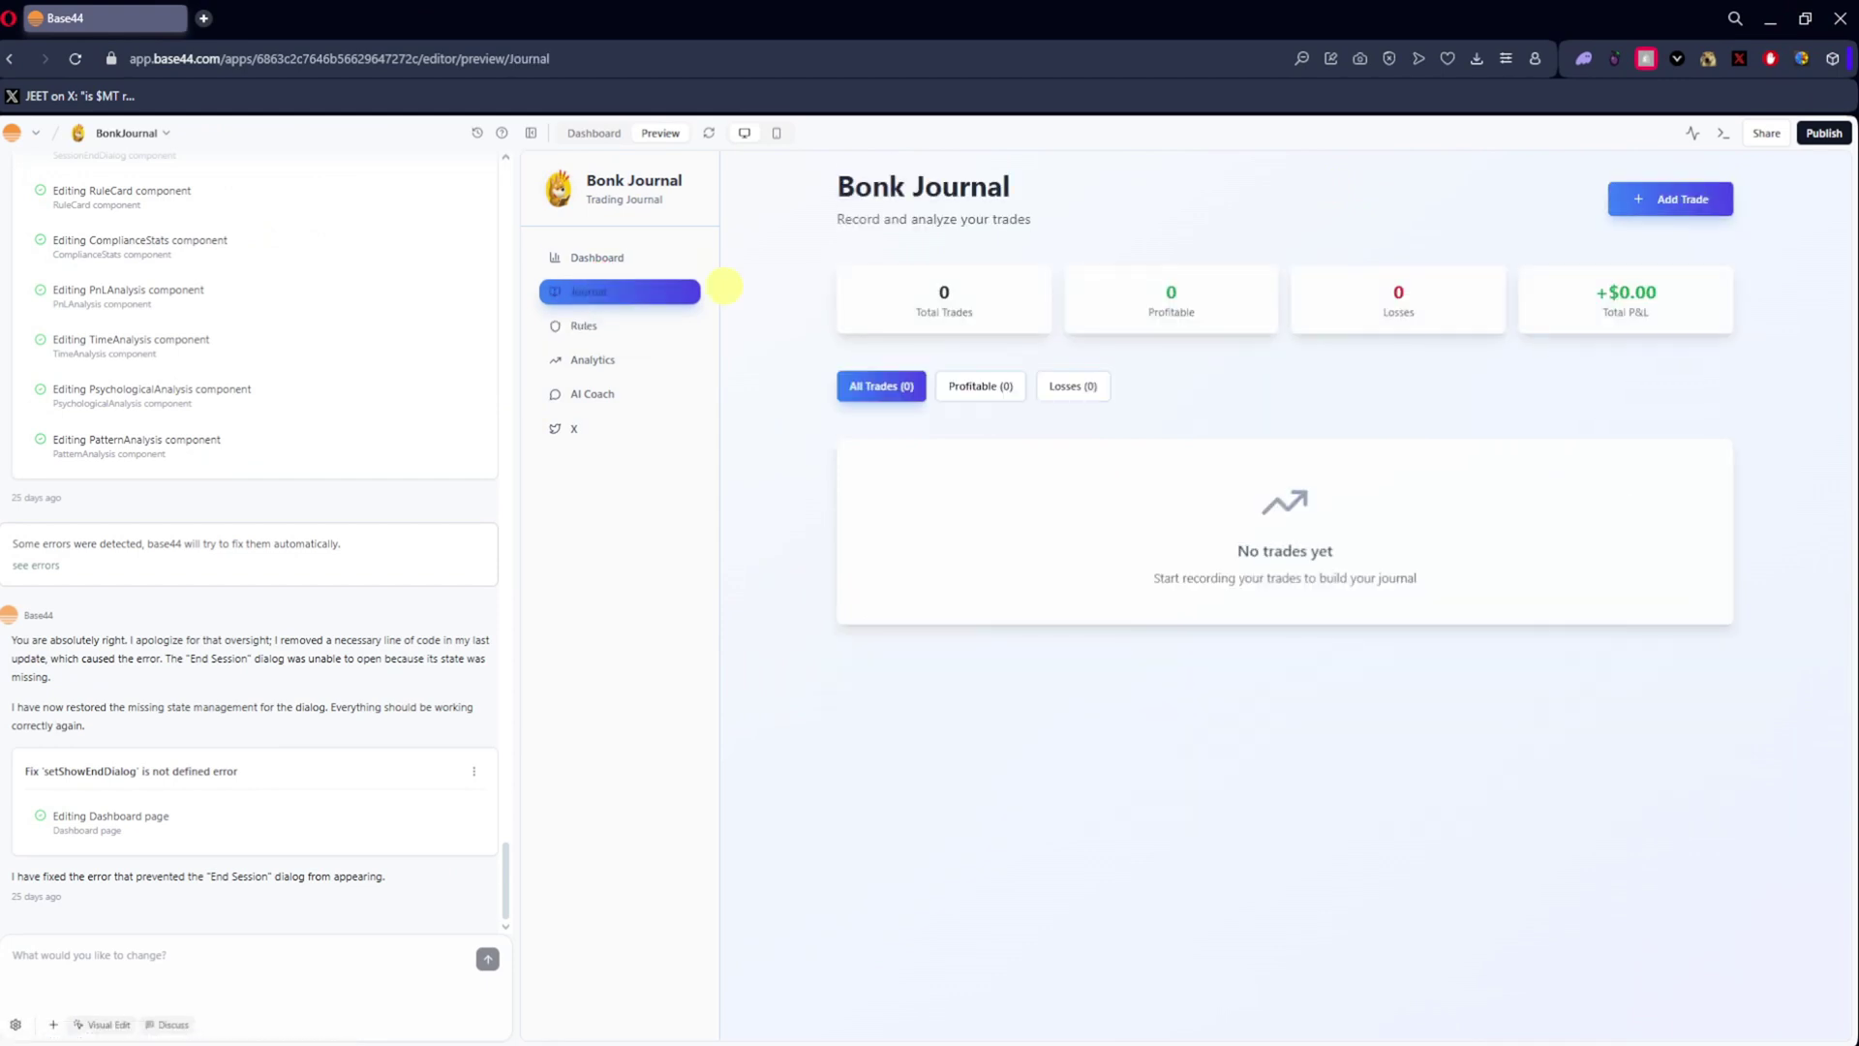
left_click(1693, 199)
scroll(1226, 651, "down", 5)
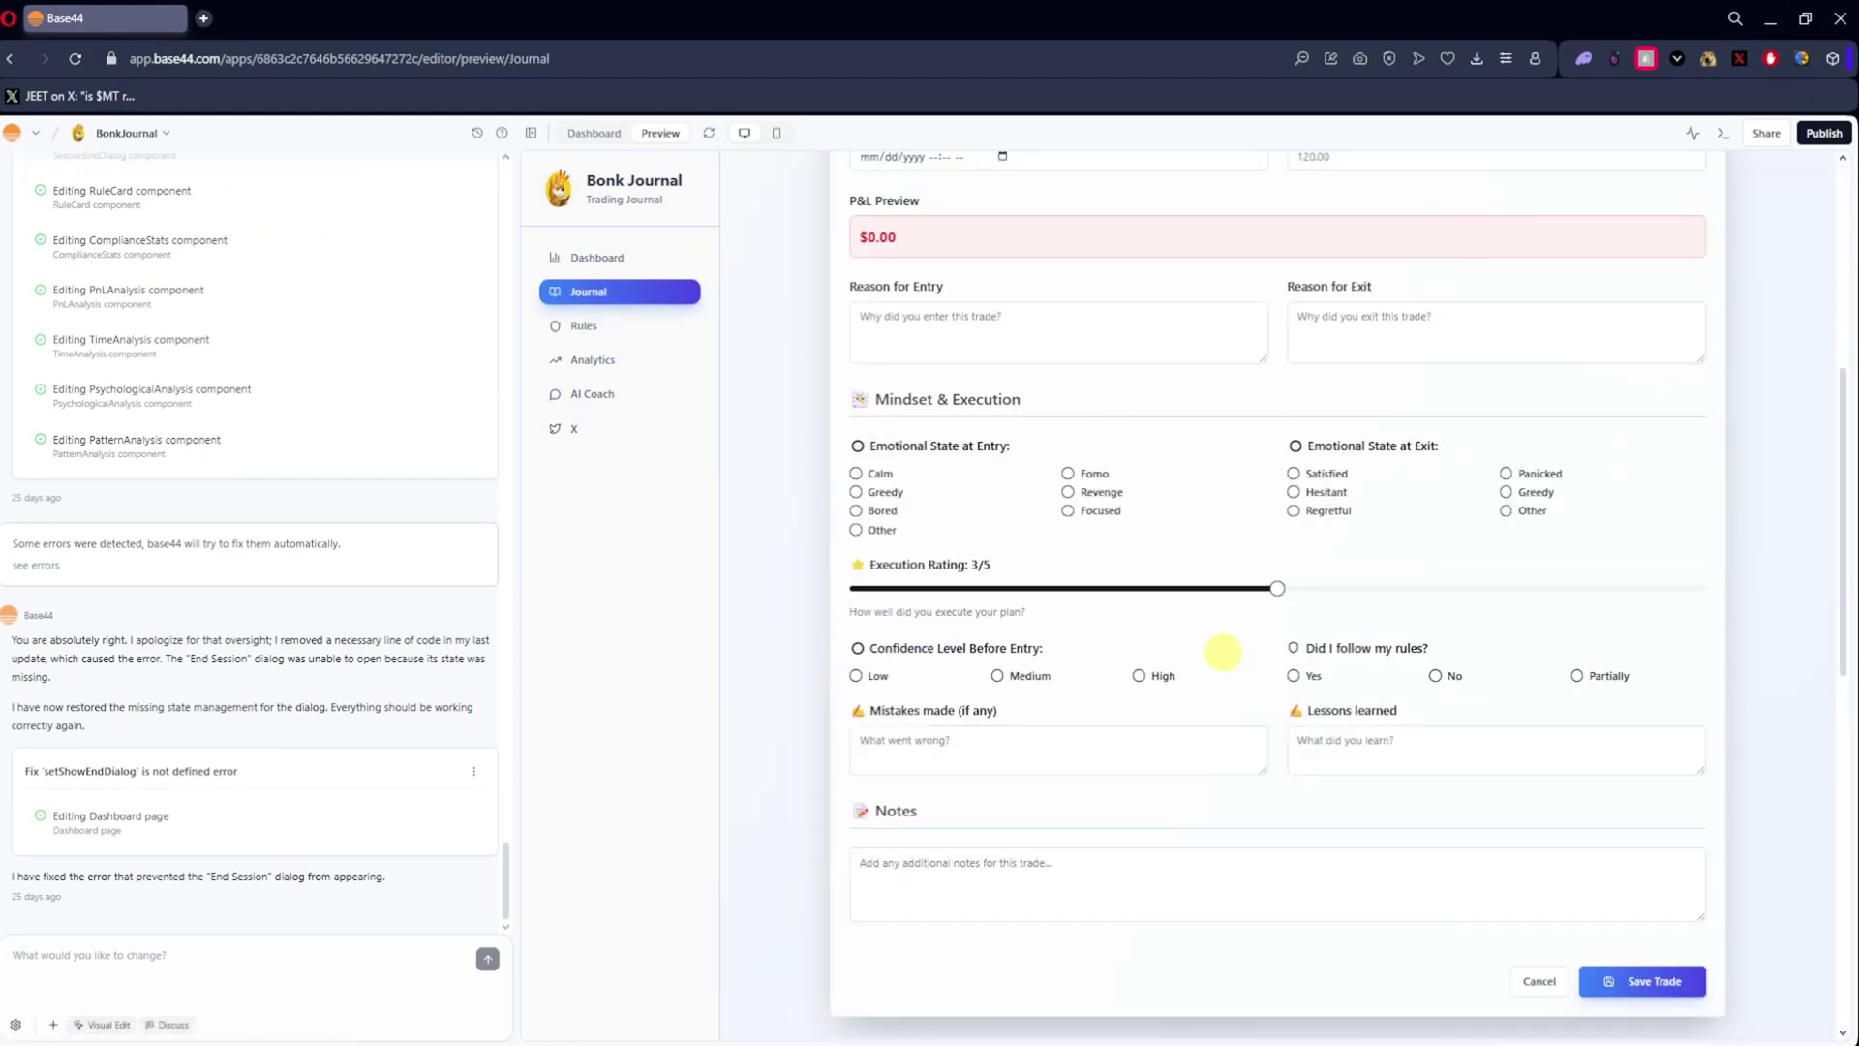
scroll(1223, 652, "down", 2)
scroll(1162, 513, "up", 2)
View Bonk Journal's trading rules, review its new trade form again and return to Stonk Journal
left_click(651, 327)
left_click(593, 289)
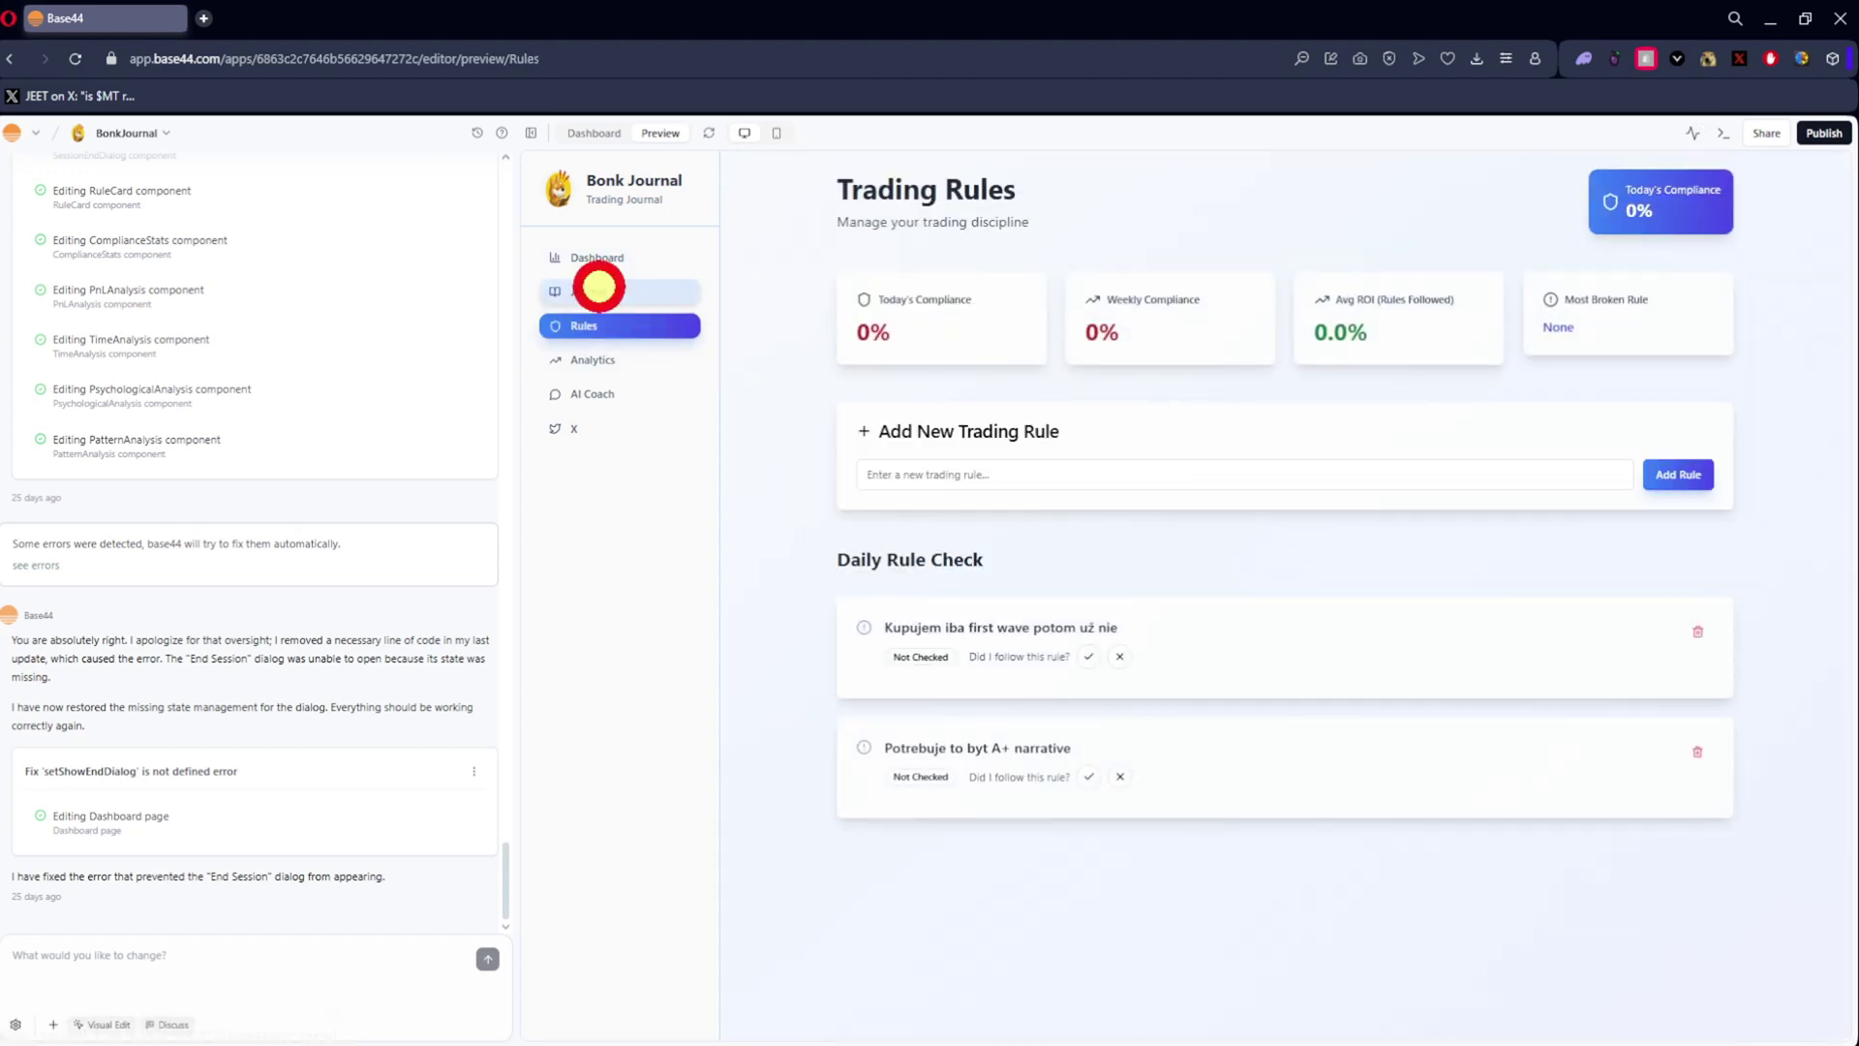
left_click(1662, 198)
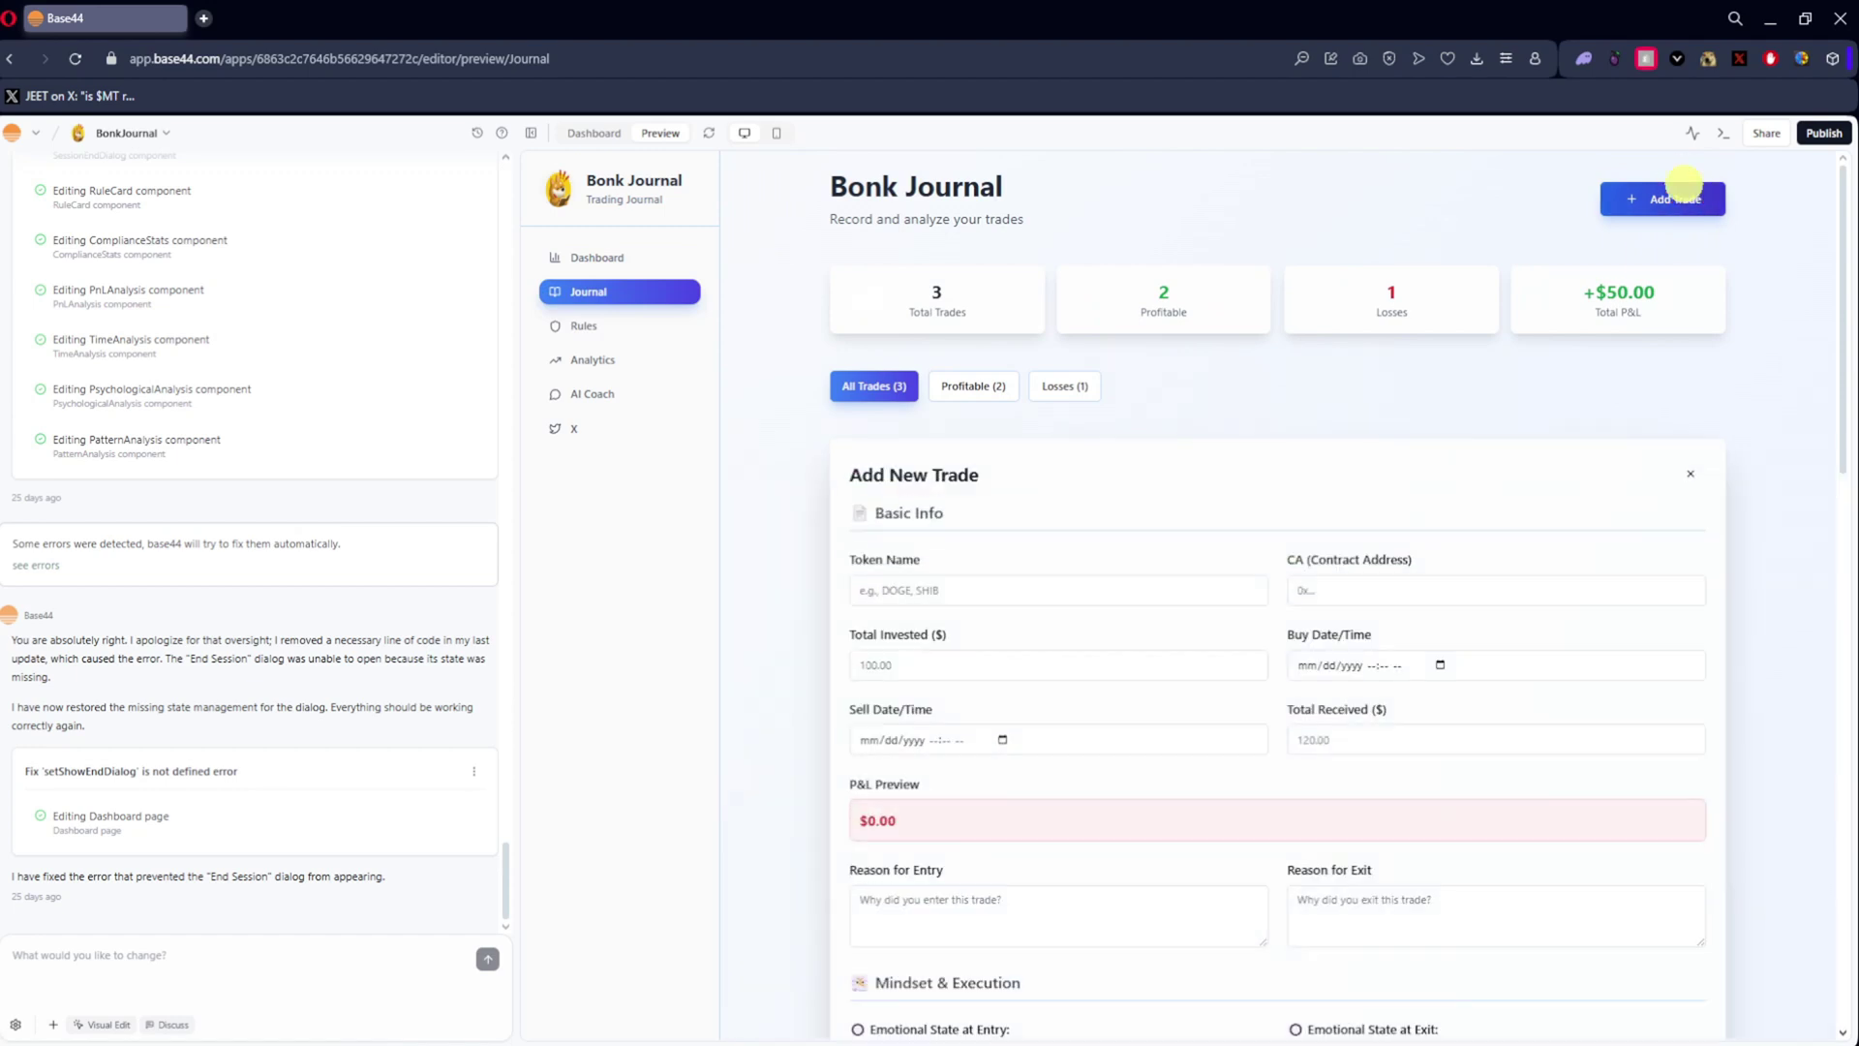
scroll(1195, 585, "down", 5)
scroll(1225, 413, "down", 2)
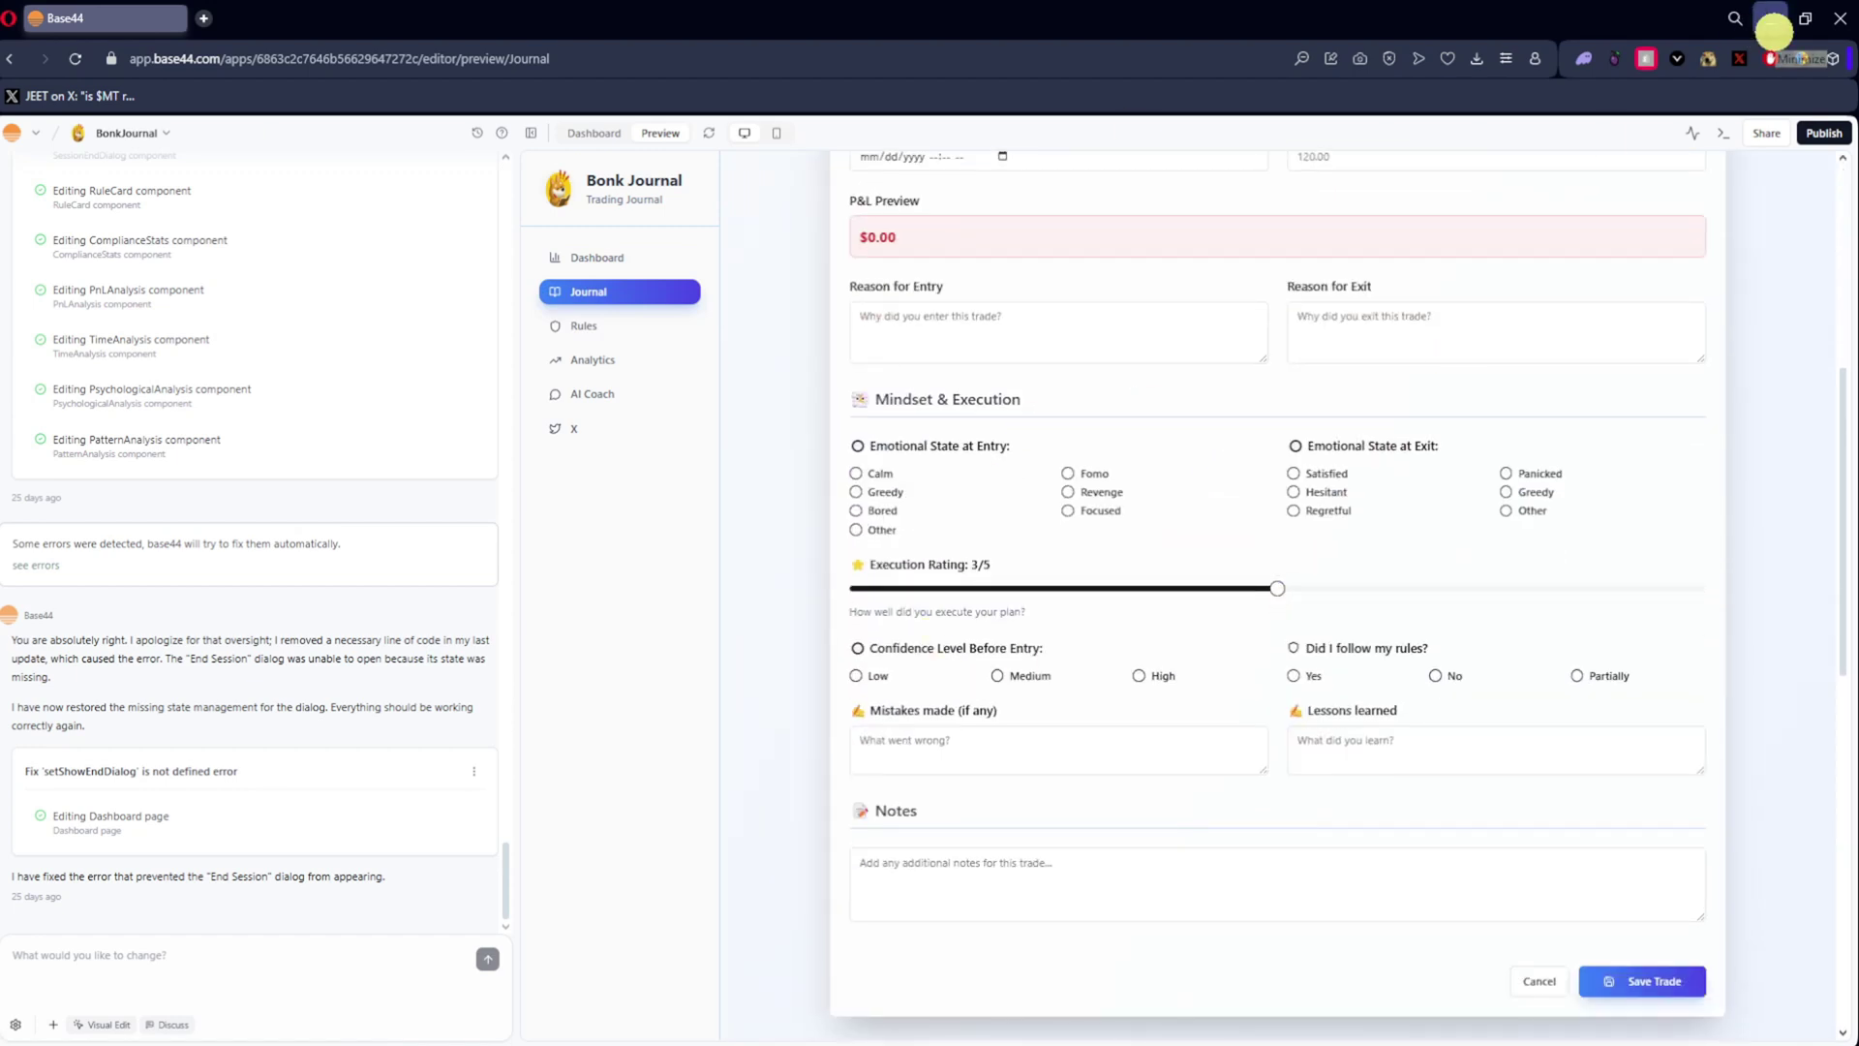
left_click(1773, 32)
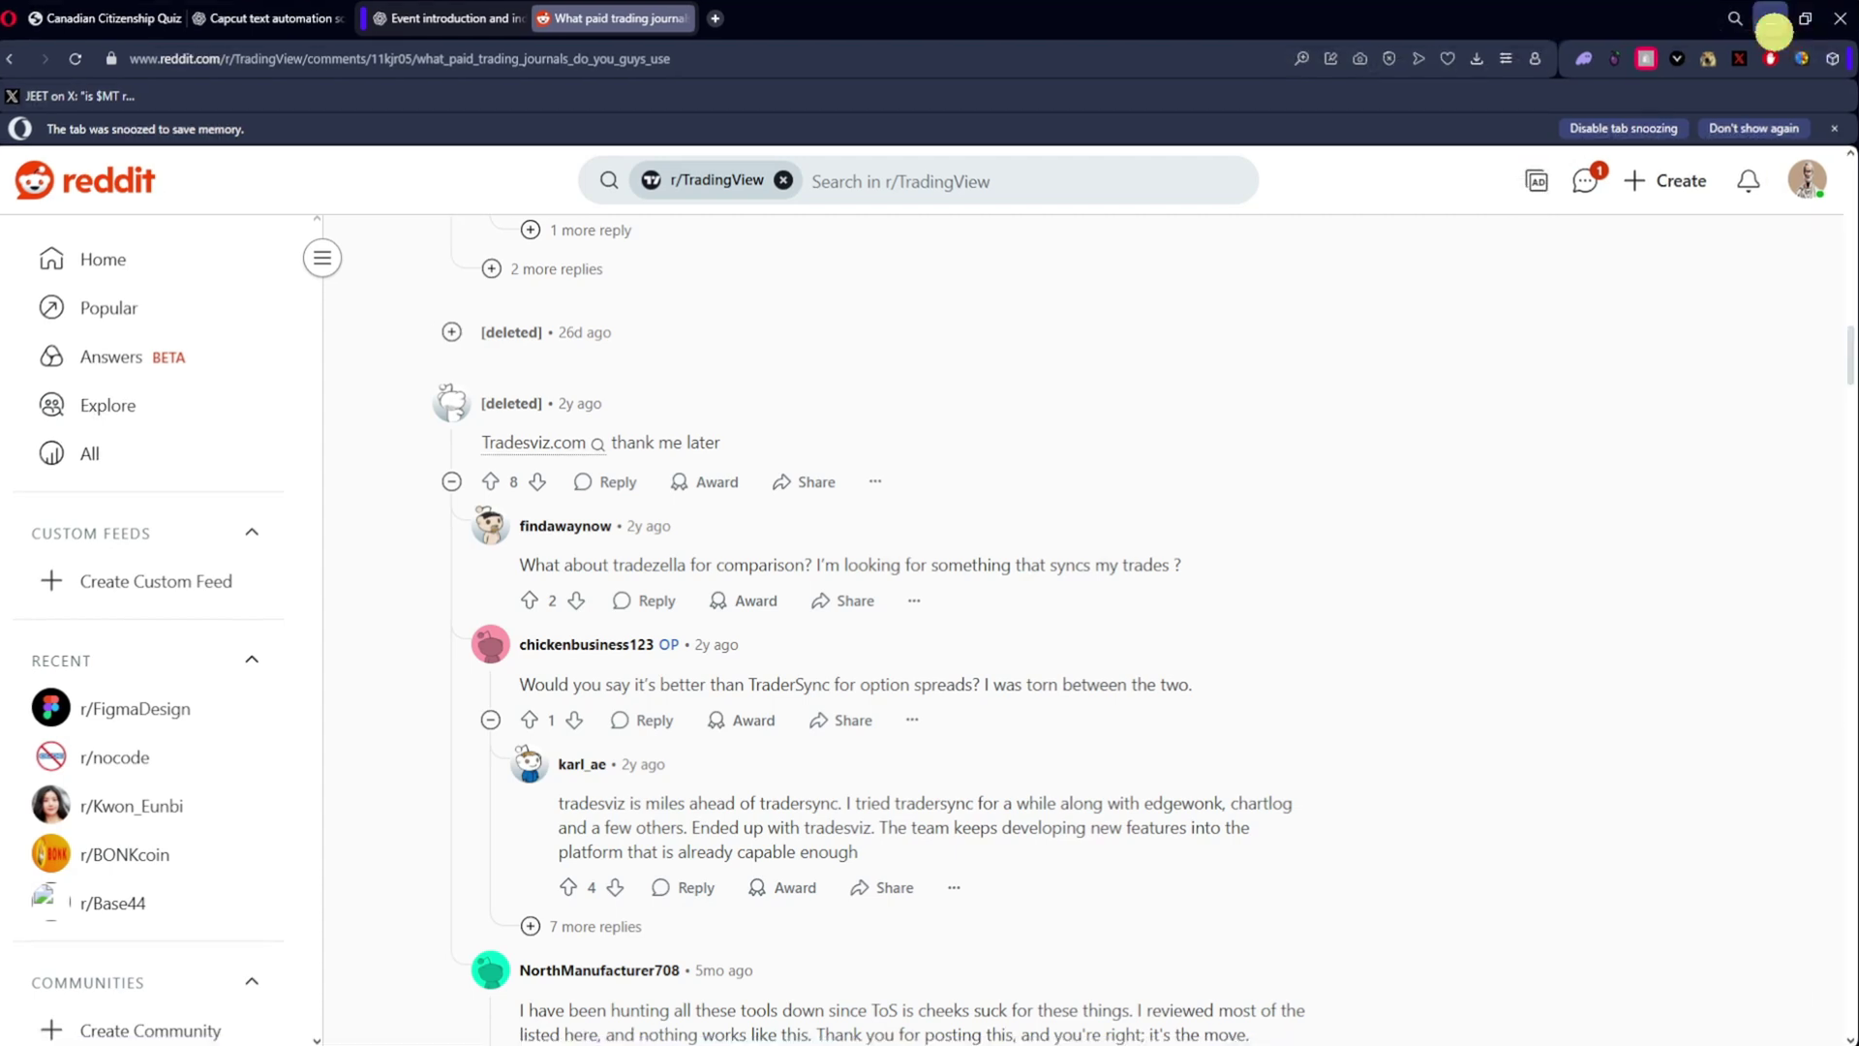
left_click(1772, 20)
Begin a numbered list in the new trade's notes and set its confidence to 4
left_click(751, 593)
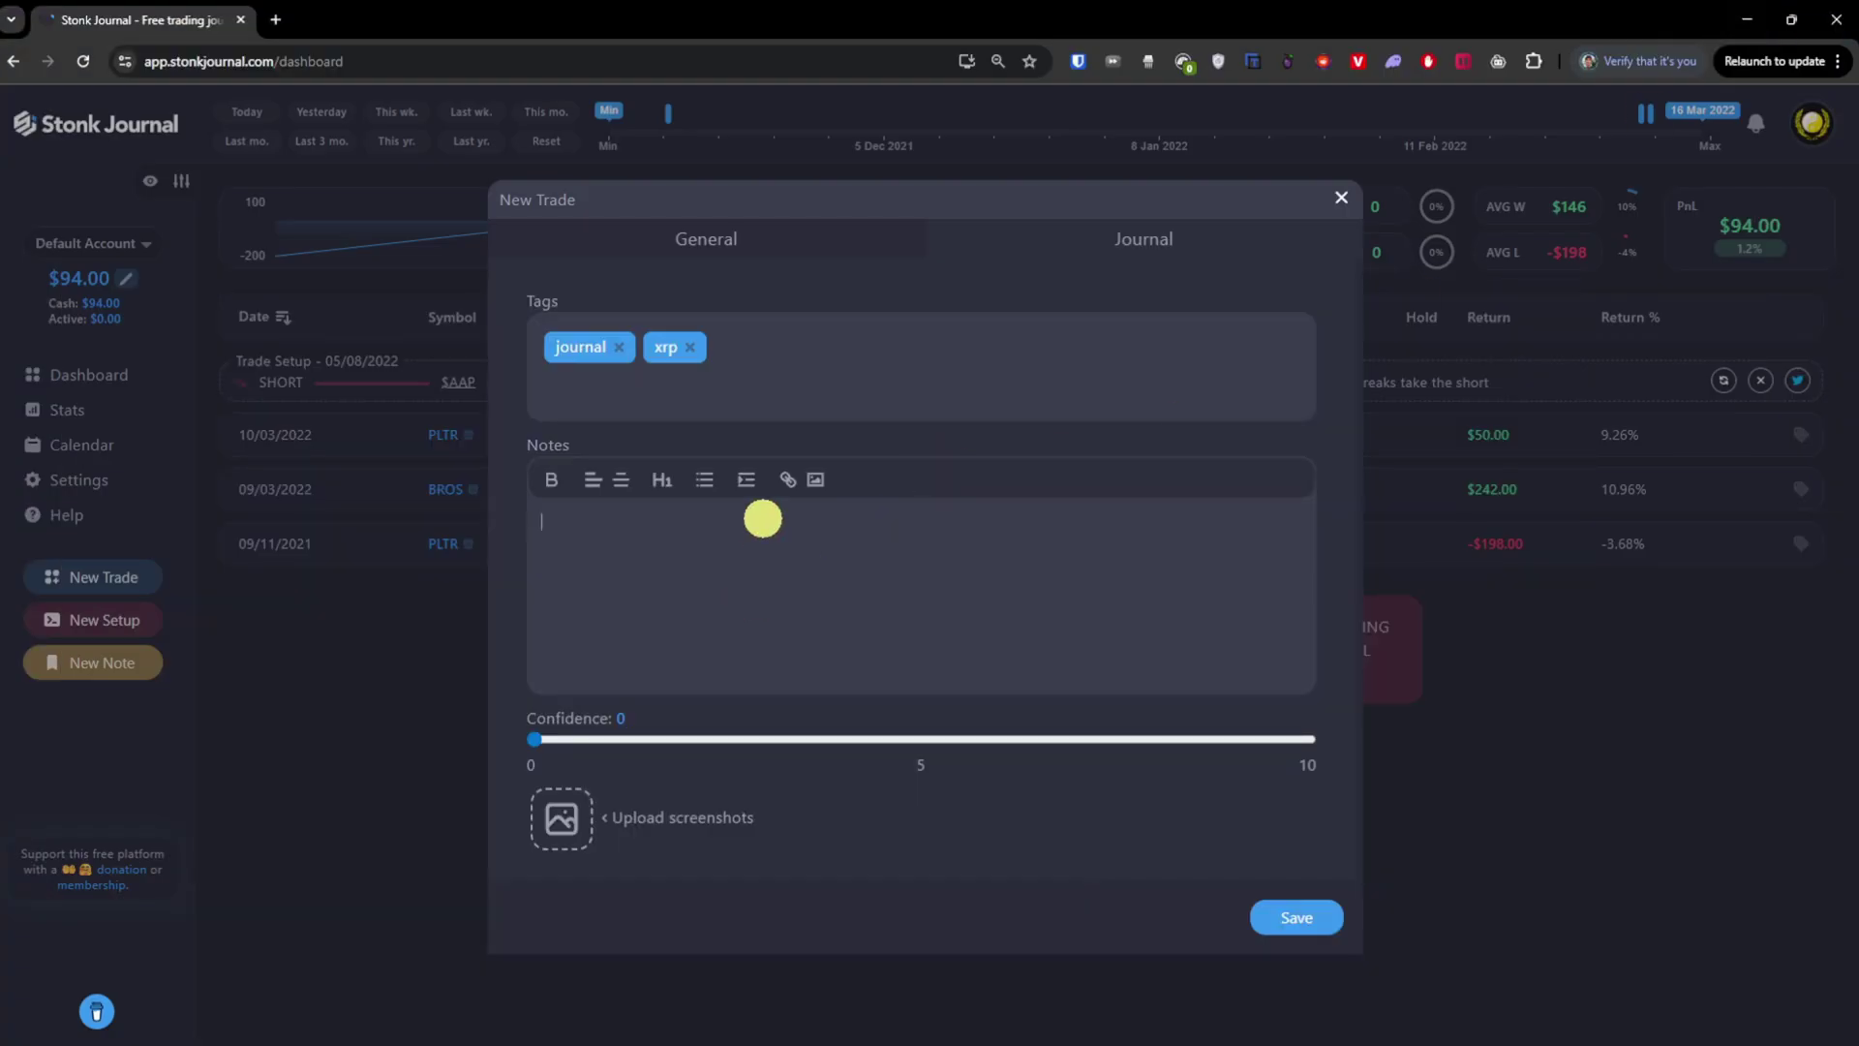
left_click_drag(536, 739, 831, 746)
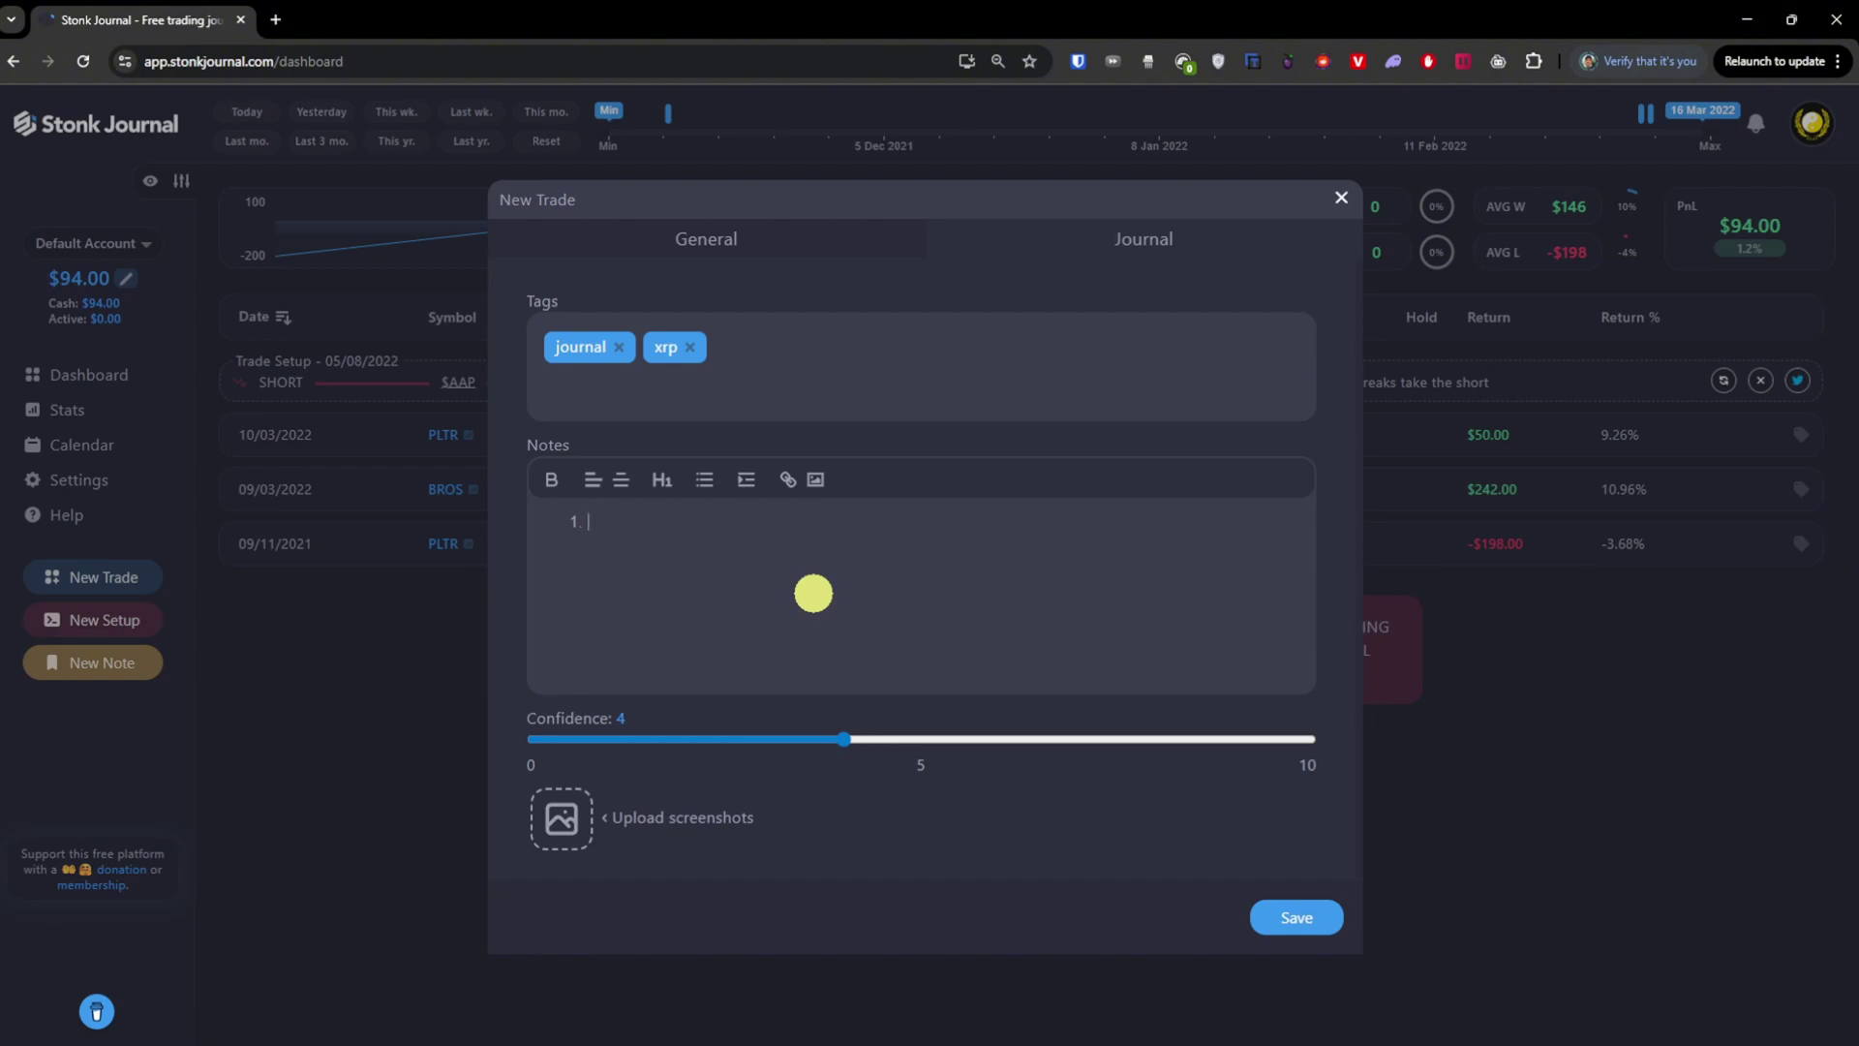
left_click(781, 237)
left_click(1171, 419)
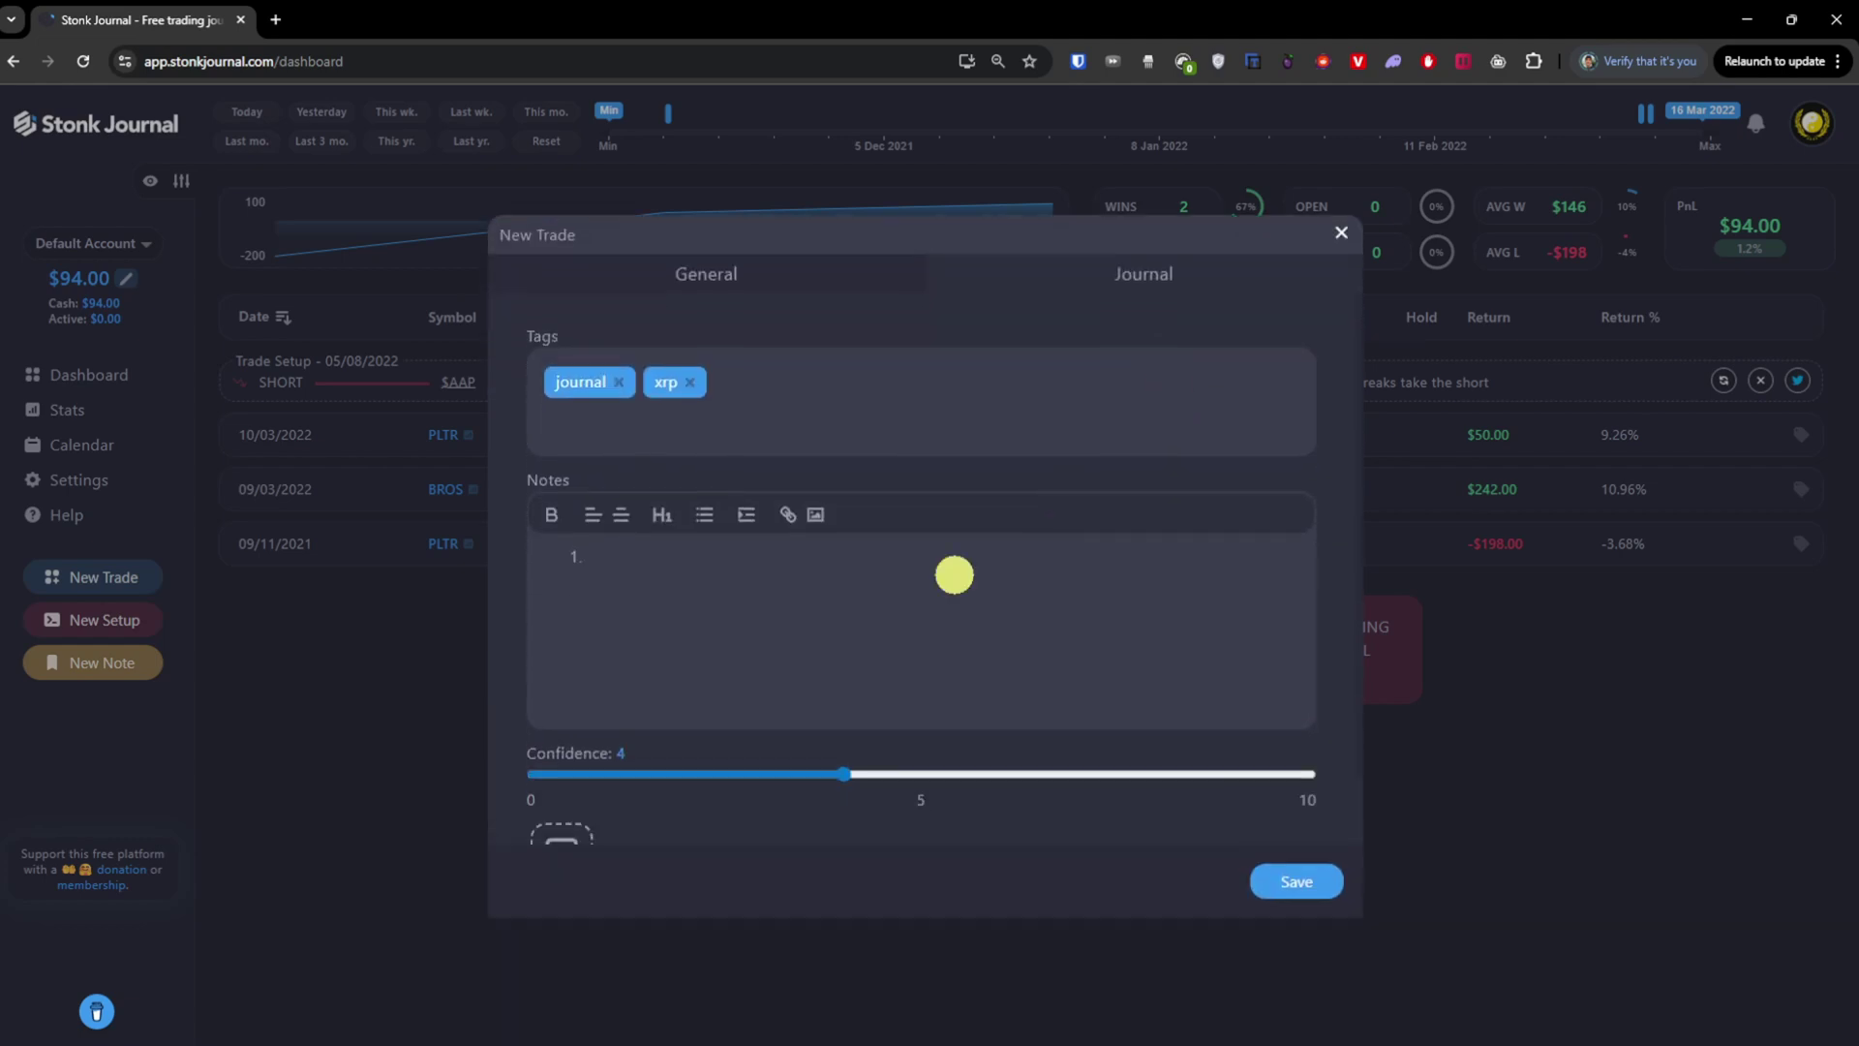
Set the new XRP trade's confidence to 7, return to its general details and save the trade
left_click_drag(846, 742, 1061, 742)
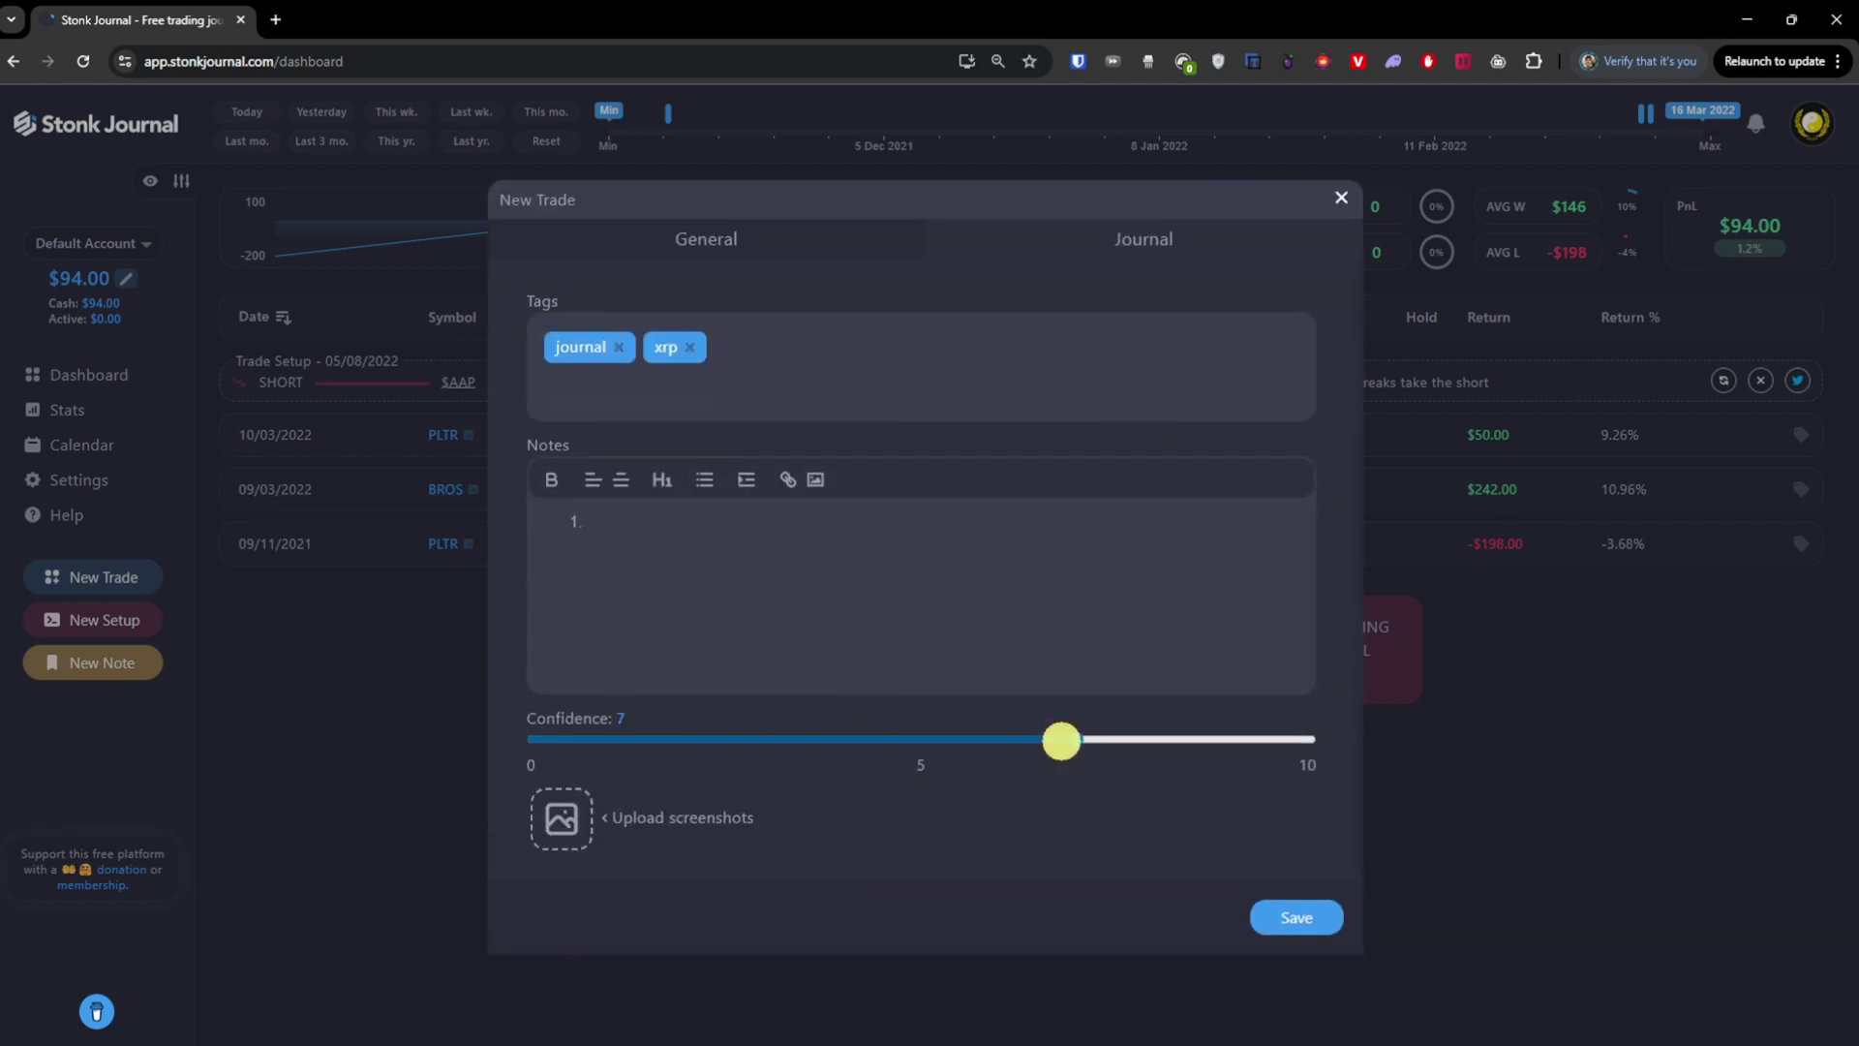
left_click(781, 223)
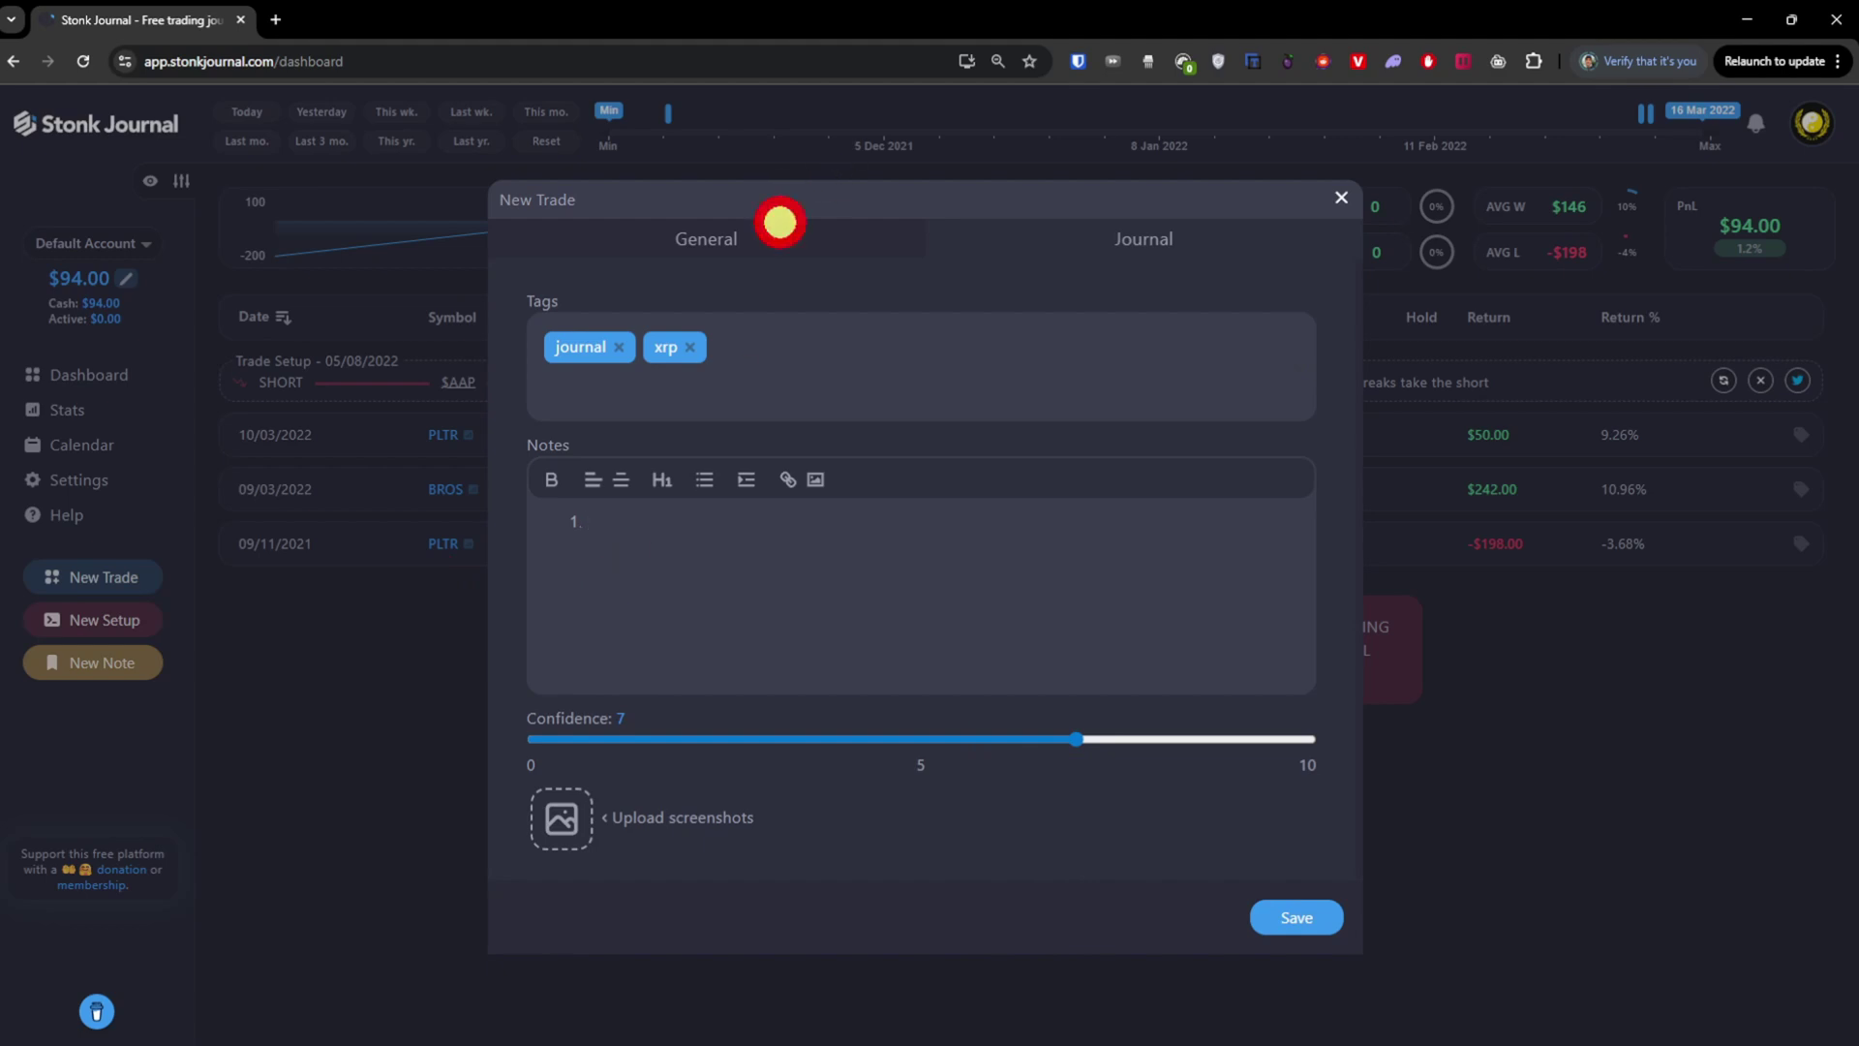
left_click(1302, 734)
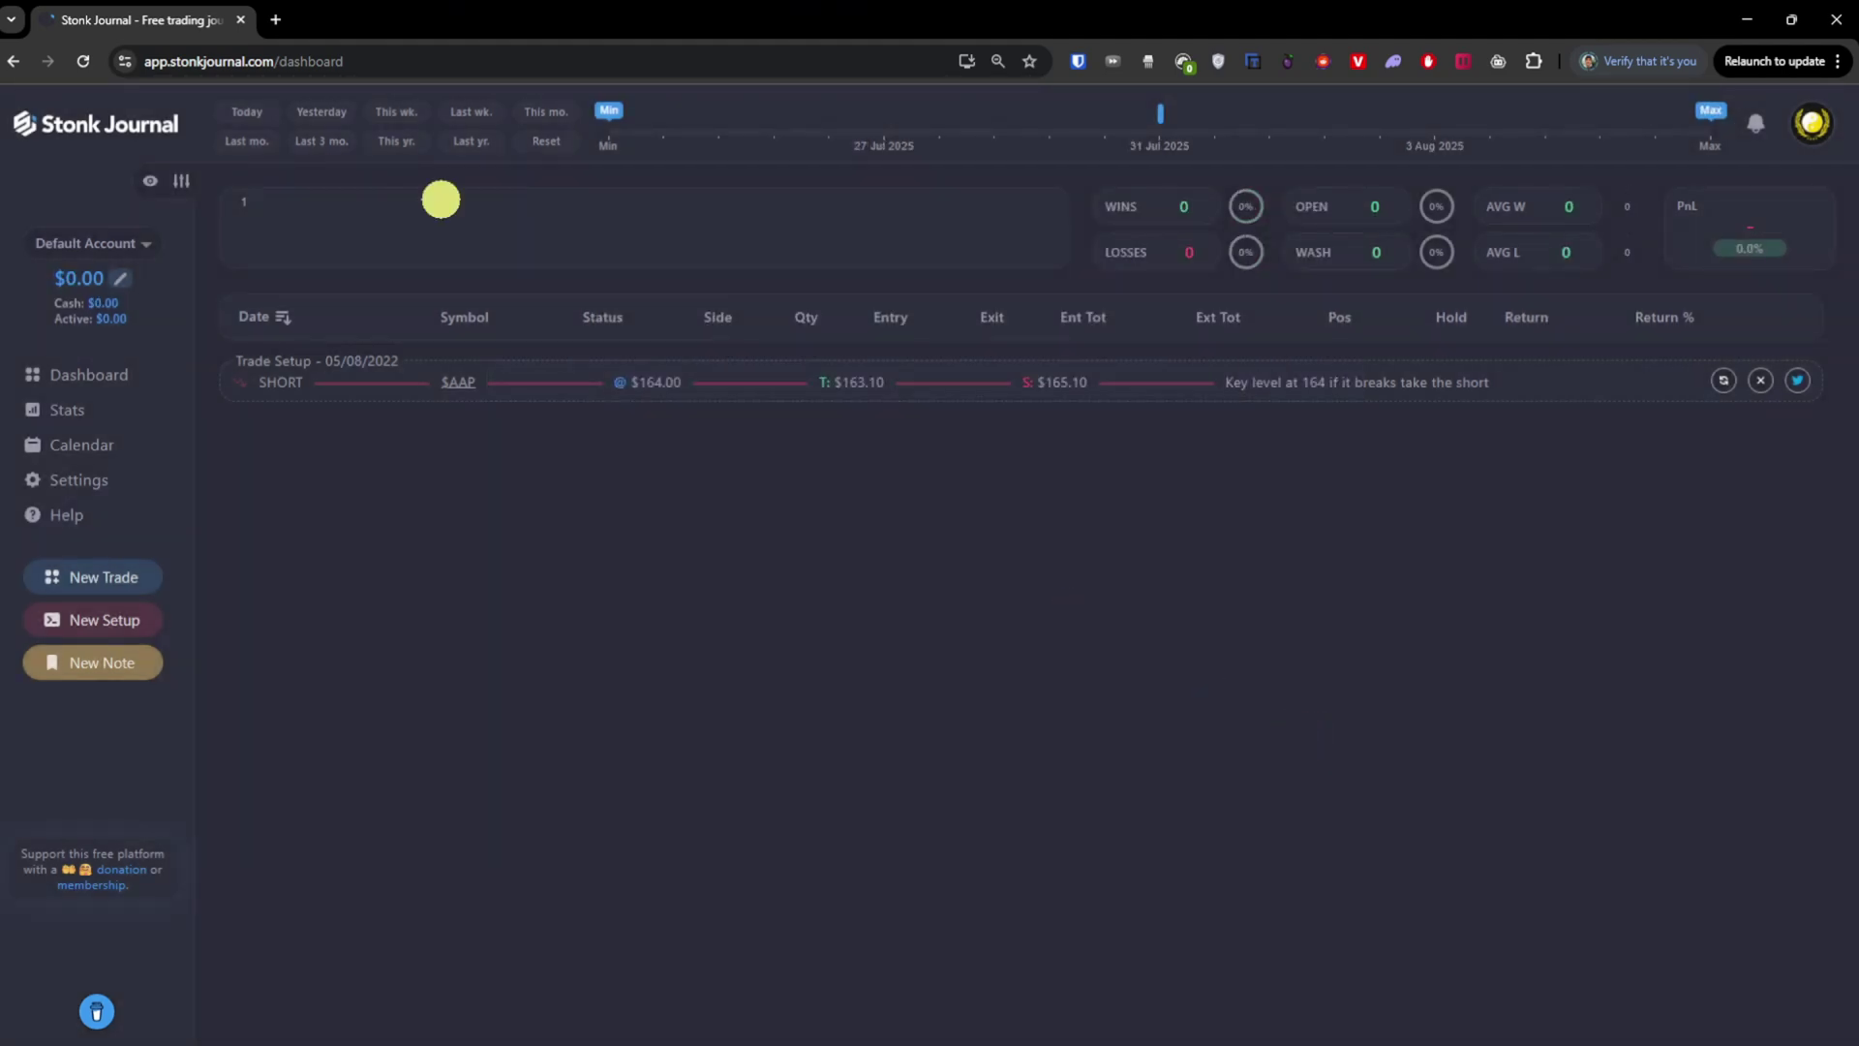
Filter the dashboard to today, open the XRP trade and add a sell of 100 at a price of 3.5 with fee 0
left_click(247, 113)
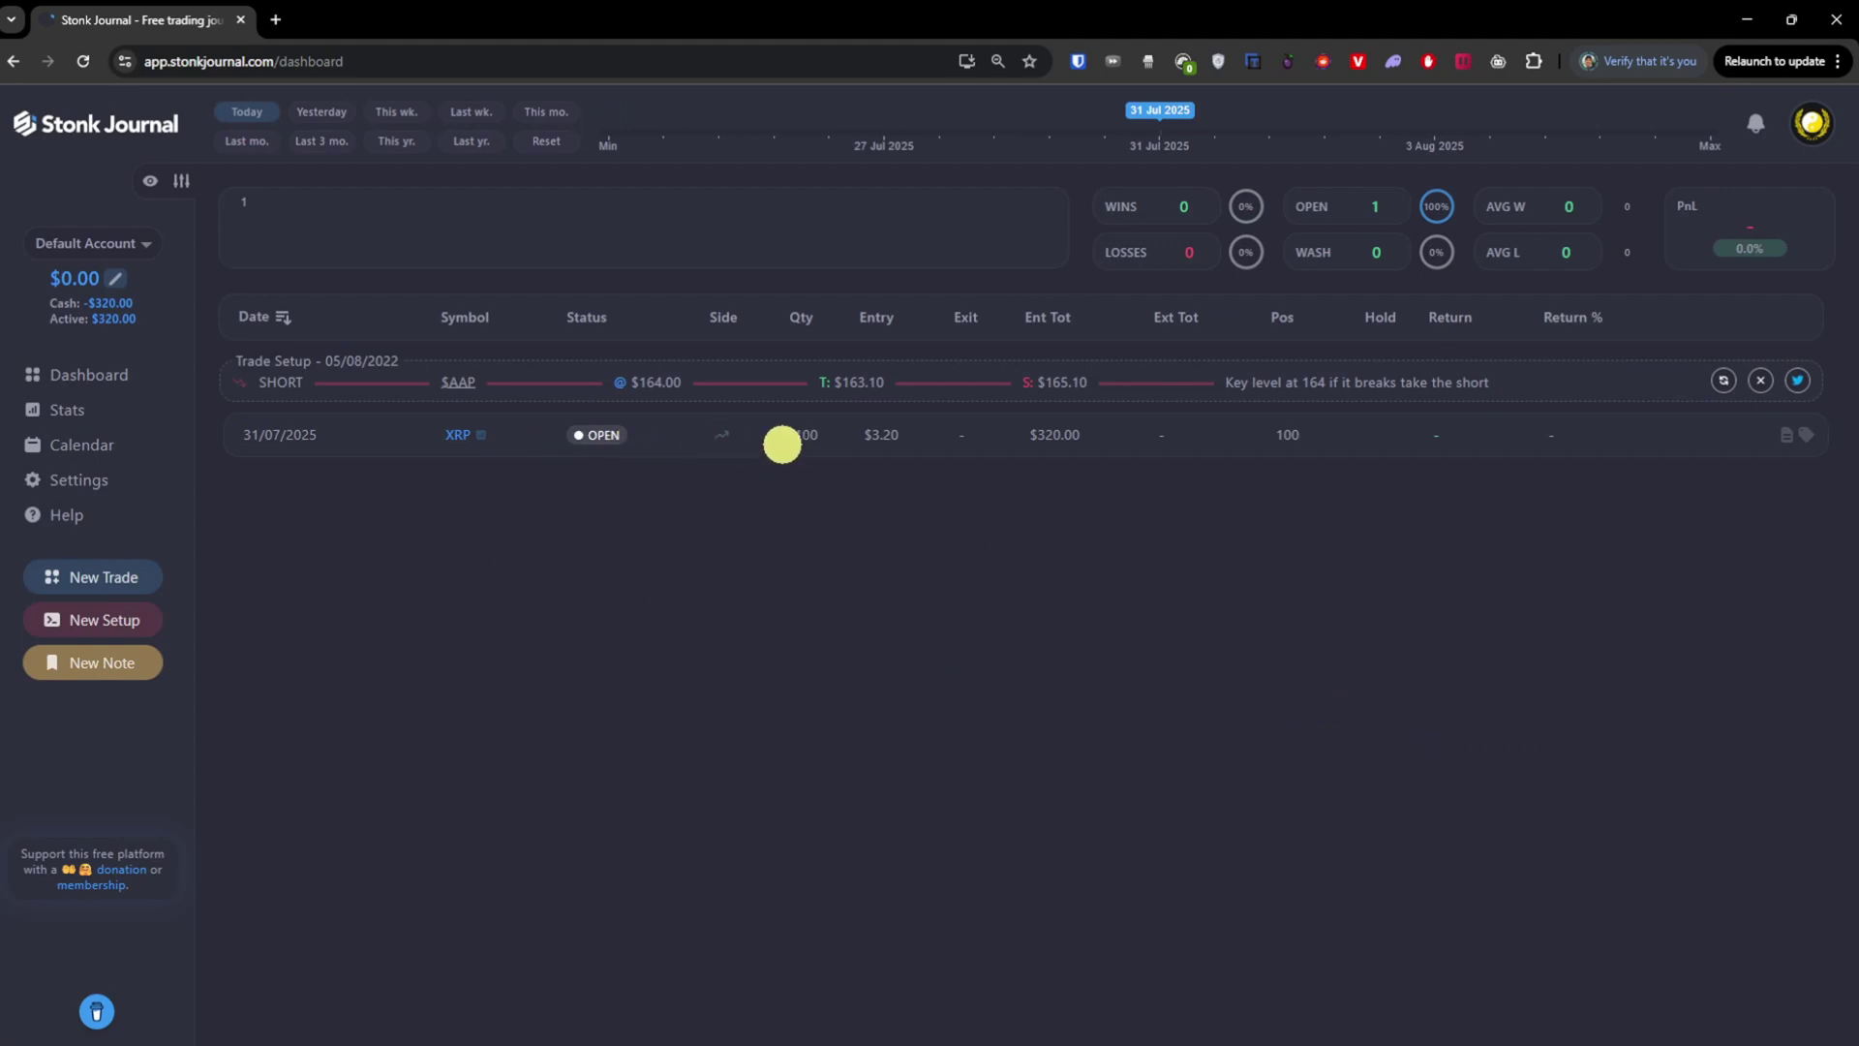
left_click(783, 444)
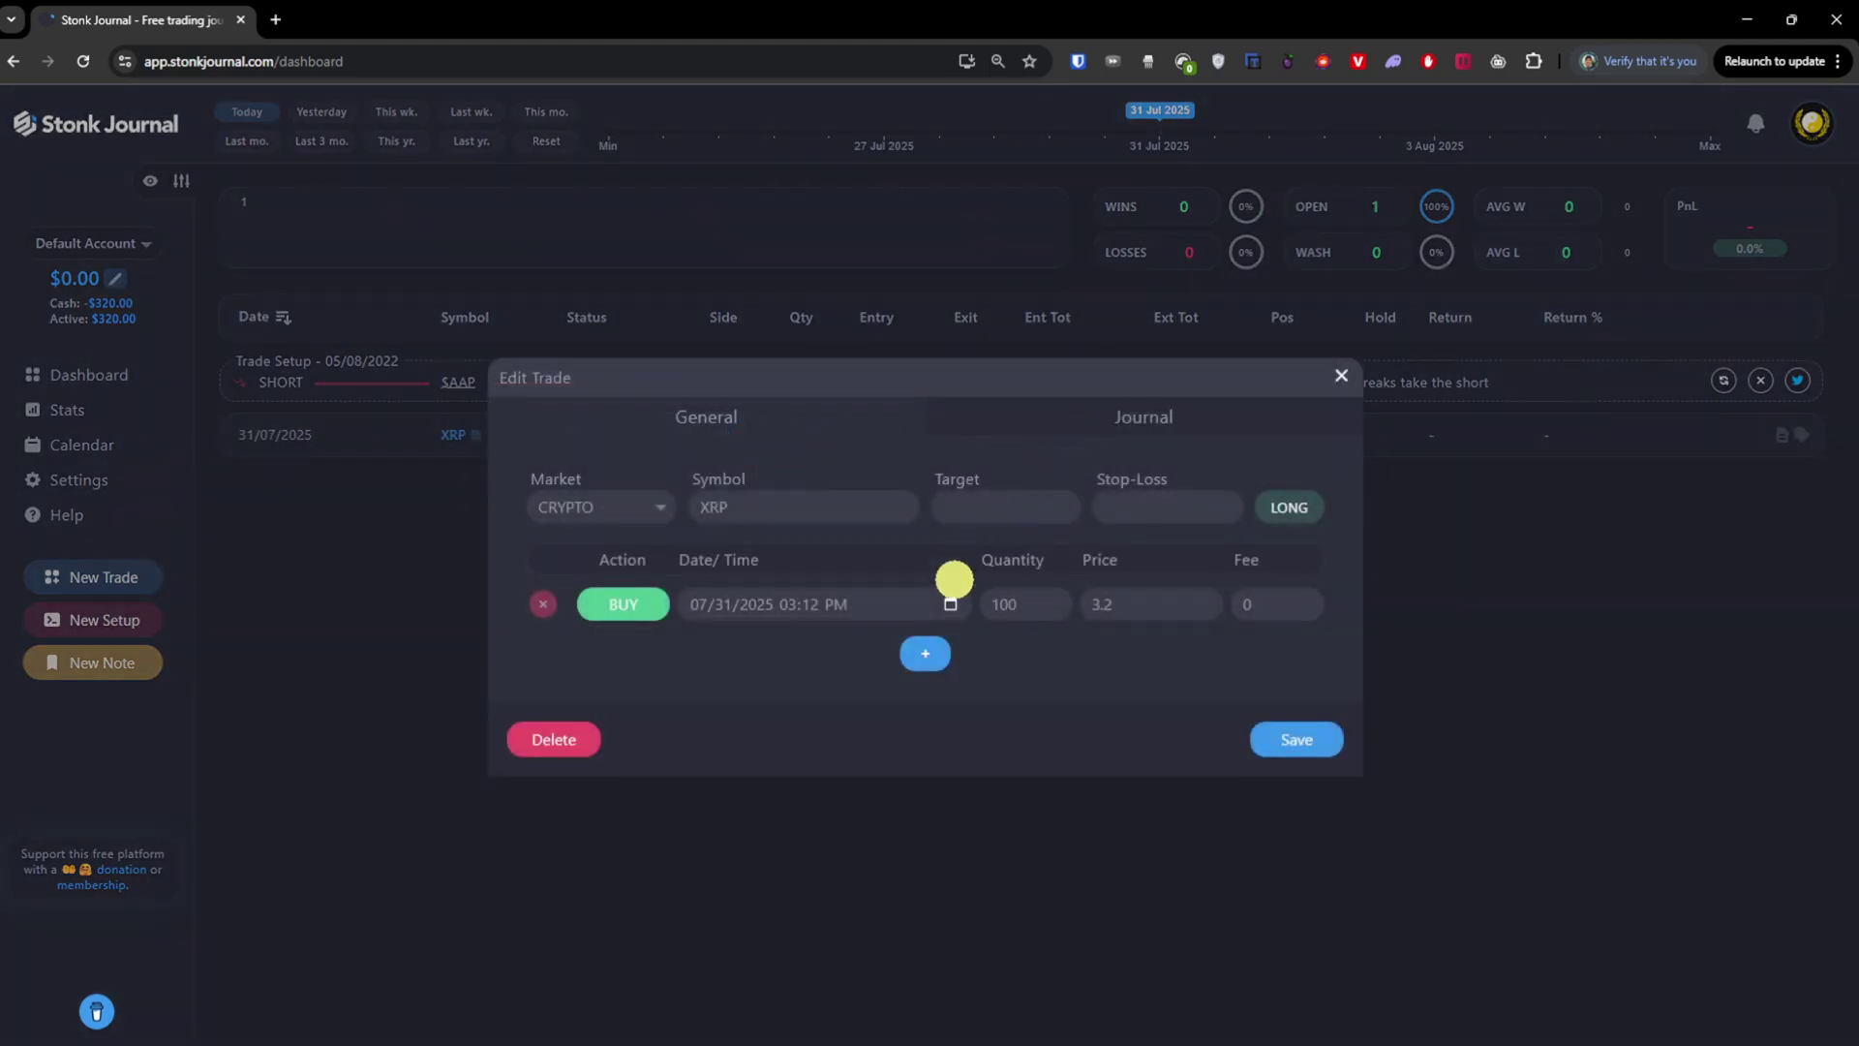
left_click(923, 654)
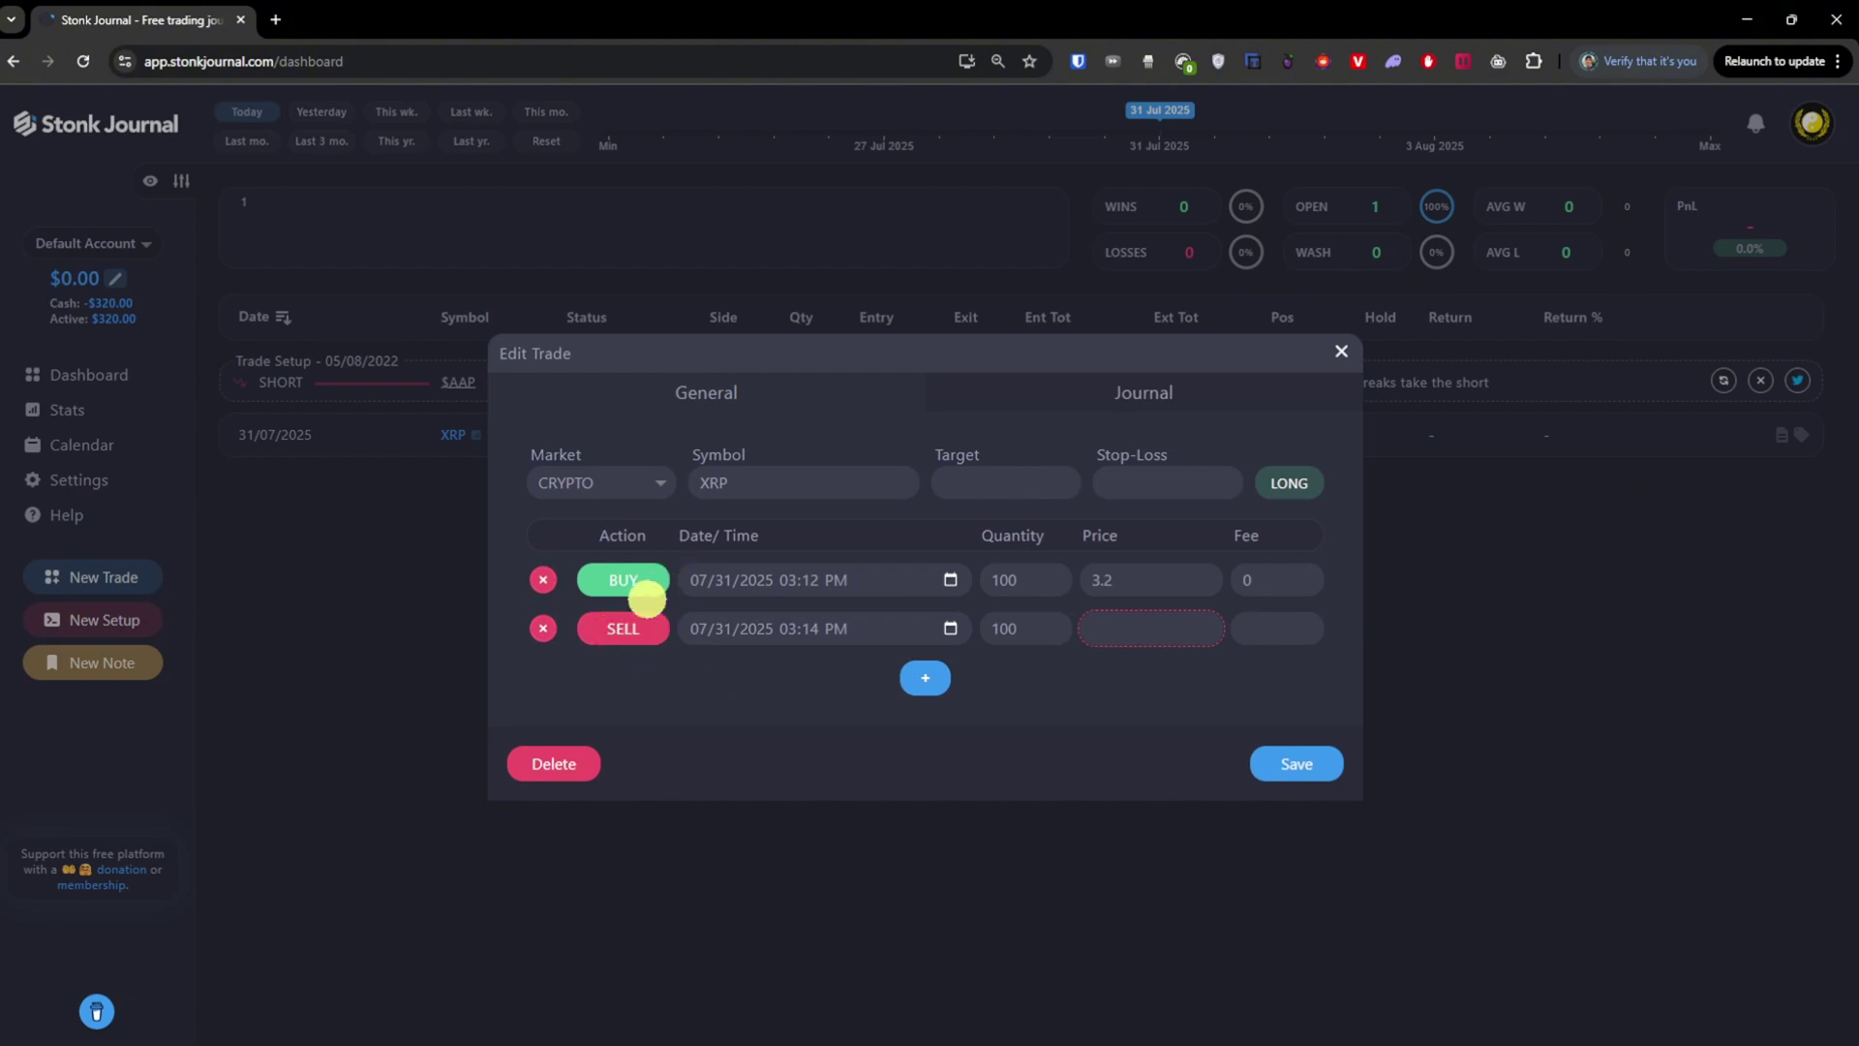
left_click(1170, 629)
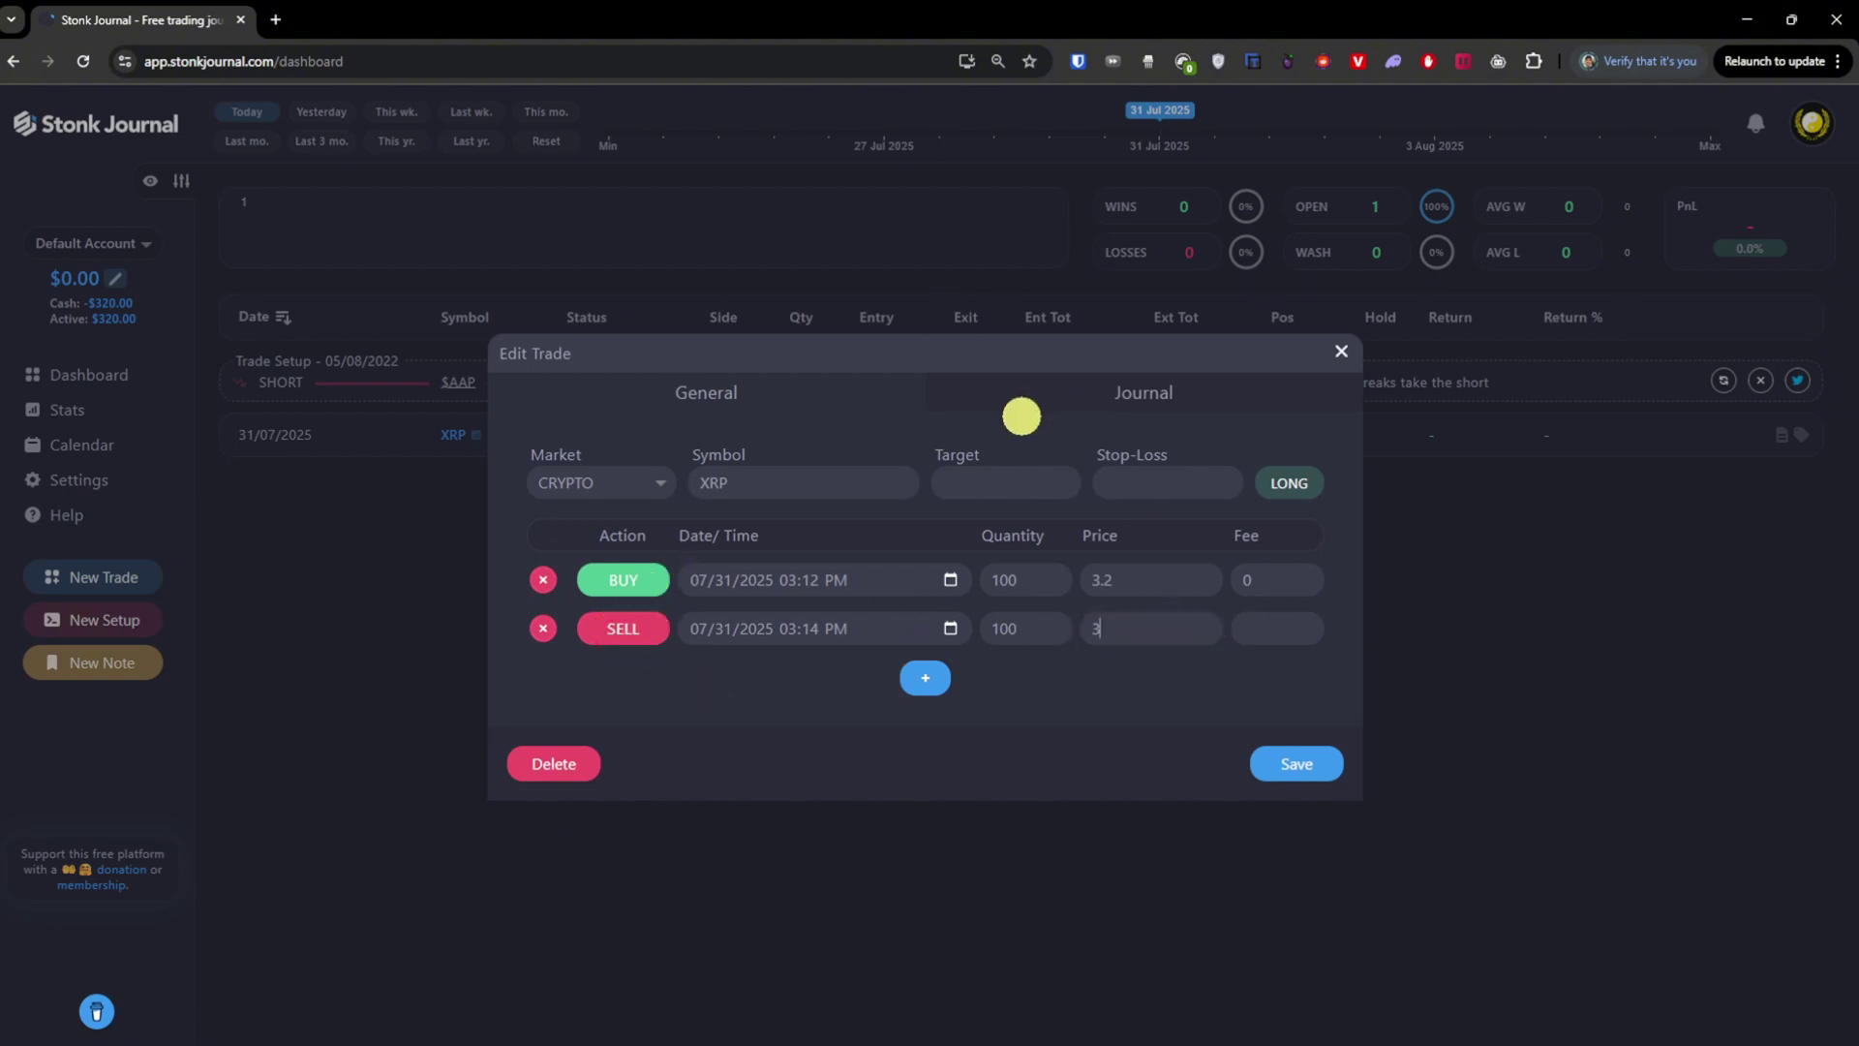
left_click(1276, 627)
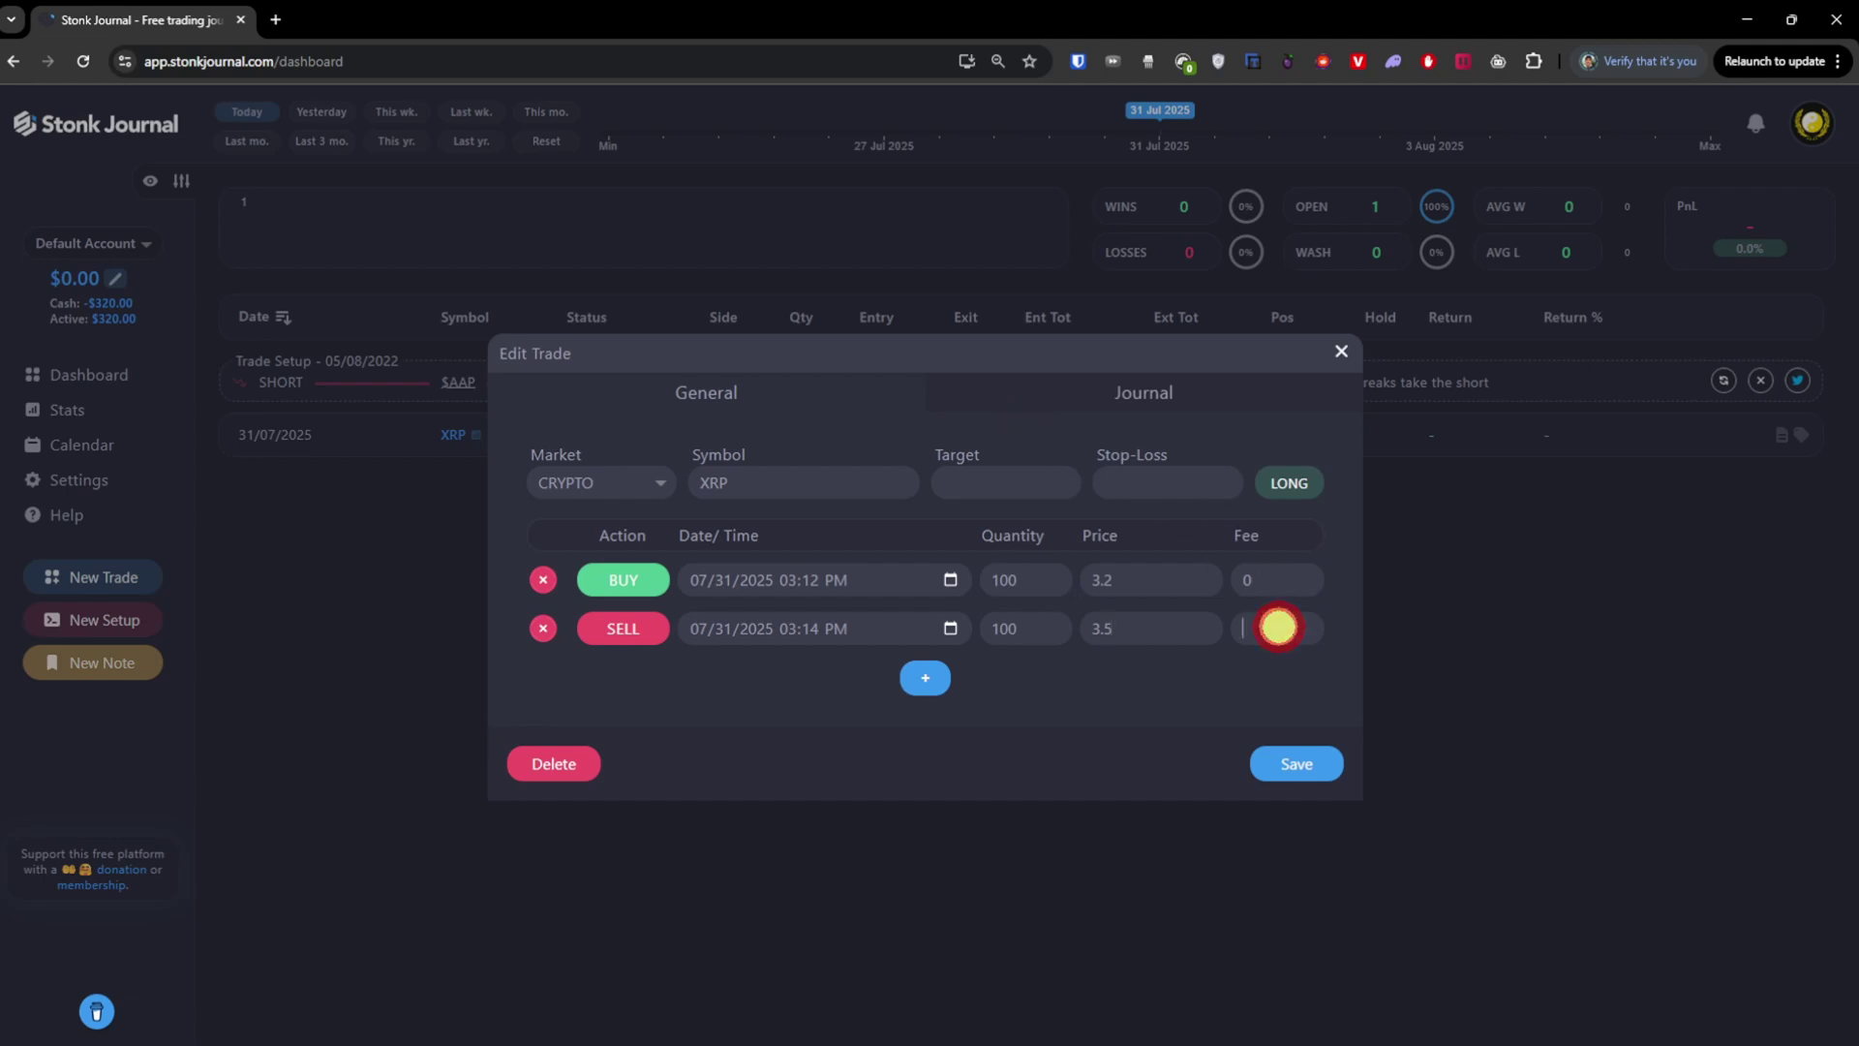
type("0")
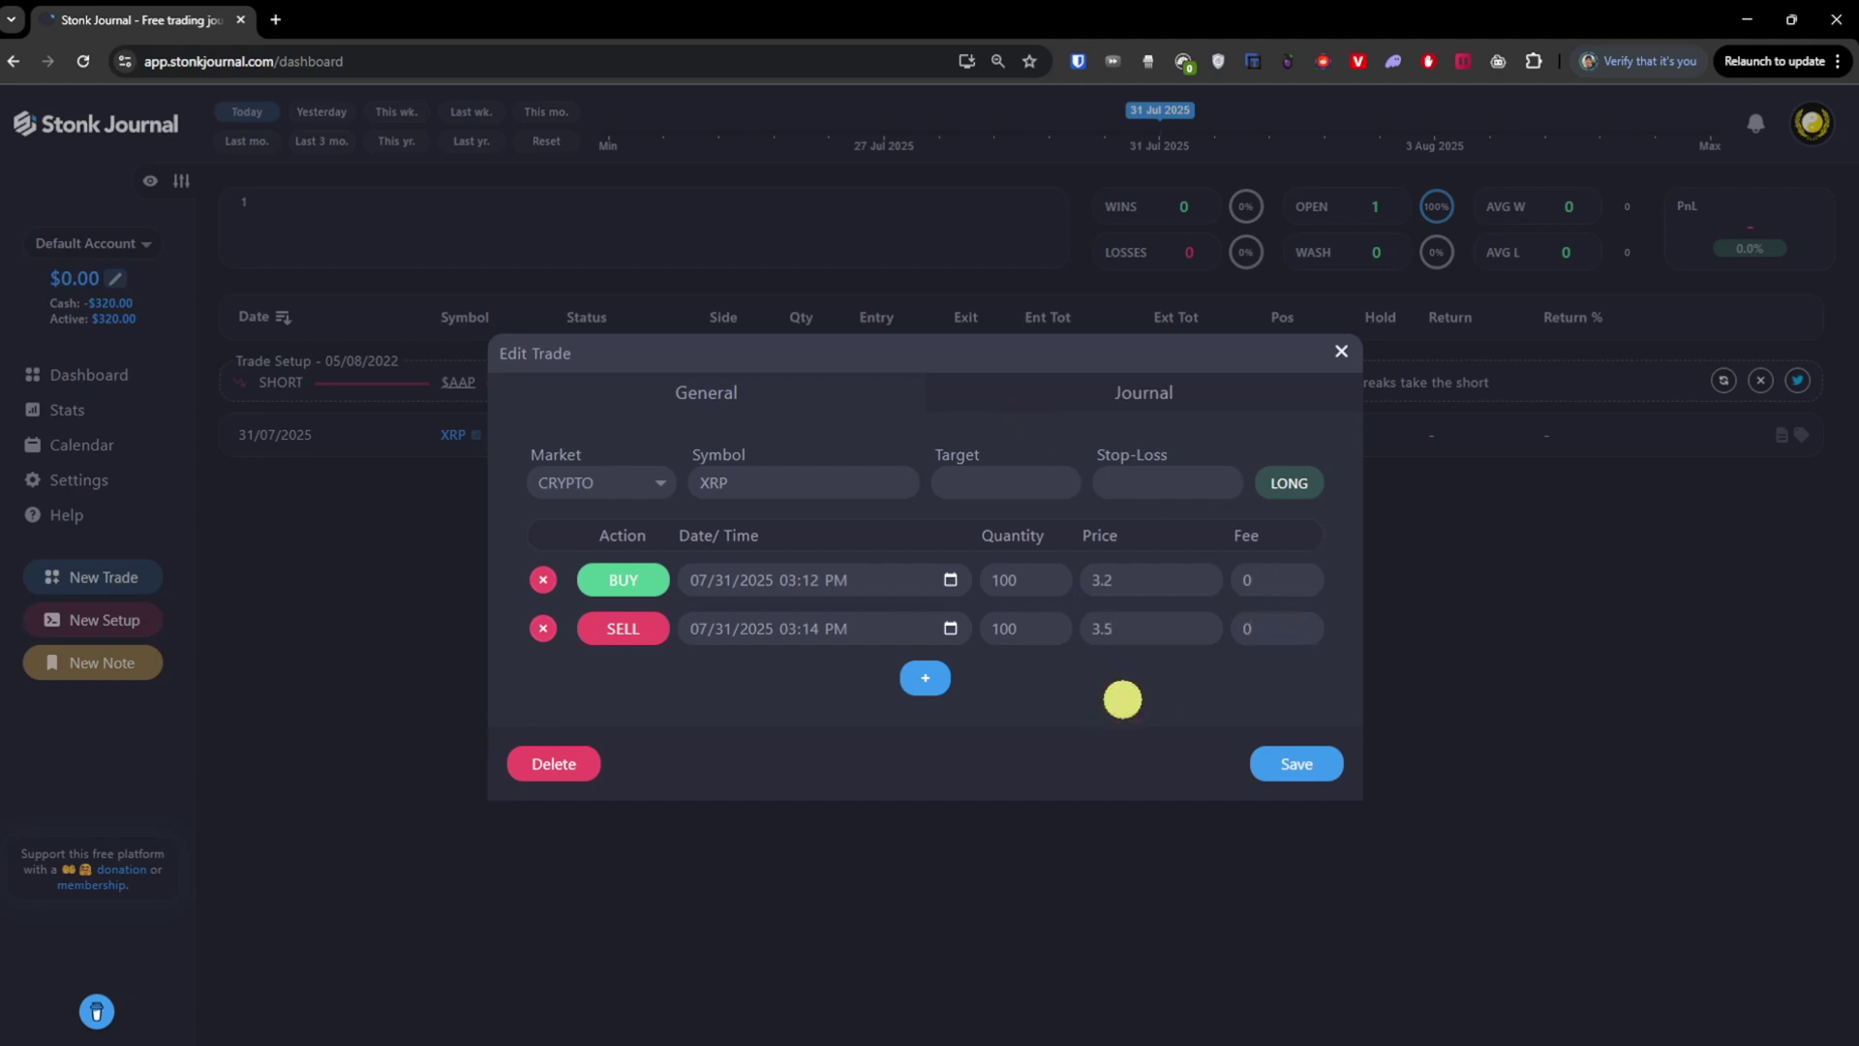
Write "amazing trade" in the XRP trade's journal notes and save the edited trade
left_click(1309, 488)
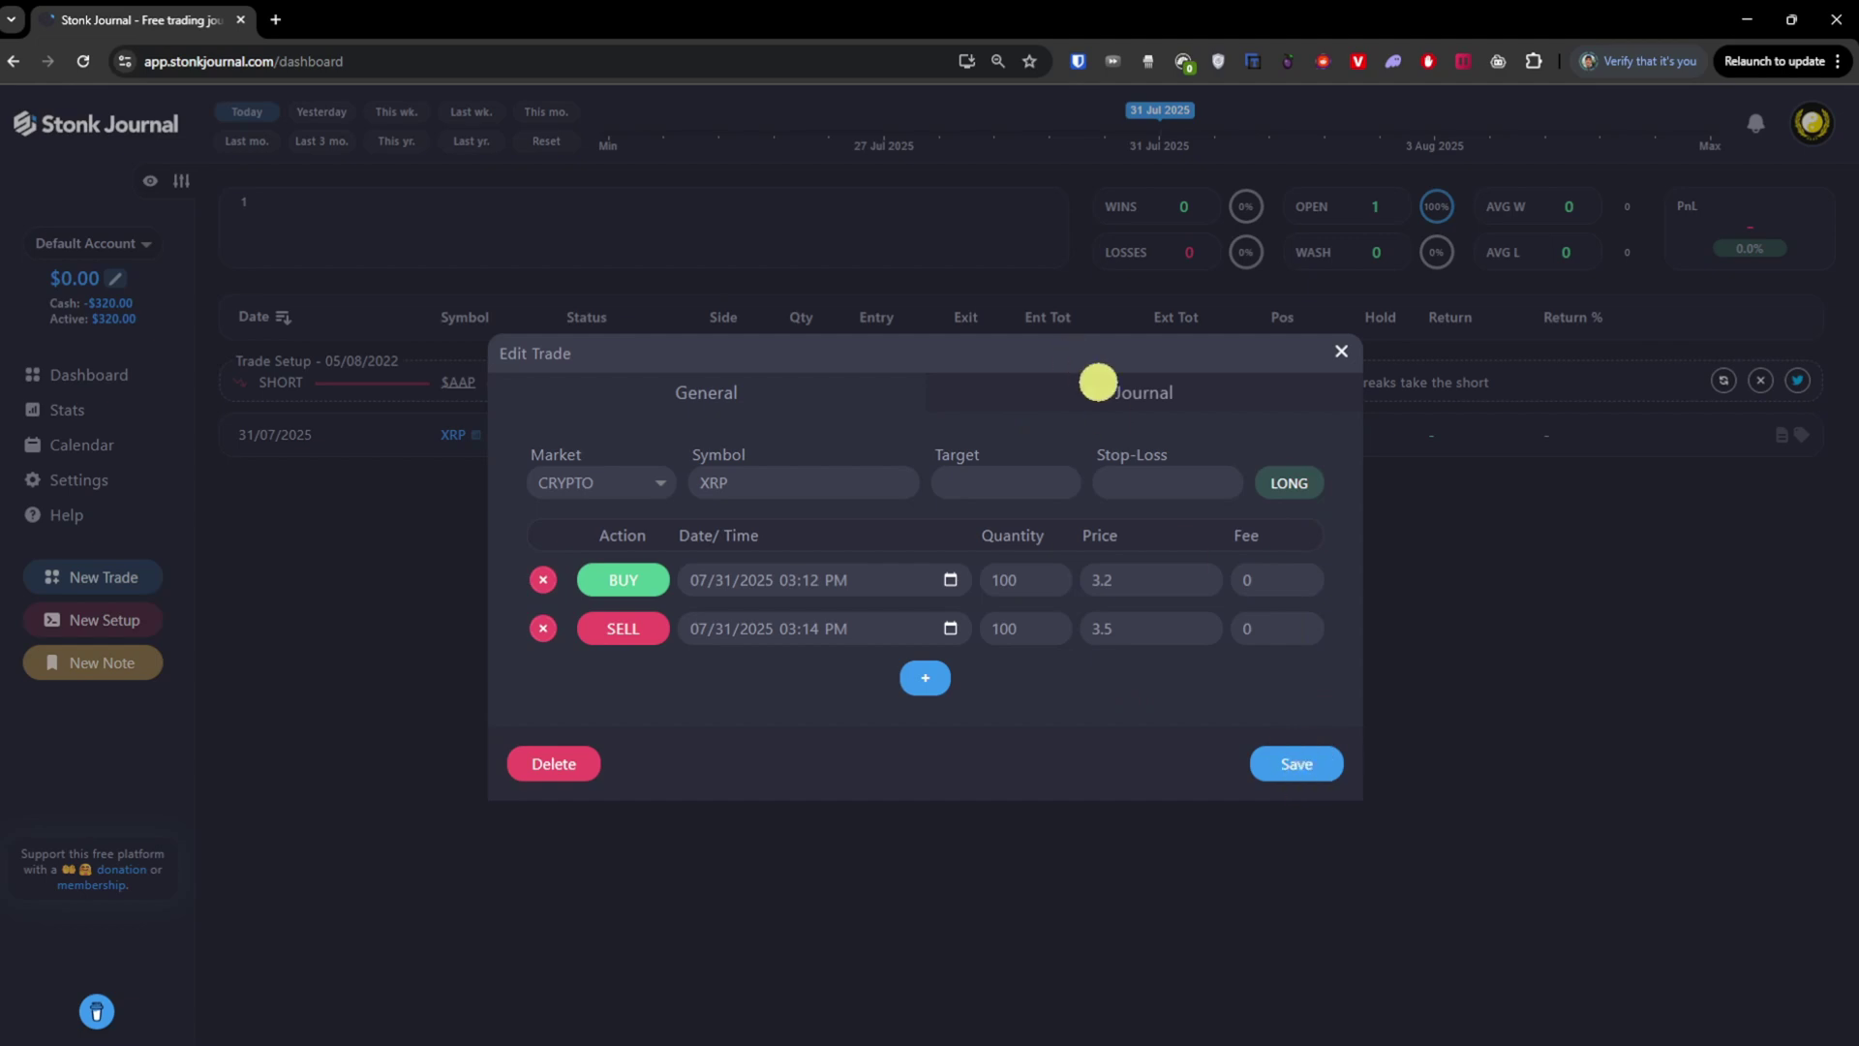
left_click(1104, 388)
left_click(729, 617)
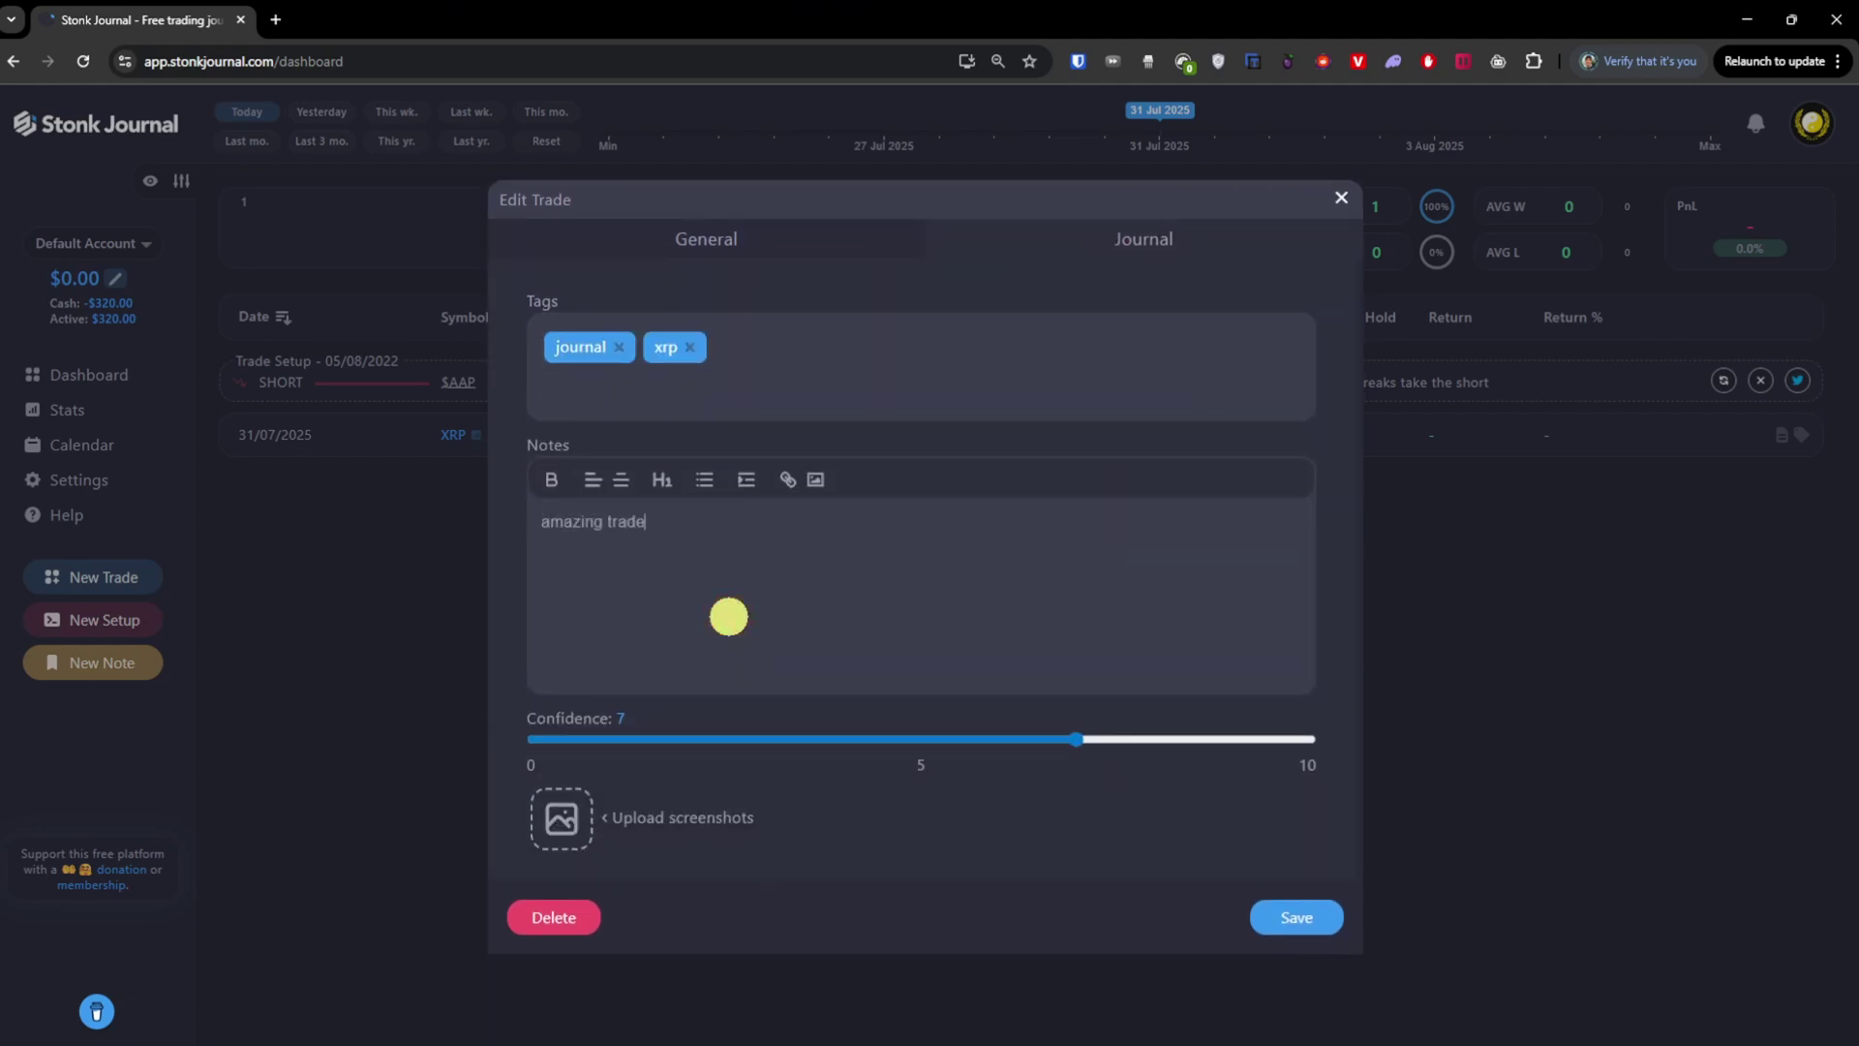
left_click(1302, 915)
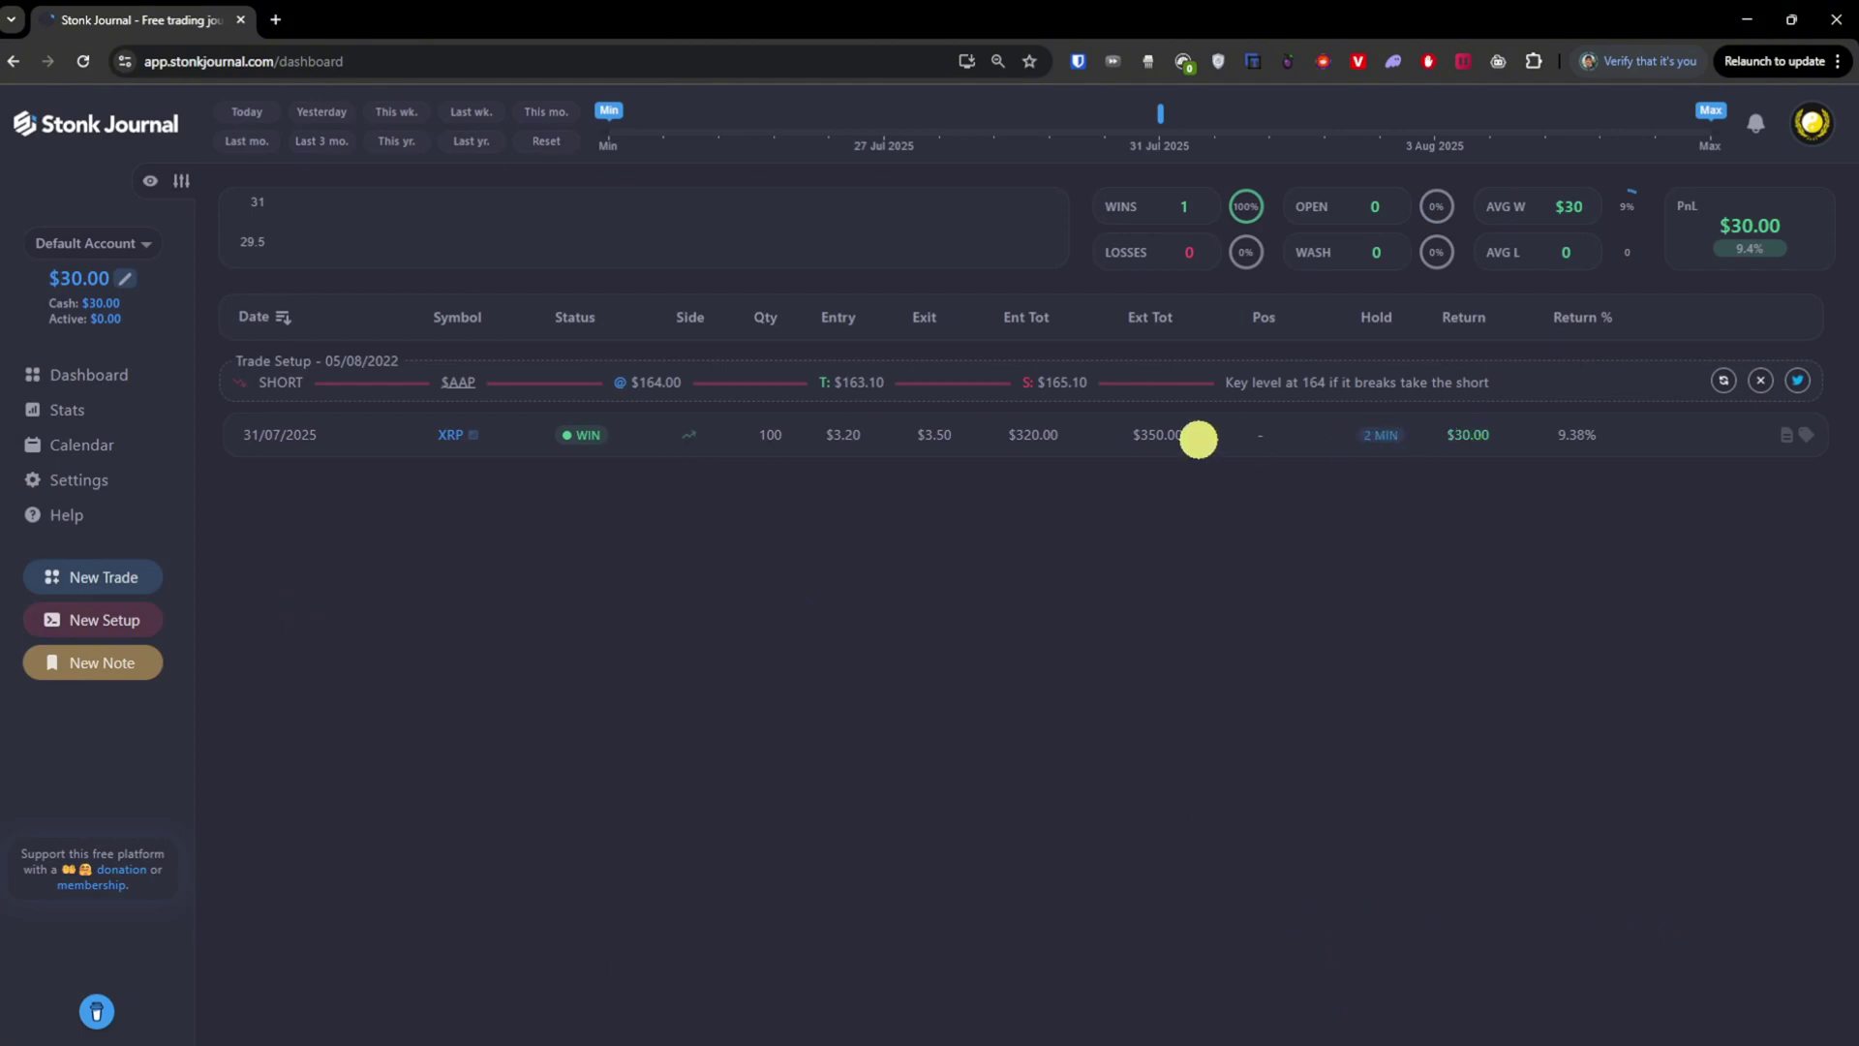
Review the closed XRP trade's timeline, notes and chart, then briefly view a blank new trade form
left_click(1198, 436)
scroll(930, 717, "down", 3)
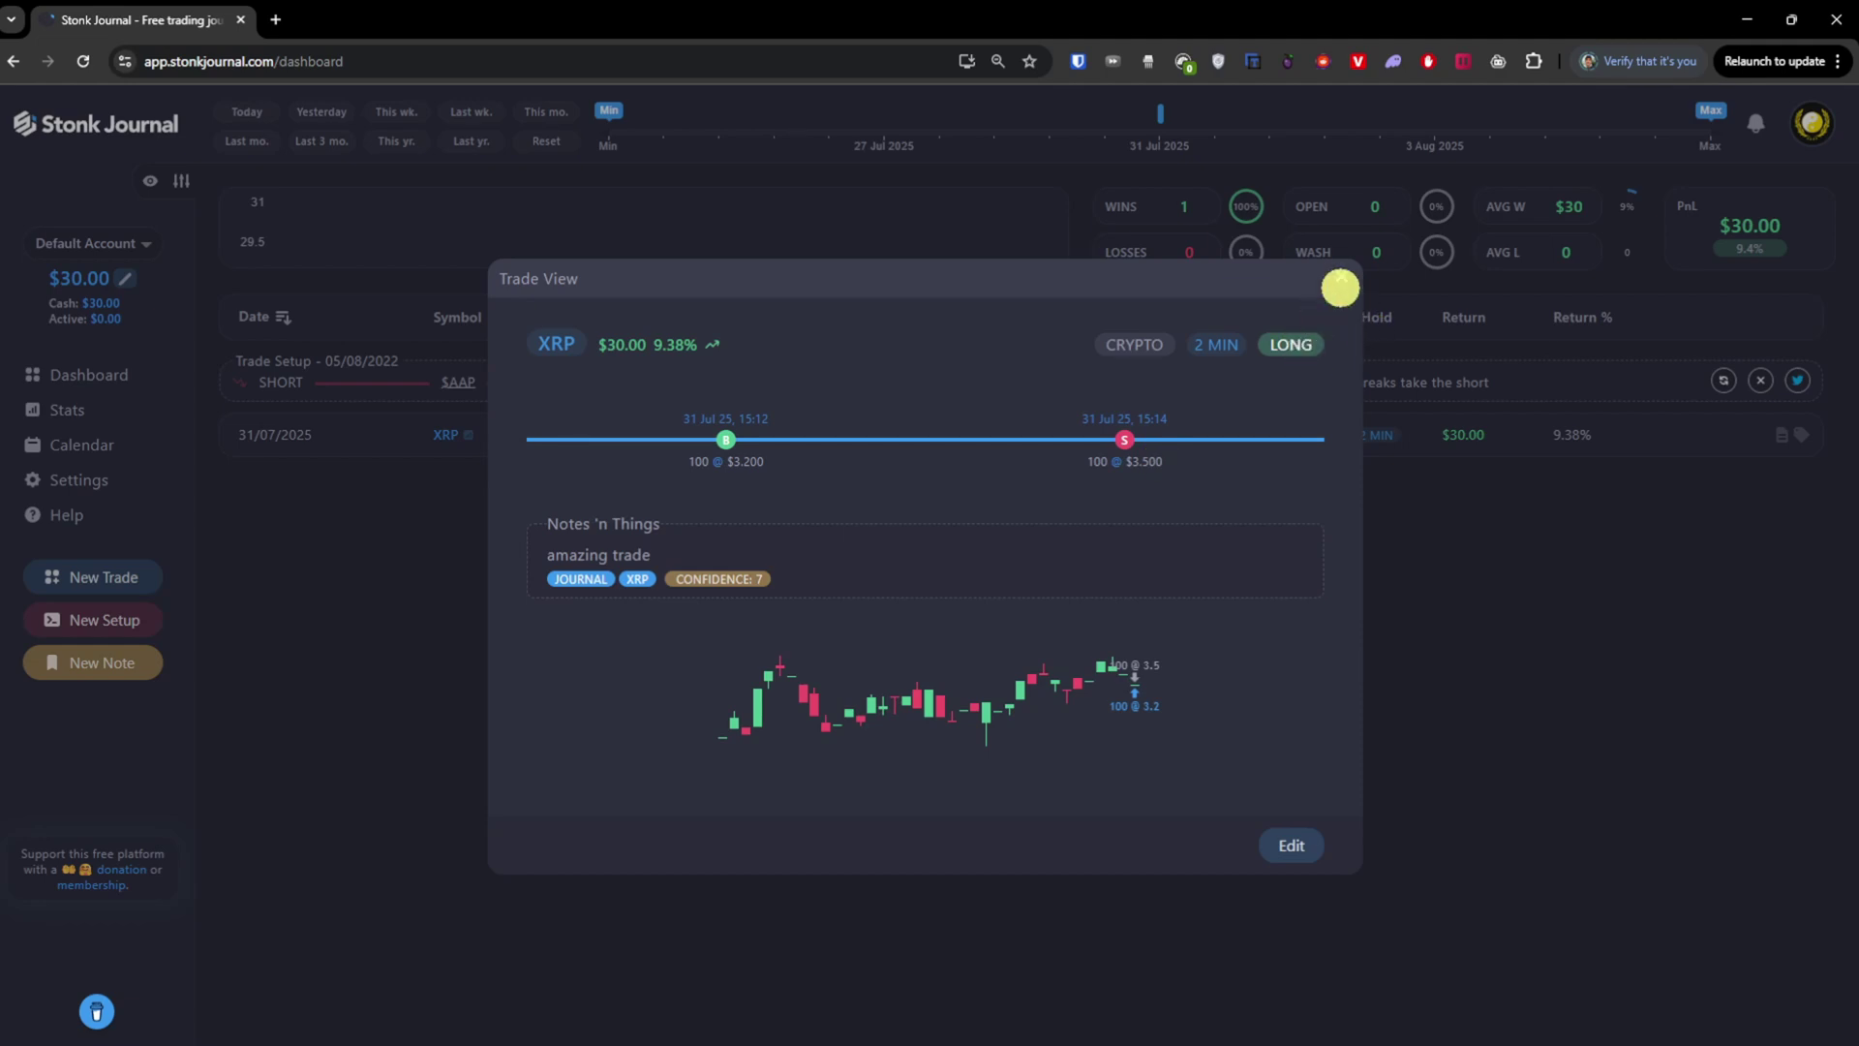
left_click(1341, 278)
left_click(142, 579)
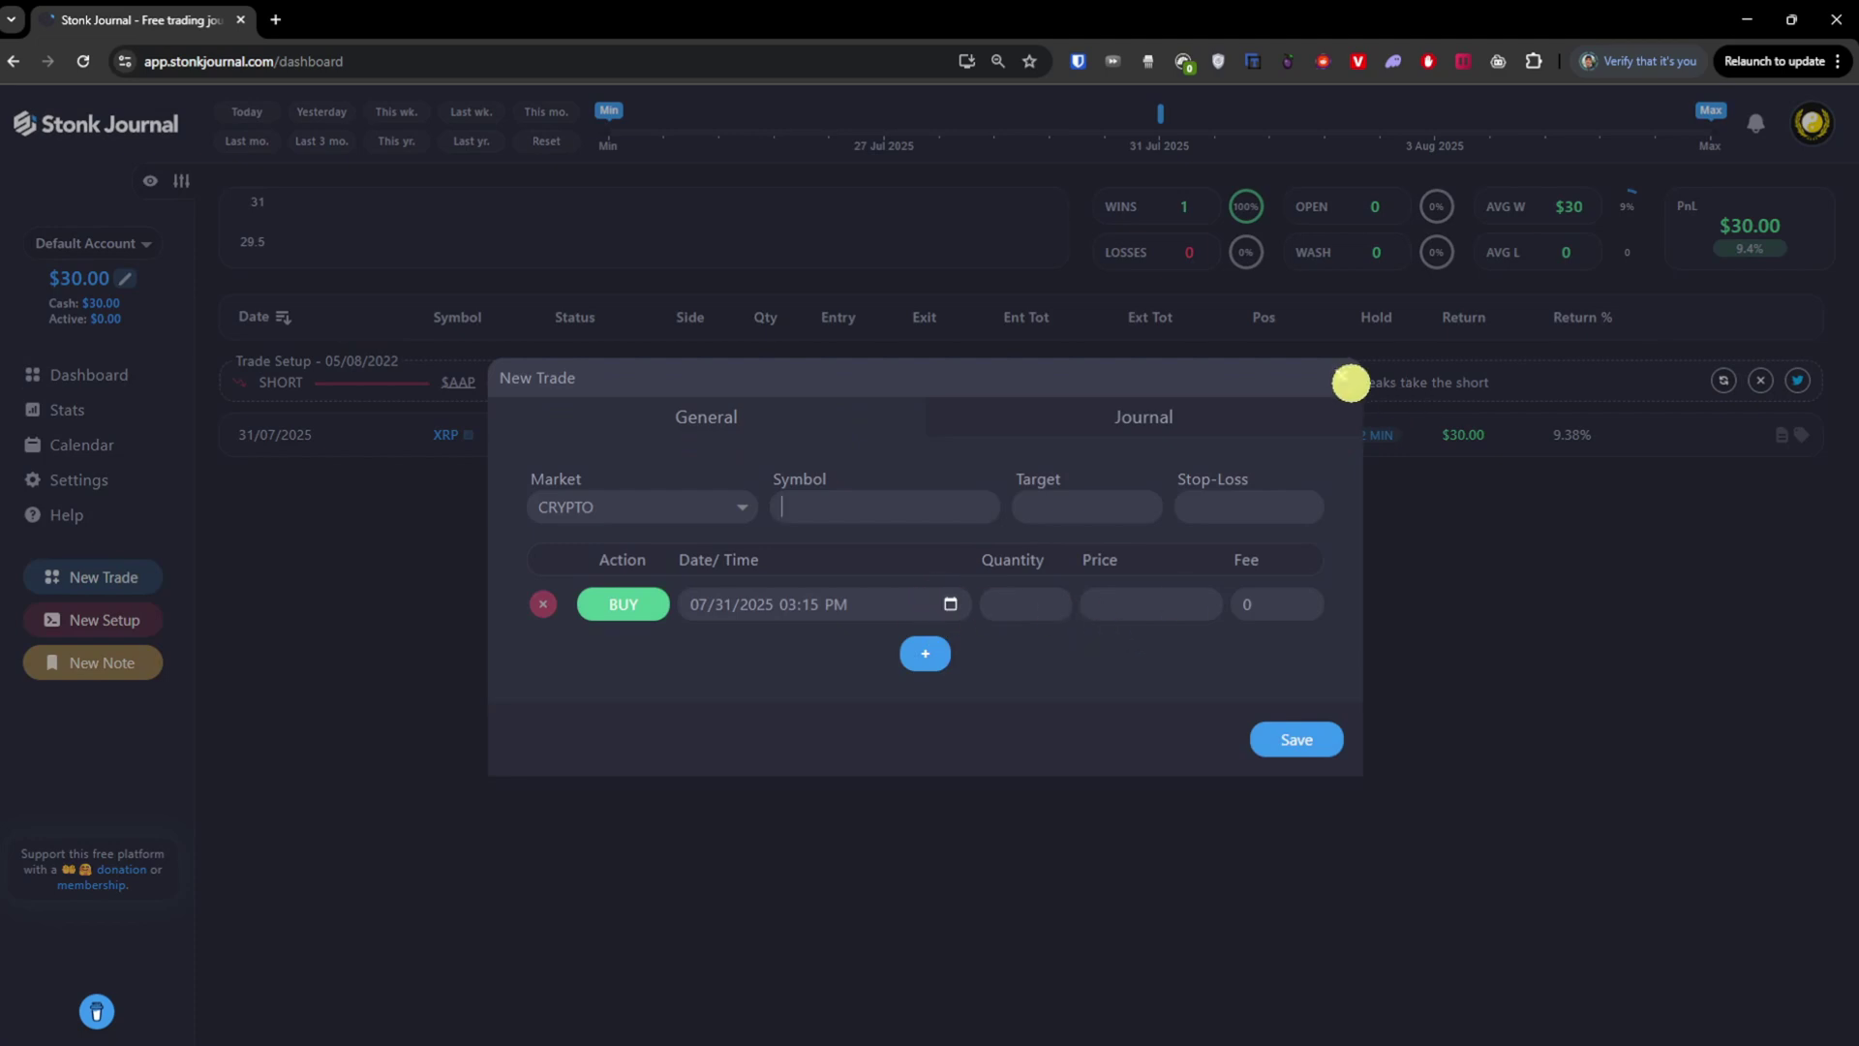
left_click(1351, 382)
View the trading statistics and compare them for the last 3 months, this month, yesterday and today
left_click(133, 375)
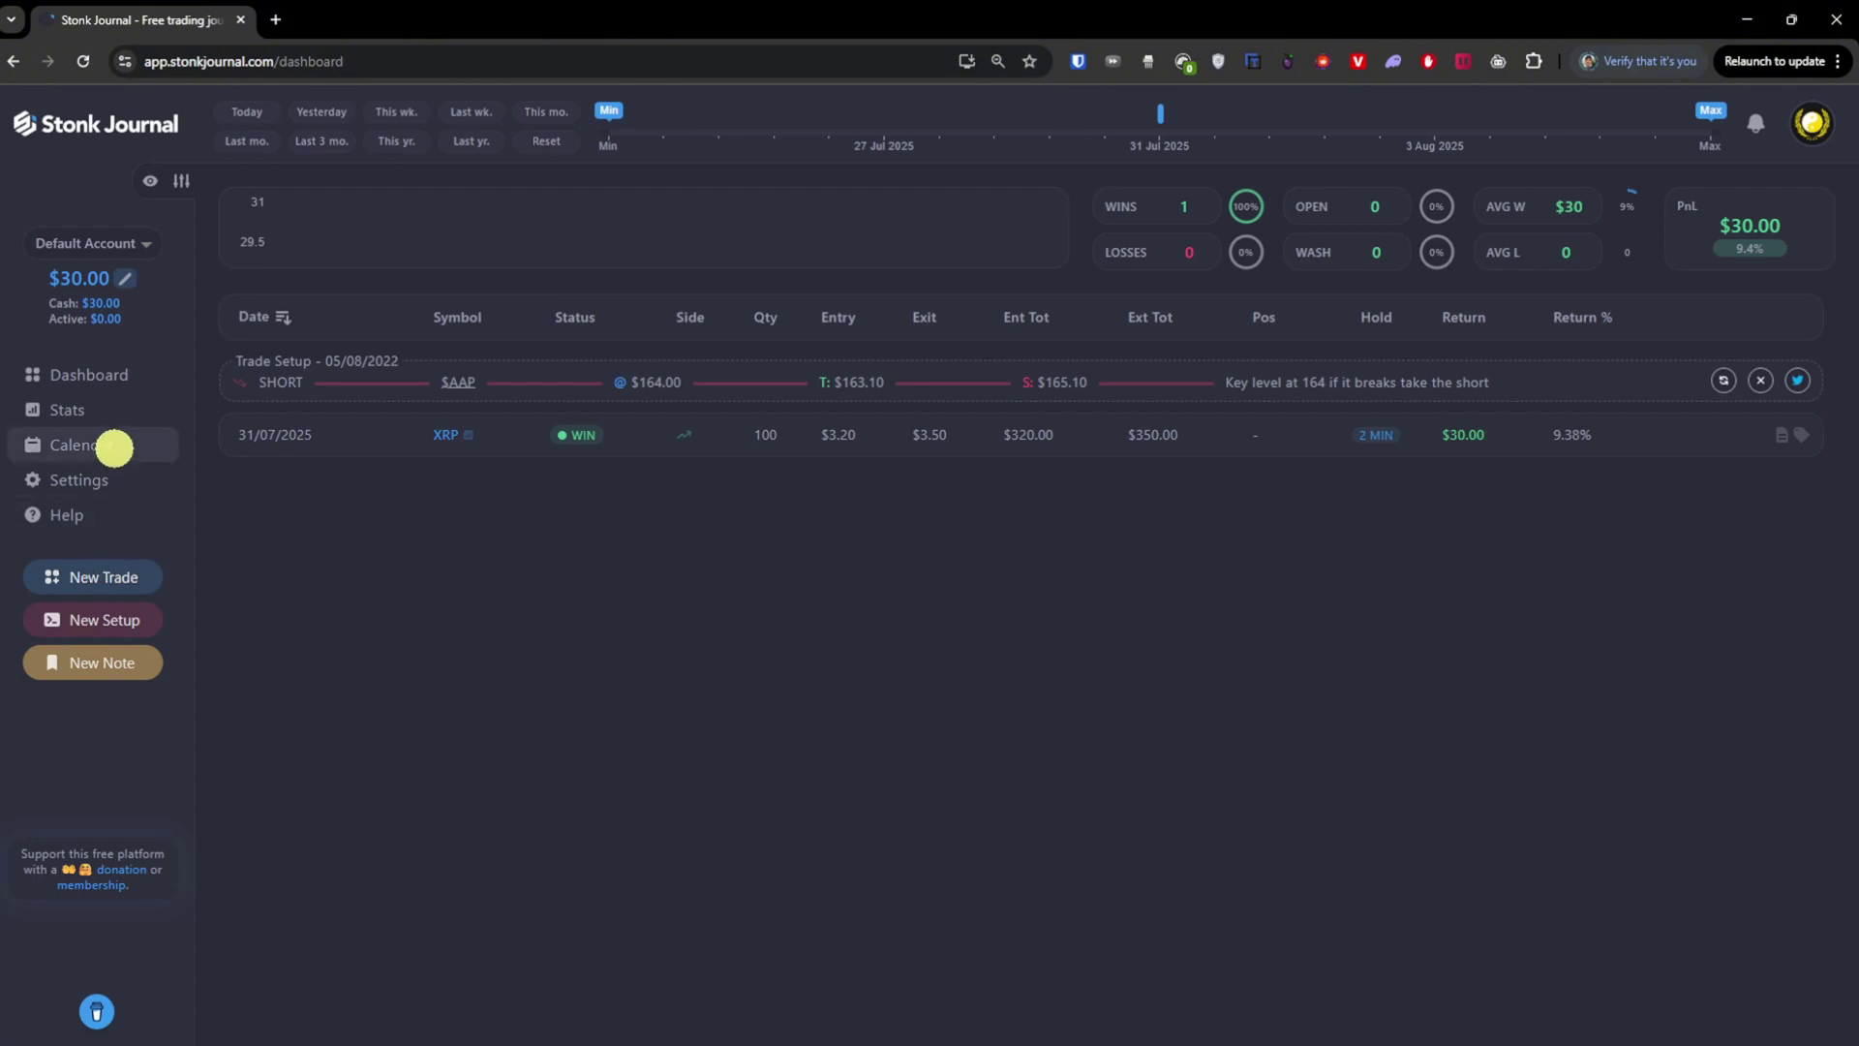
left_click(113, 445)
left_click(115, 415)
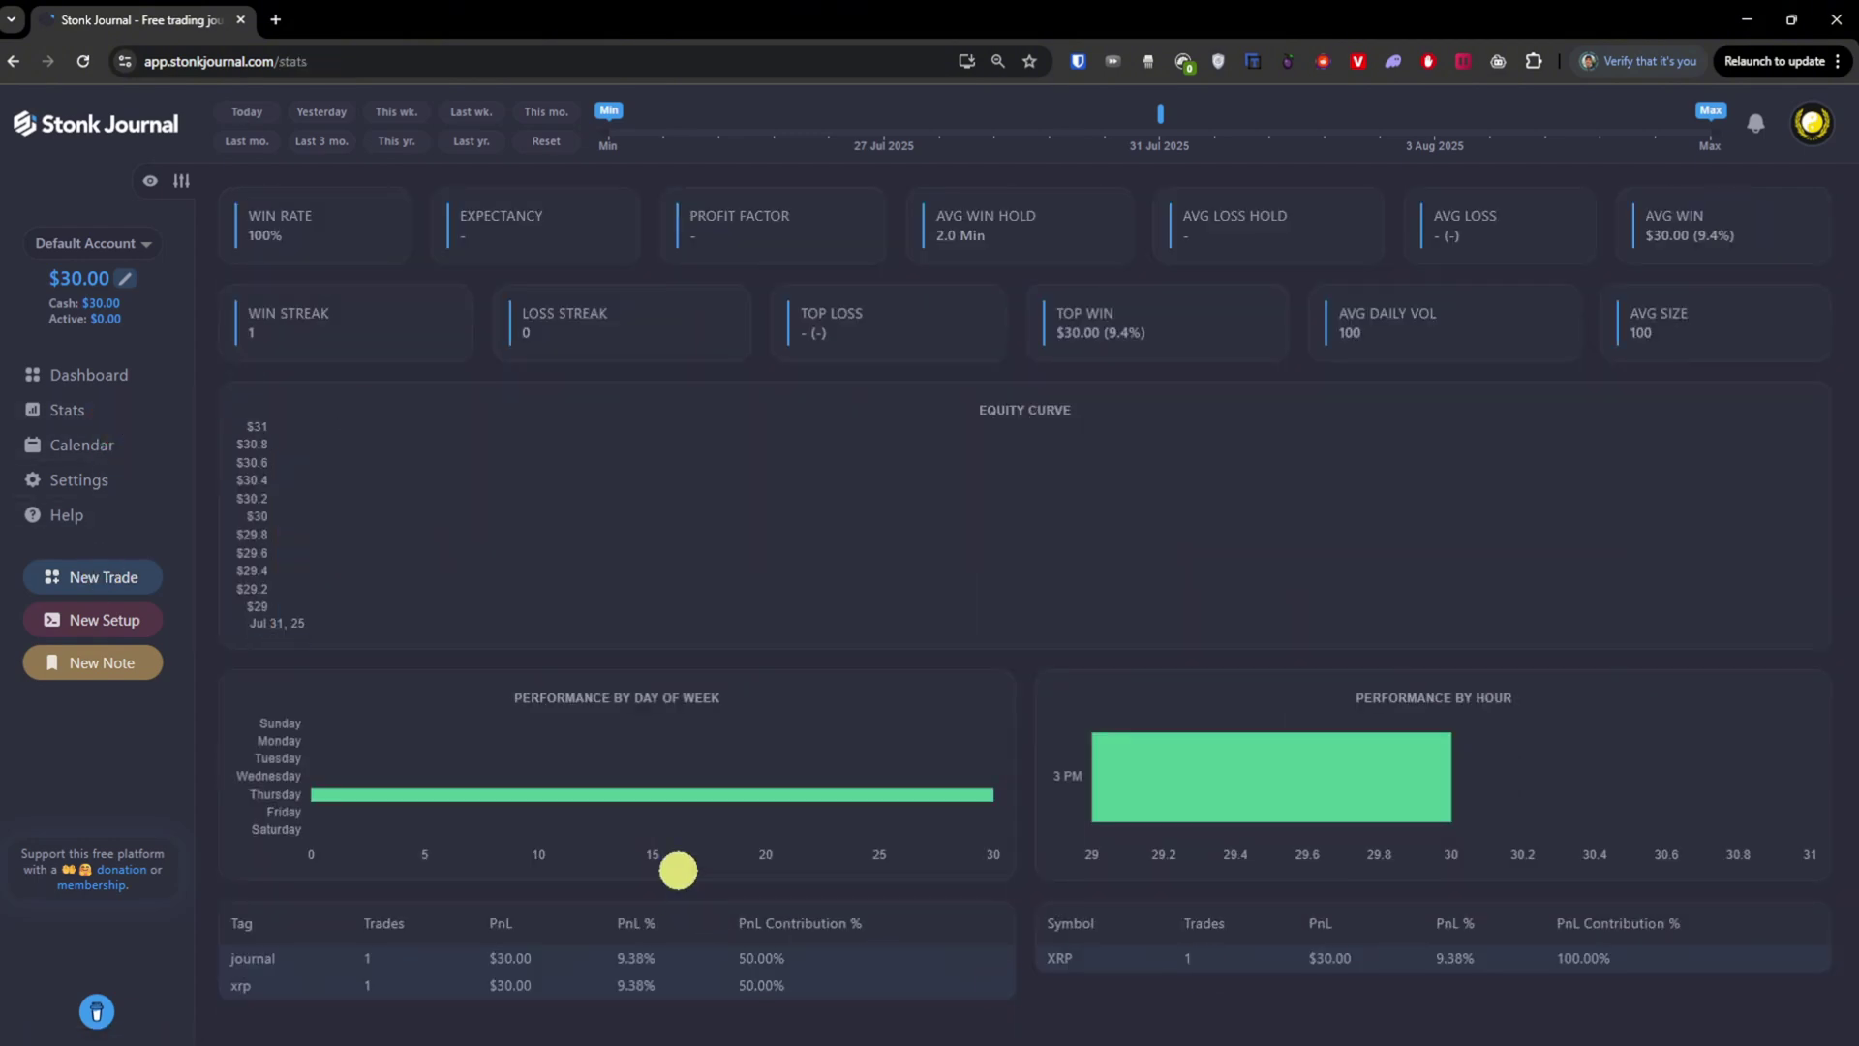
left_click(321, 140)
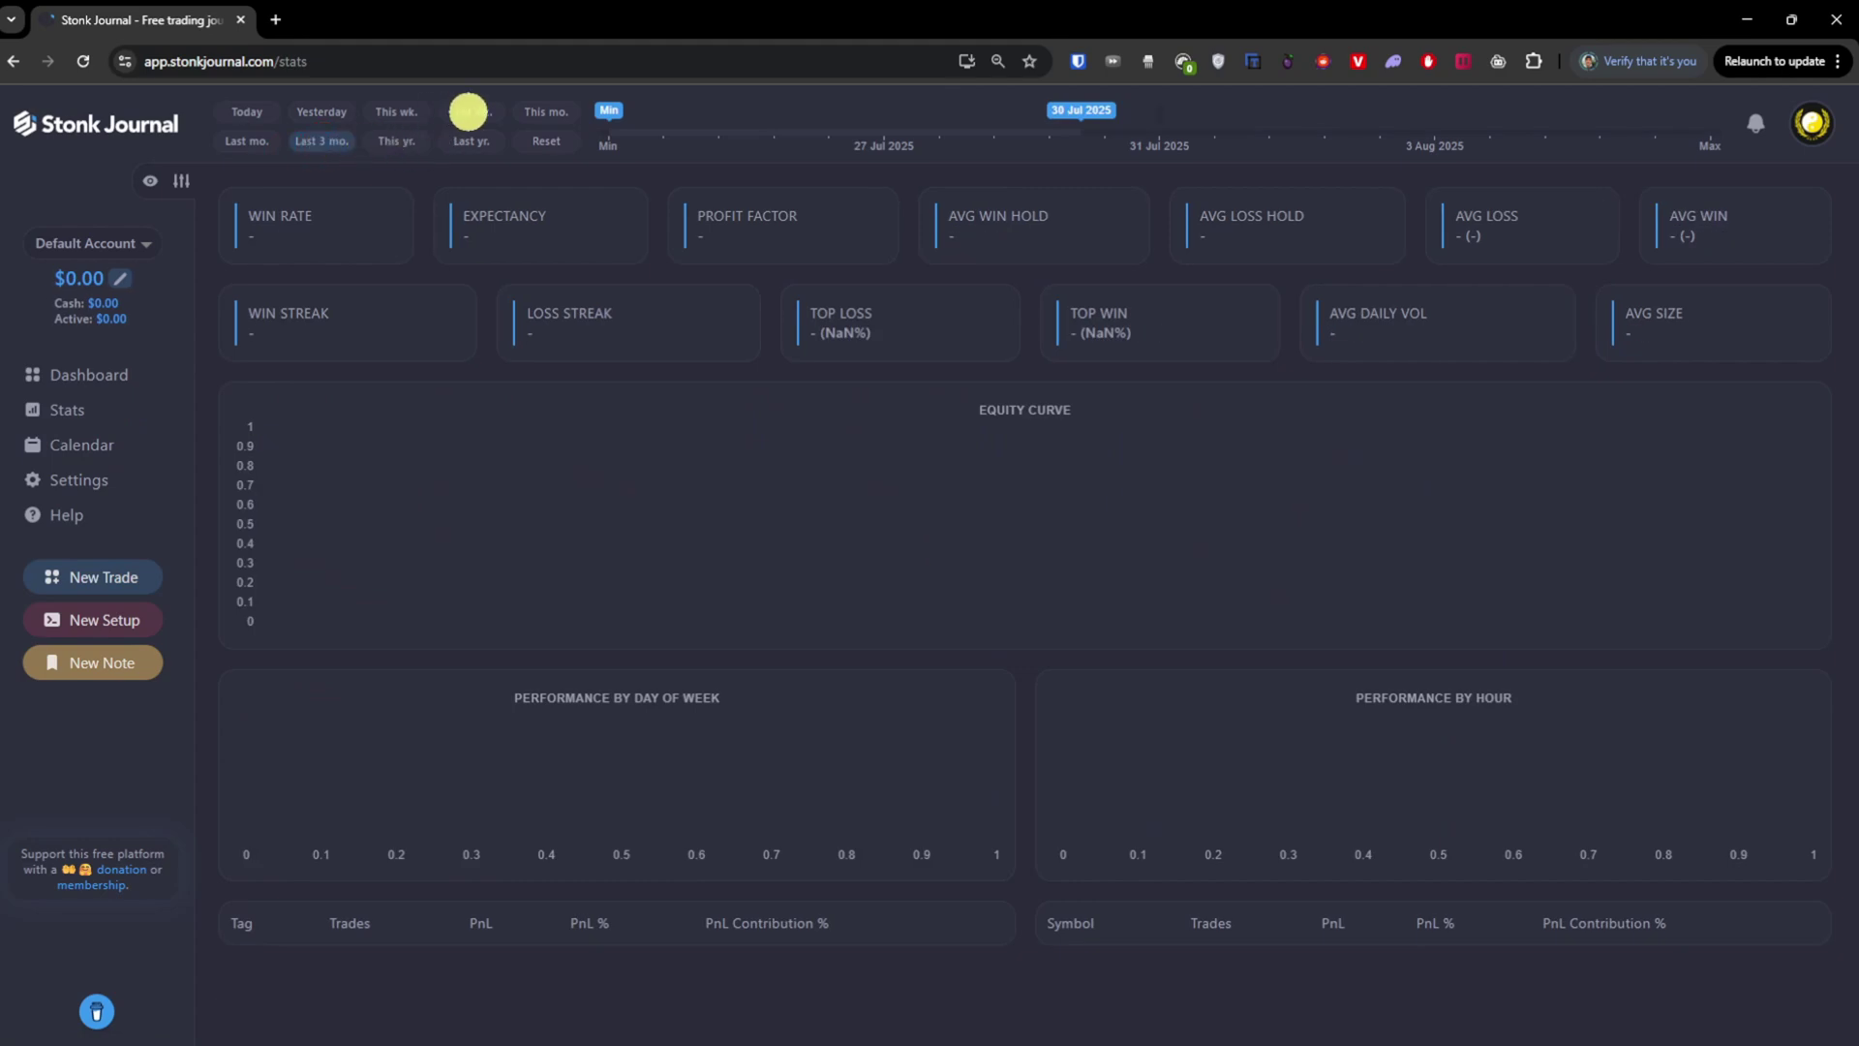
left_click(544, 111)
left_click(330, 112)
left_click(268, 115)
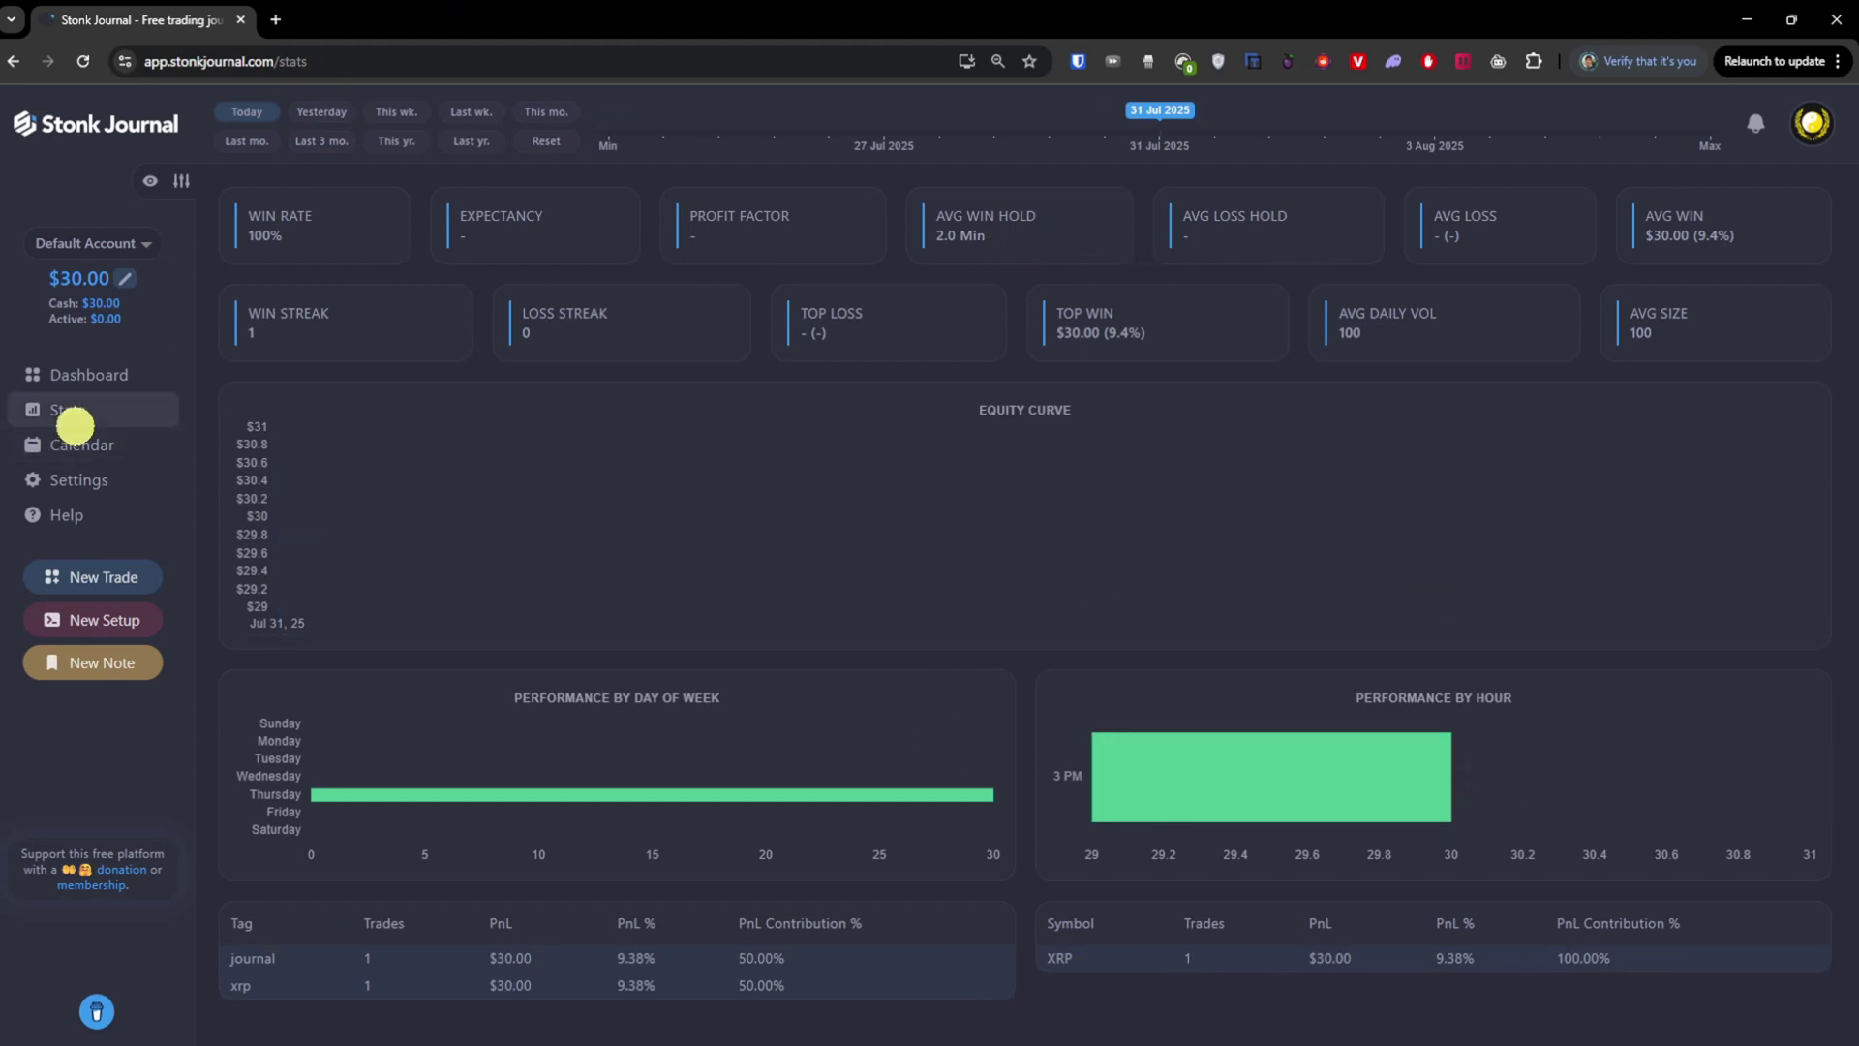
Look over the monthly trade calendar and the profile settings, then return to the dashboard
left_click(122, 428)
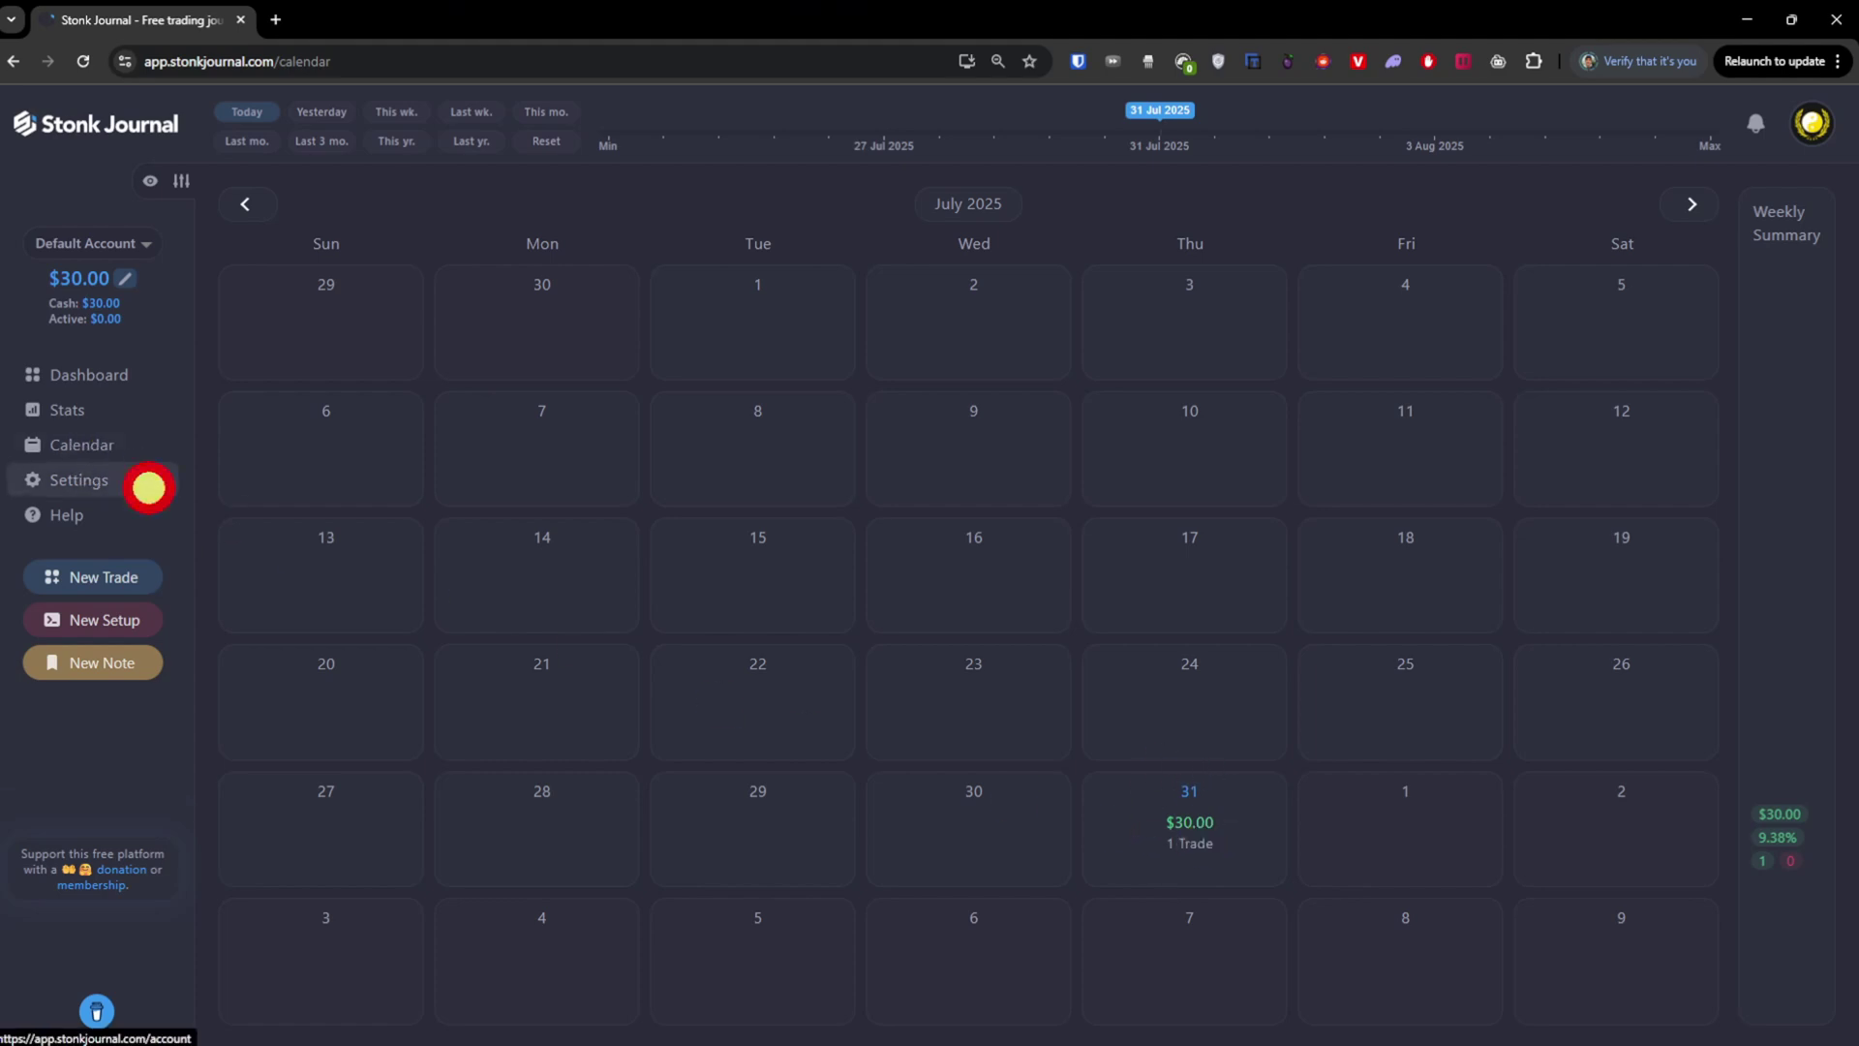
left_click(148, 488)
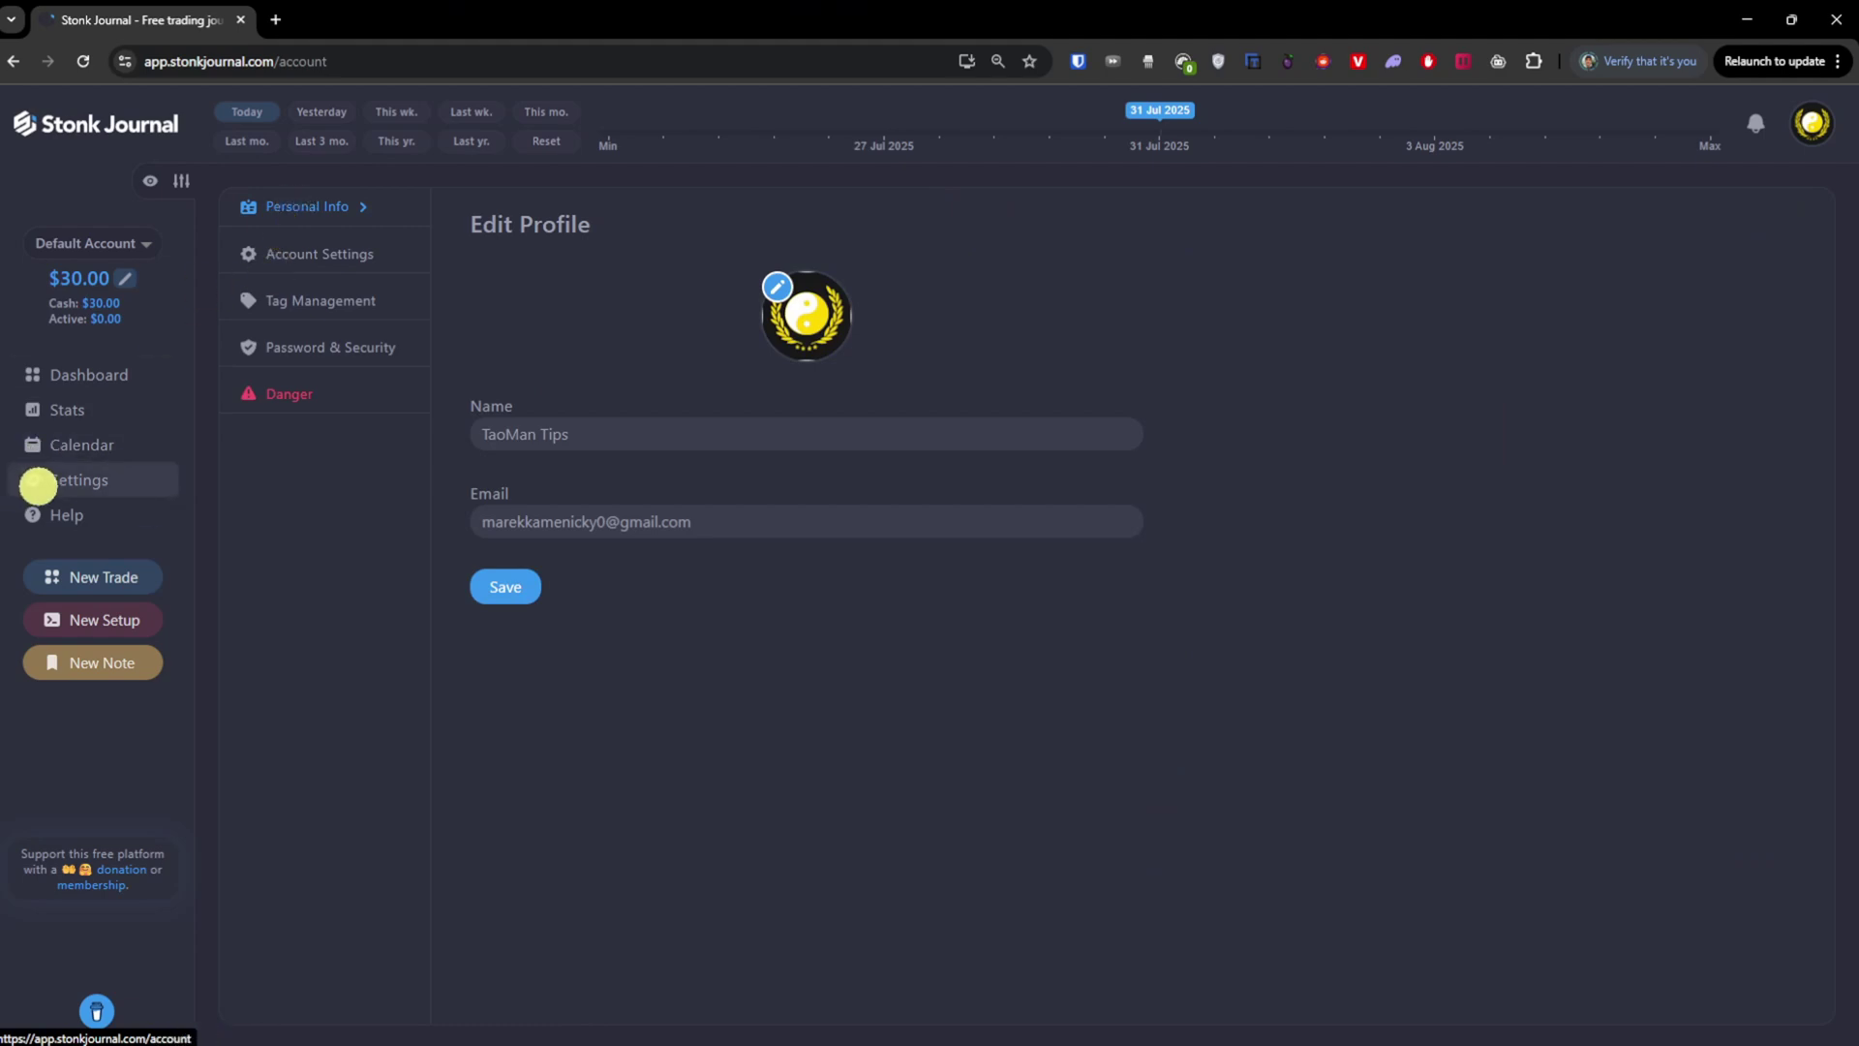
left_click(77, 375)
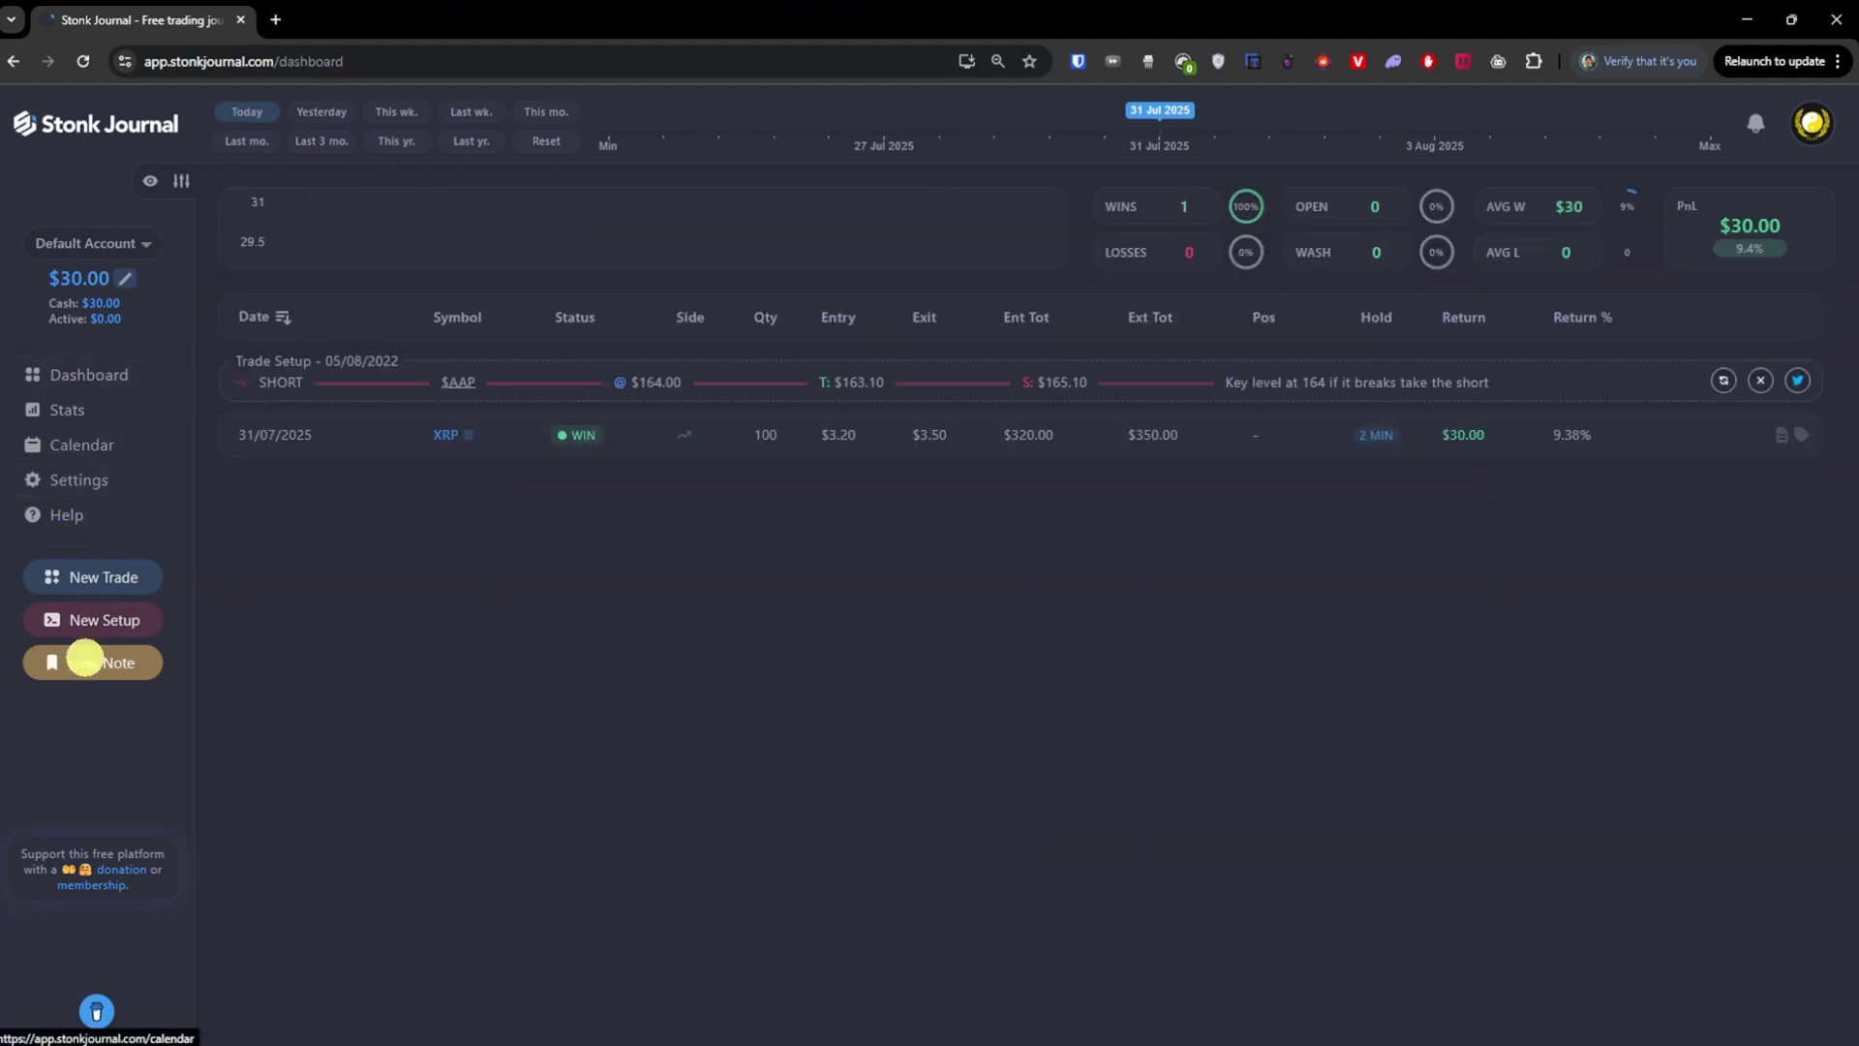
Start a new day note and try its mood options, ending on the unhappy face
left_click(82, 664)
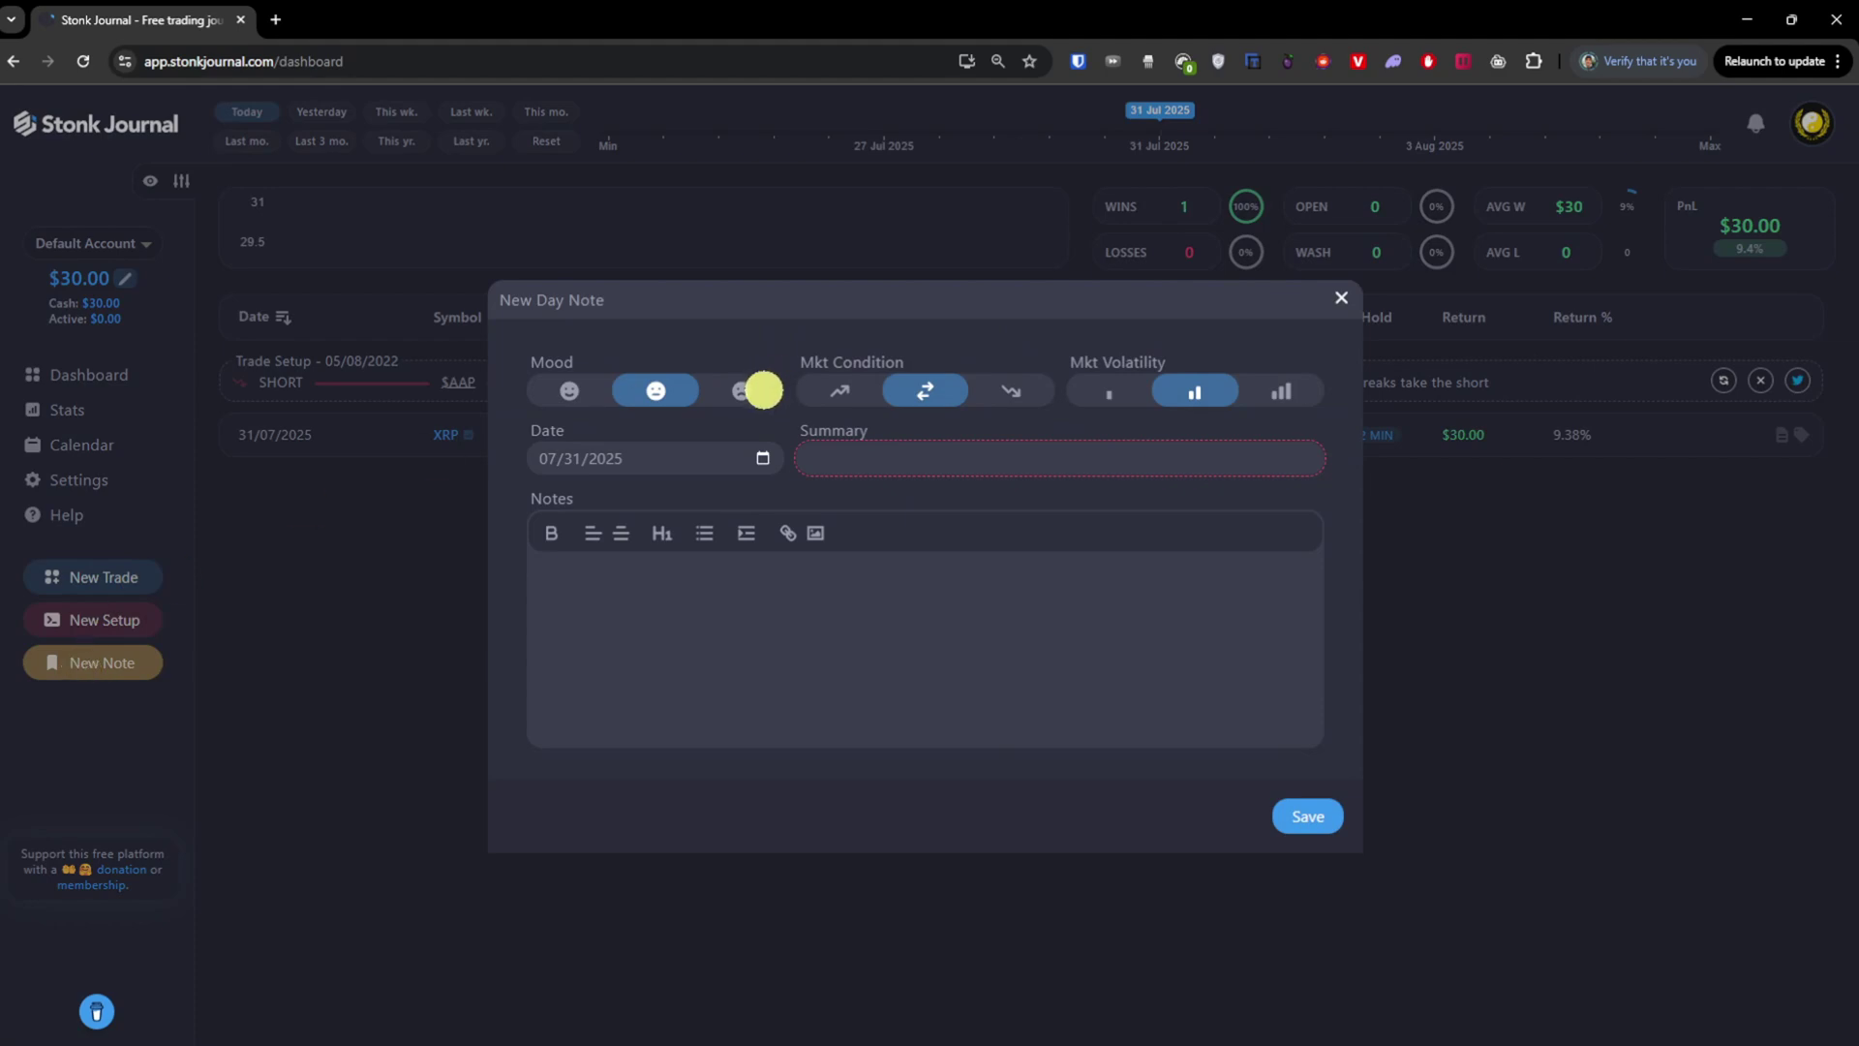
left_click(740, 391)
left_click(649, 392)
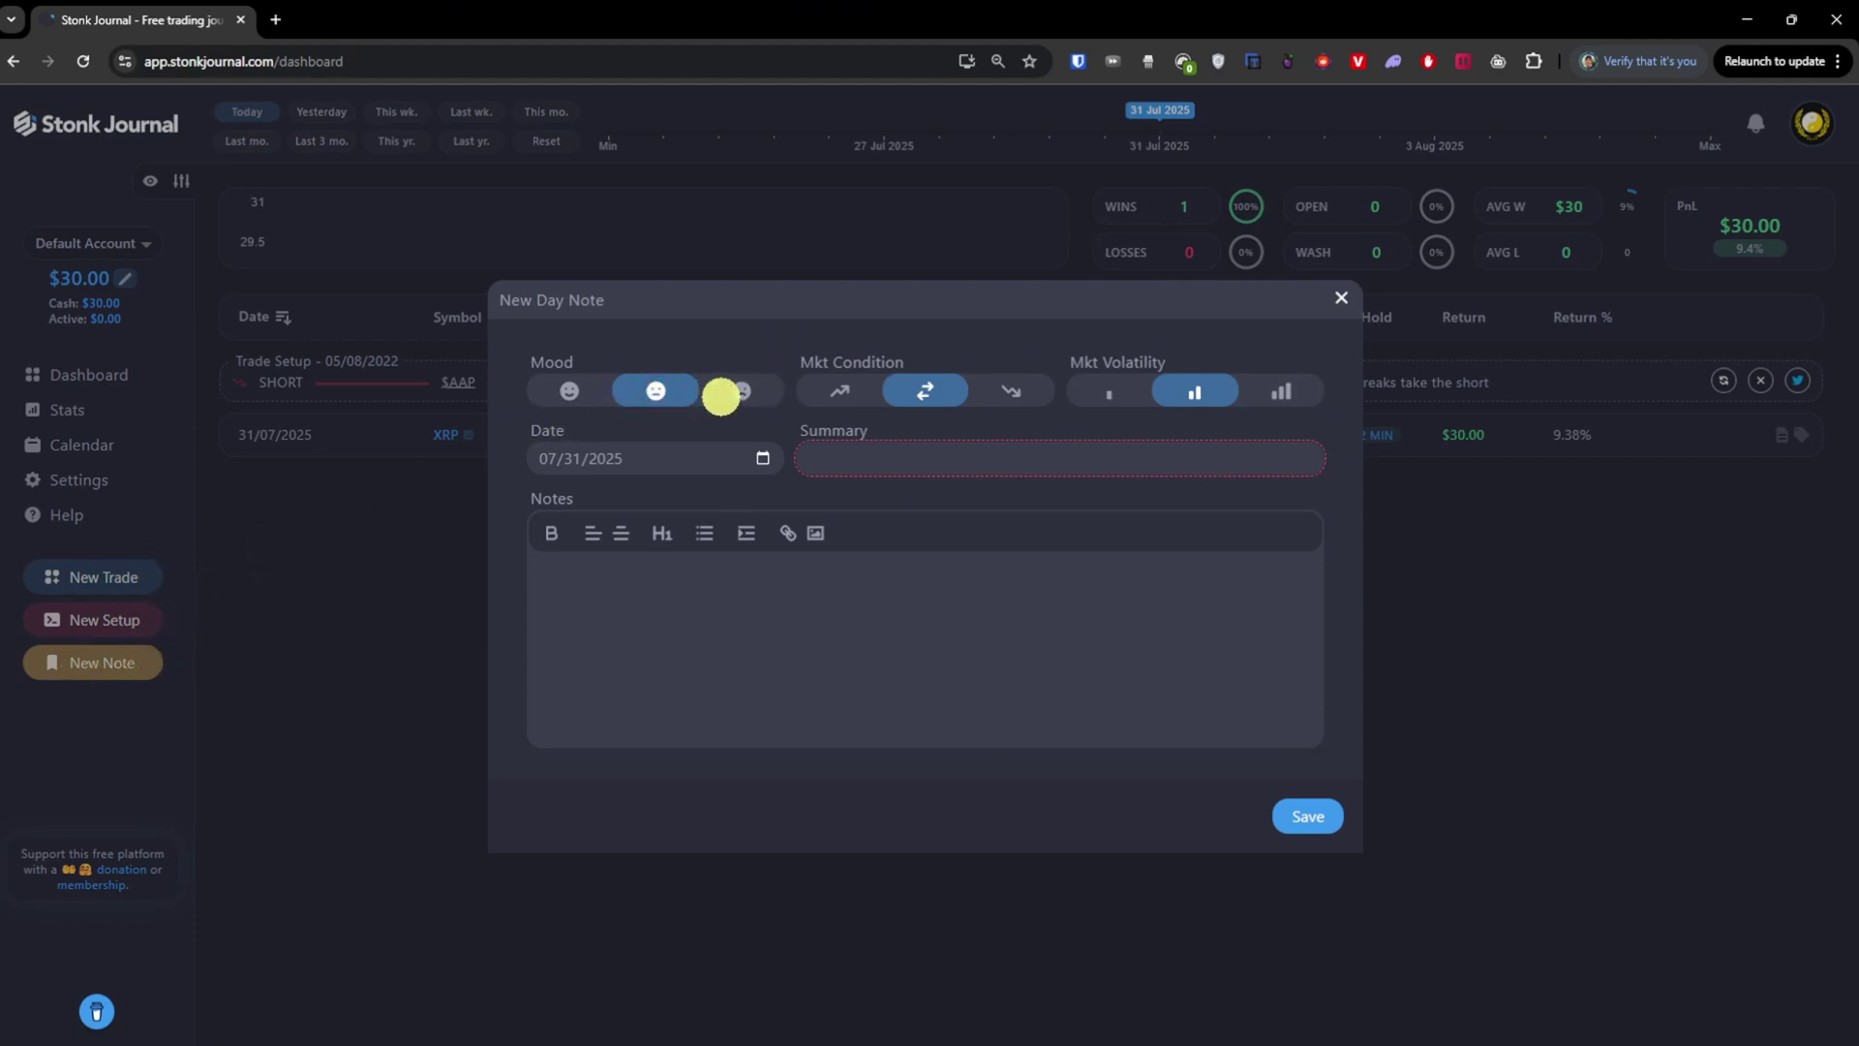
left_click(742, 393)
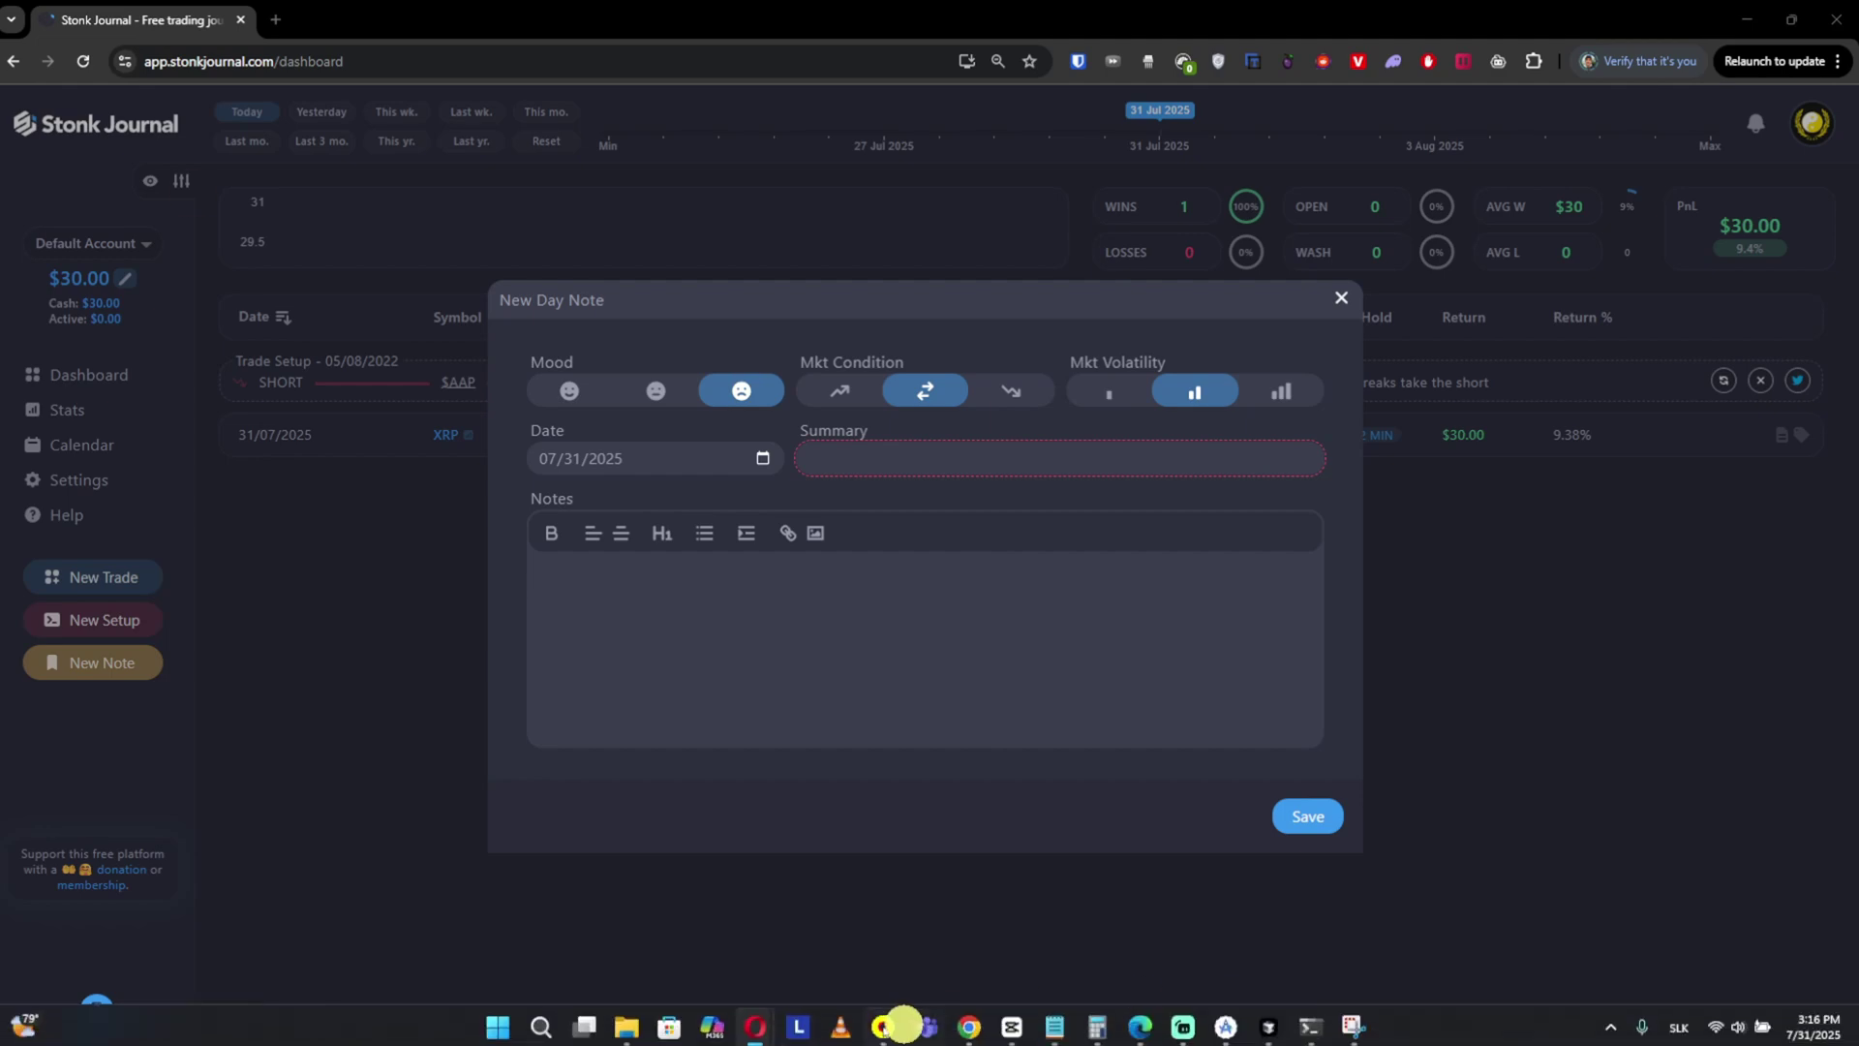
Switch to the Base44 window, view Bonk Journal's session start questions and return to Stonk Journal
mouse_move(757, 1030)
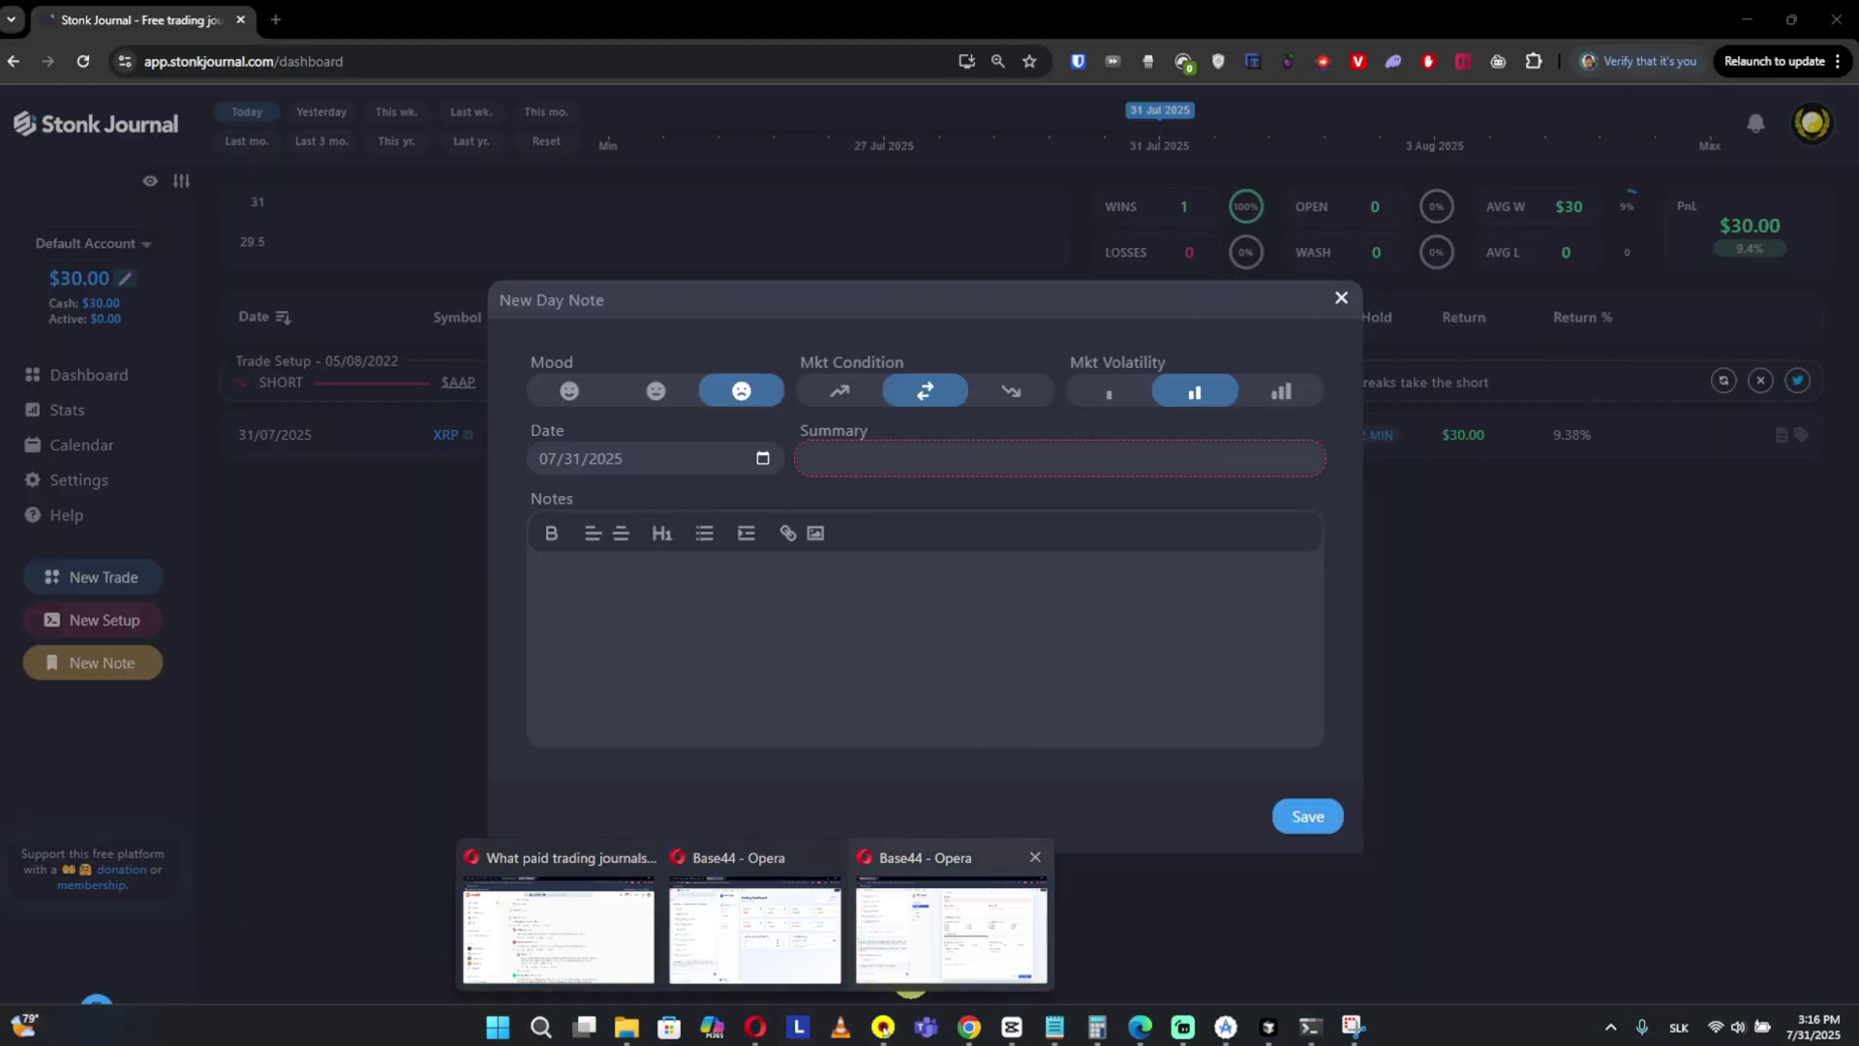
left_click(951, 928)
left_click(618, 259)
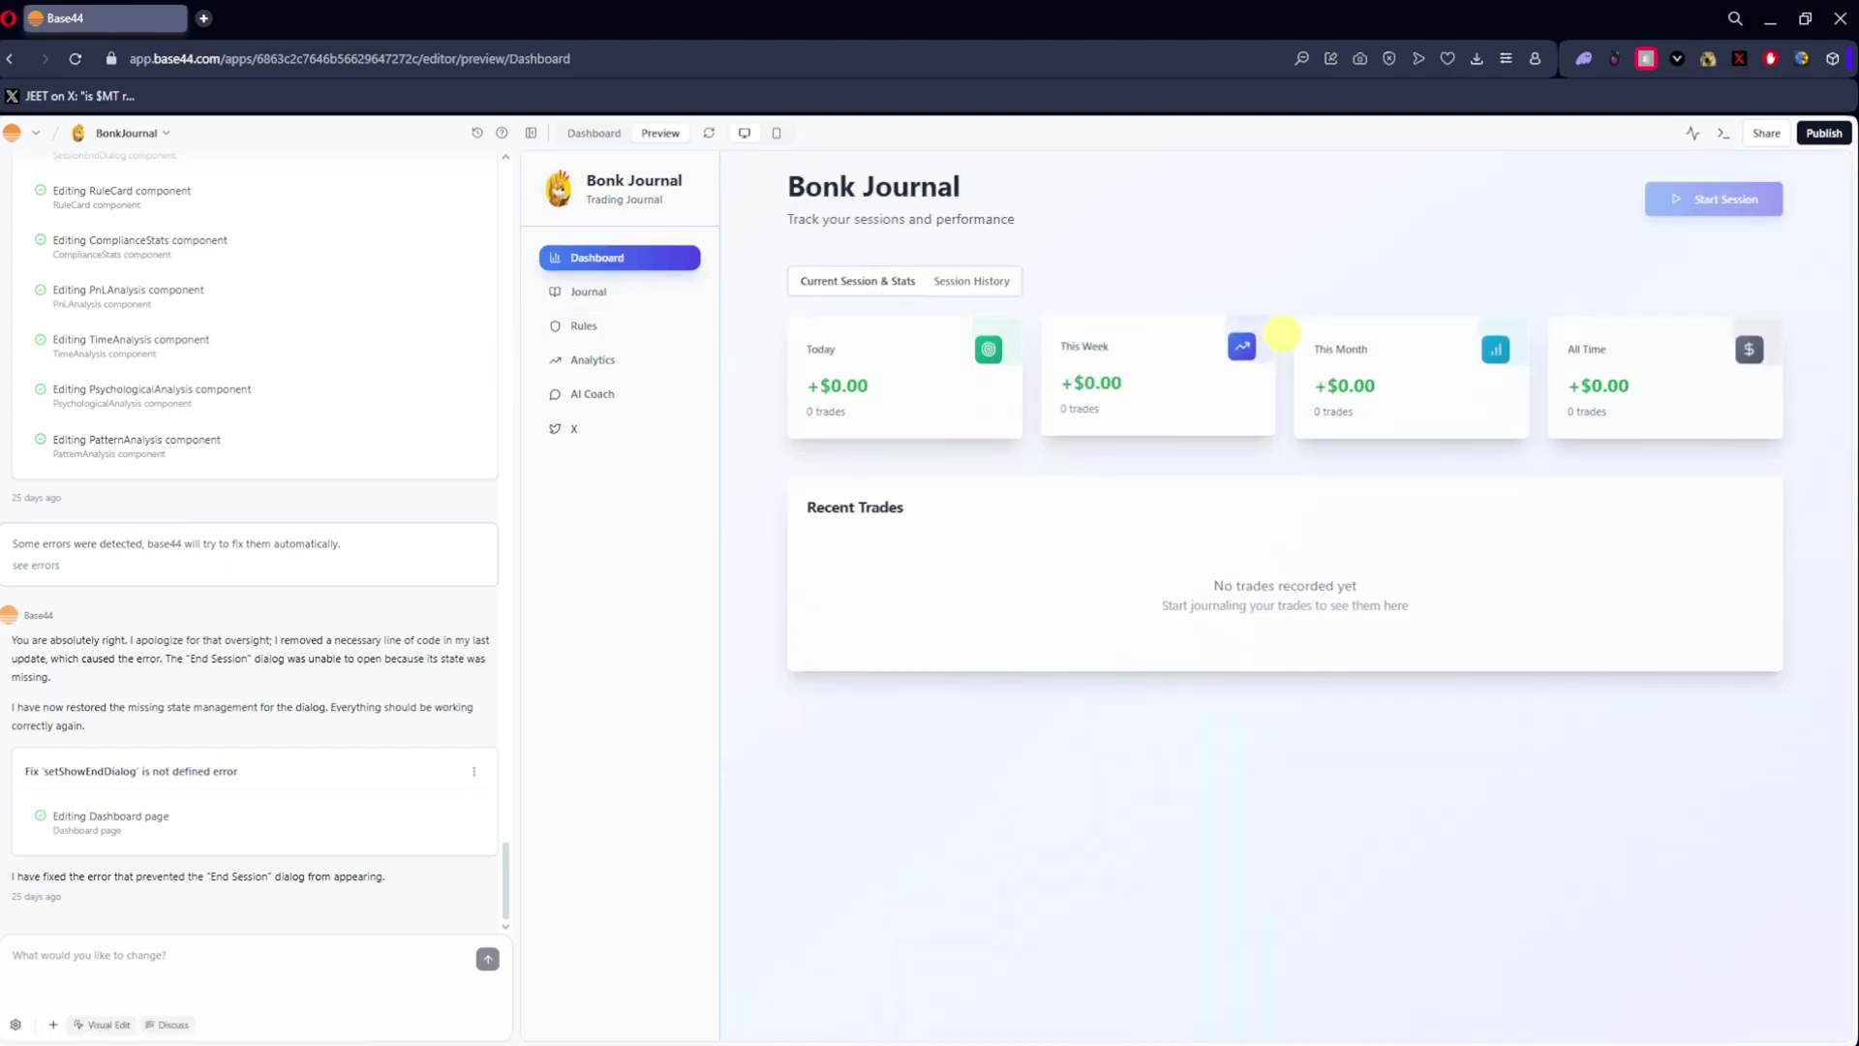
left_click(1704, 197)
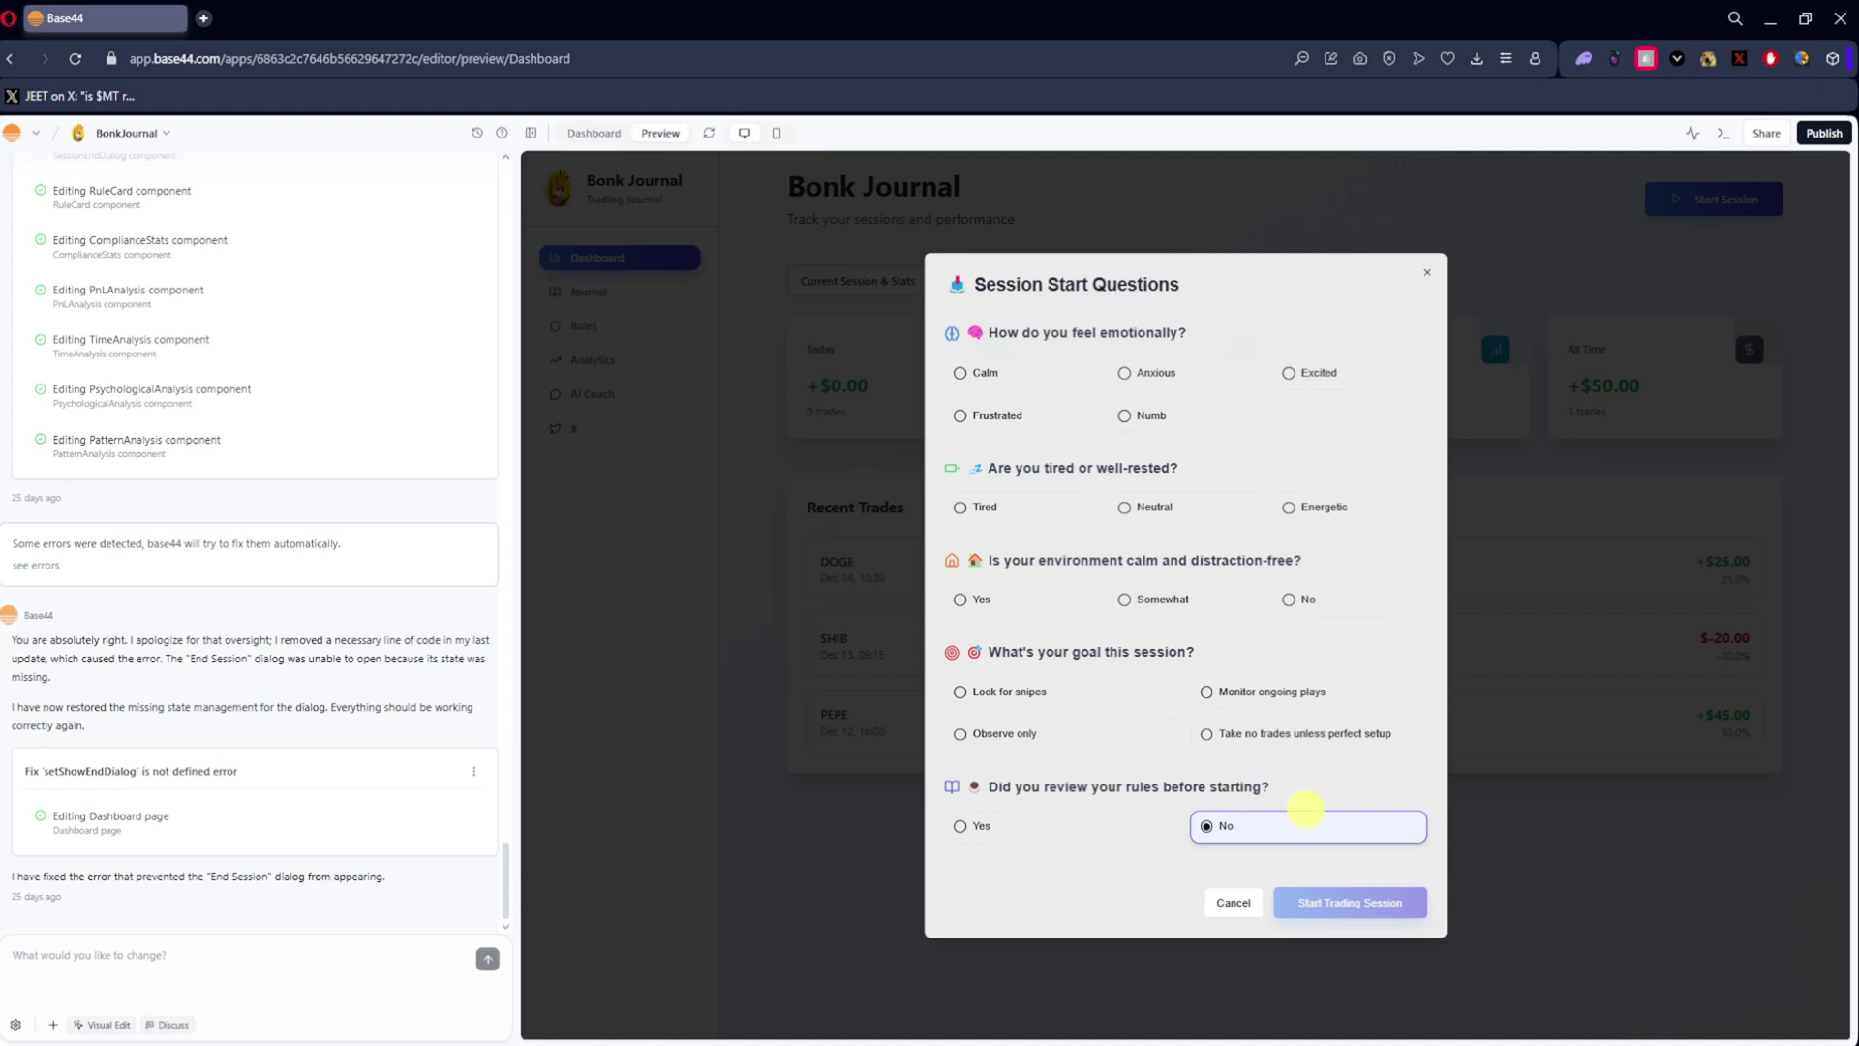
left_click(1426, 271)
left_click(1768, 18)
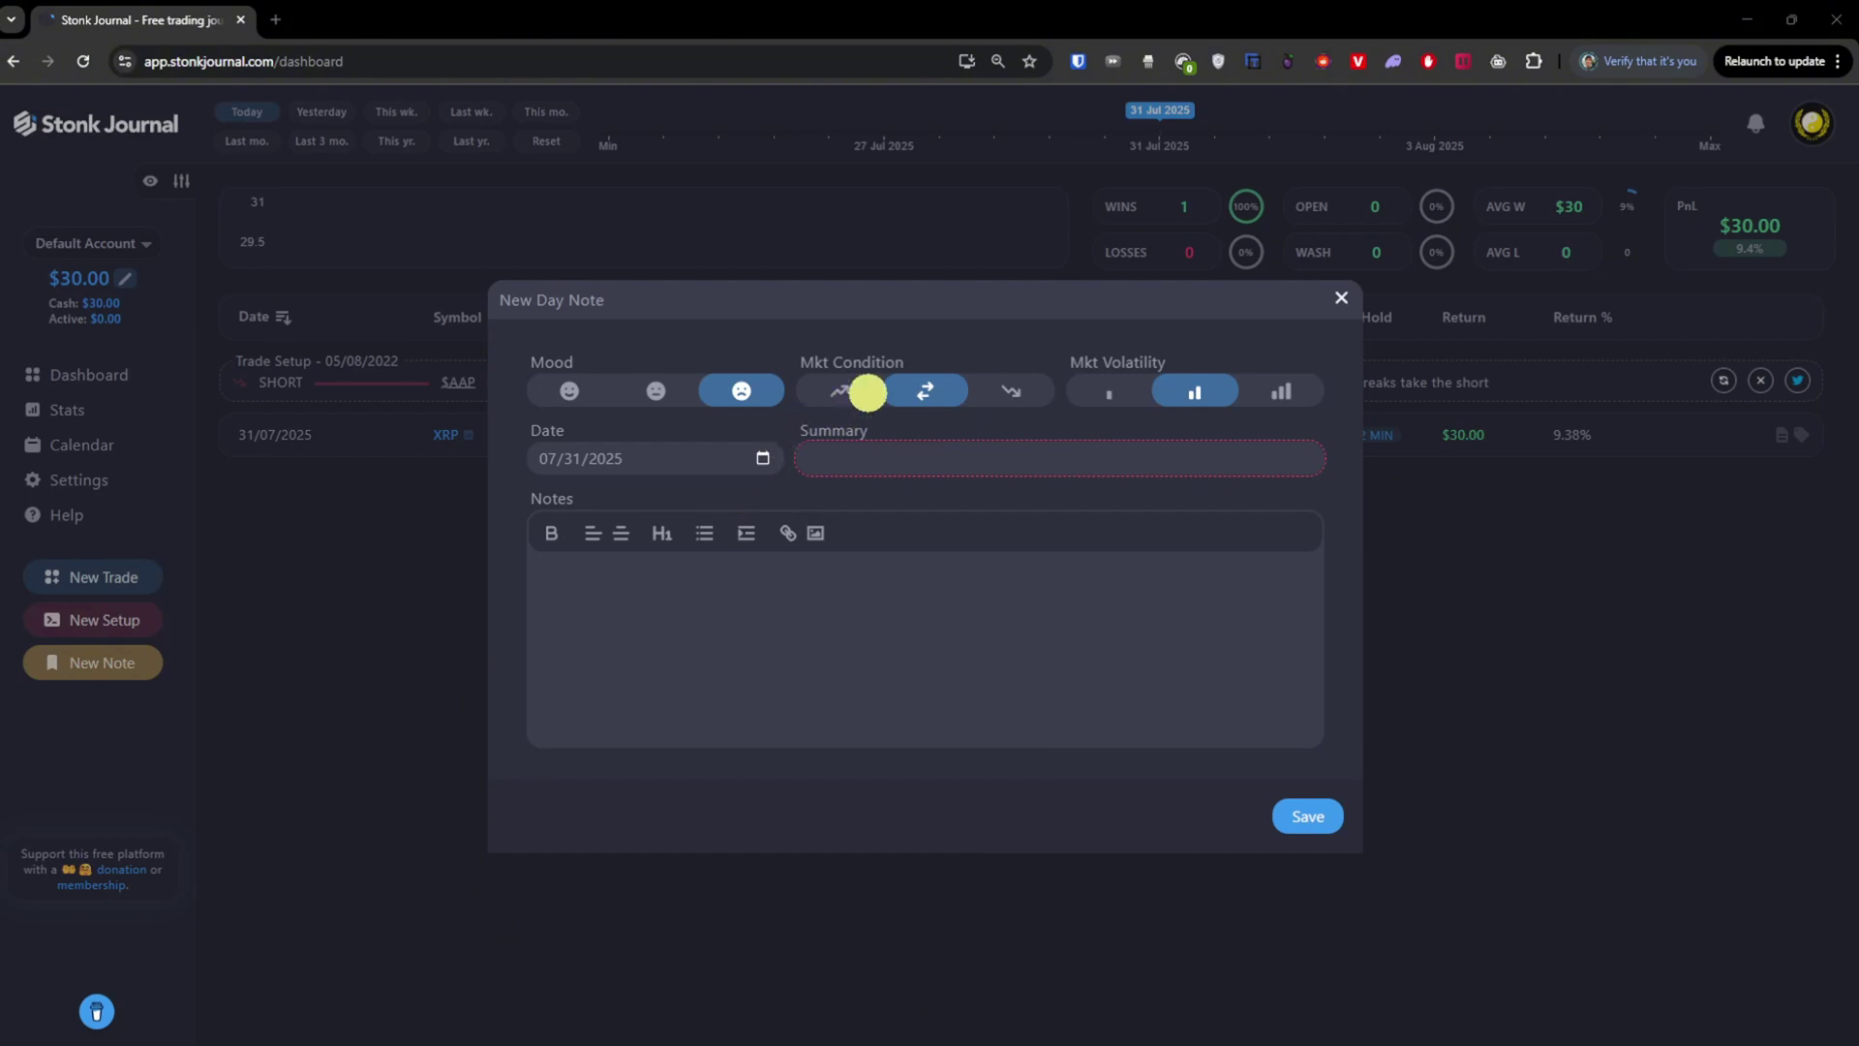
Try the rising and sideways market conditions and the happy mood in the day note, then close it without saving
left_click(842, 392)
left_click(918, 392)
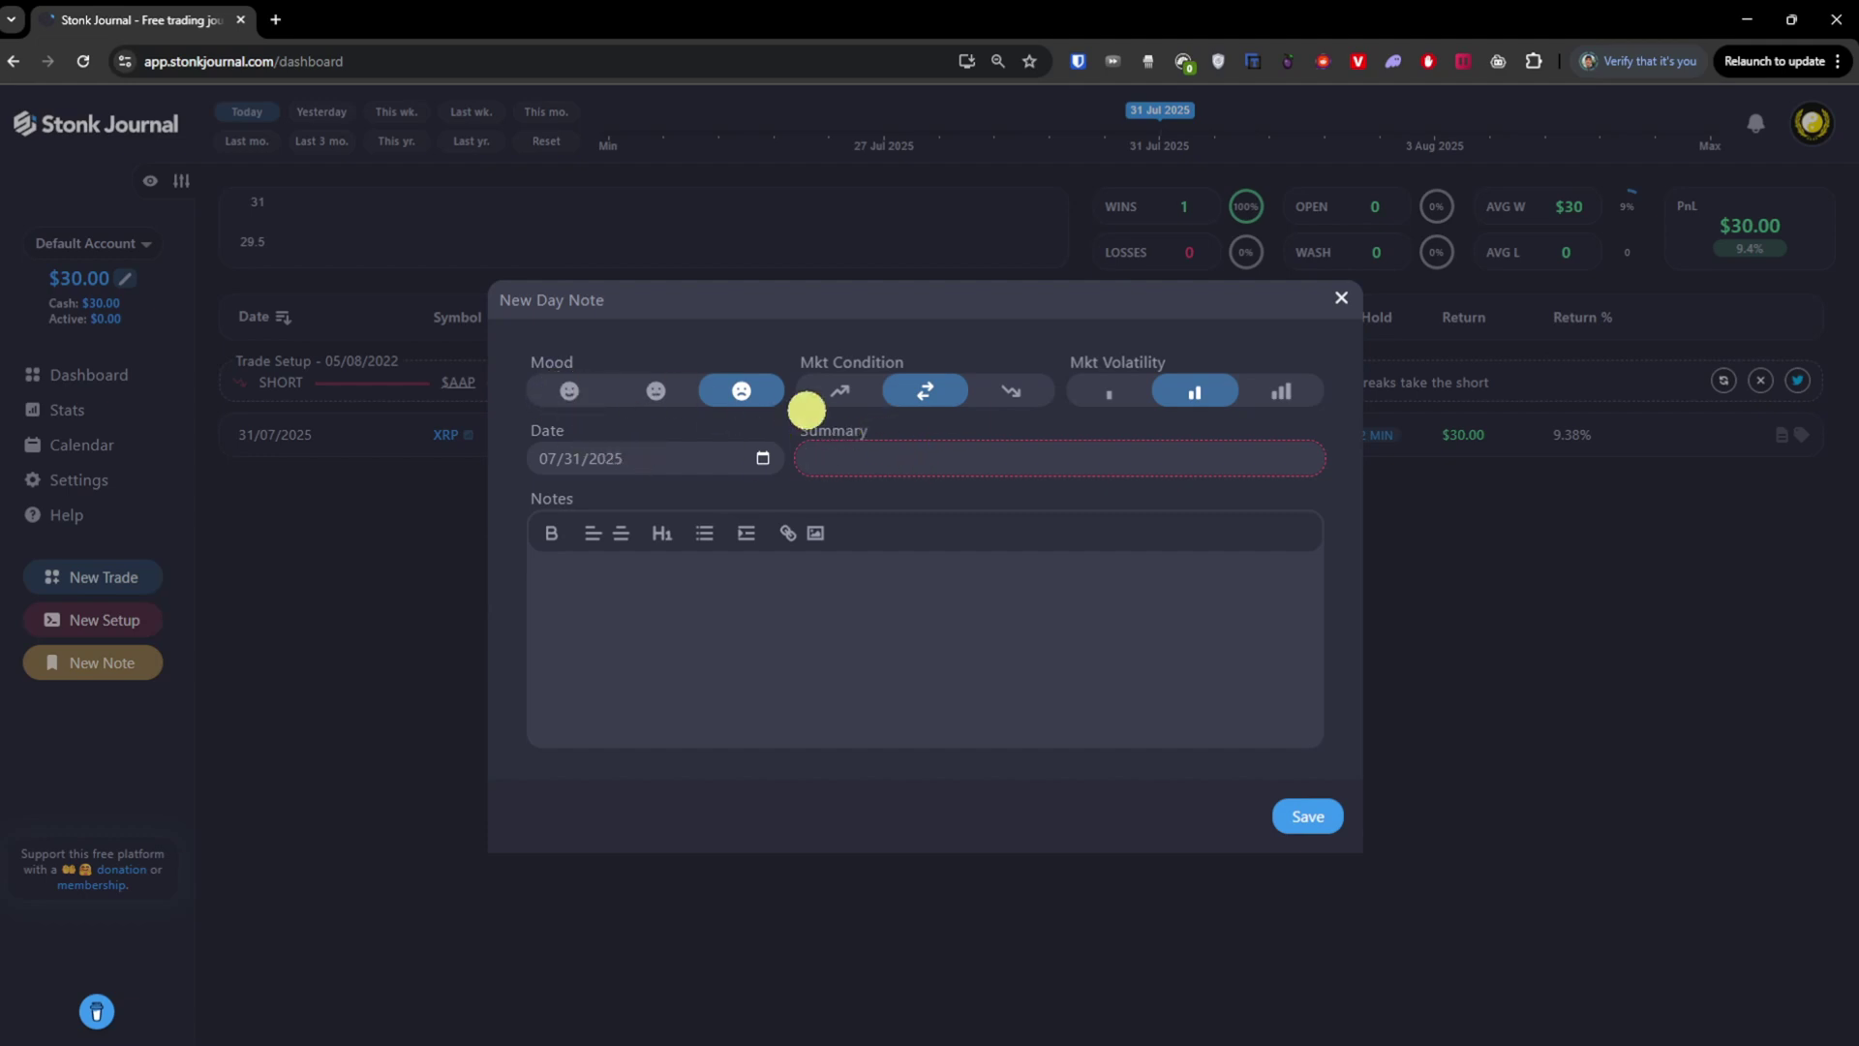
left_click(552, 392)
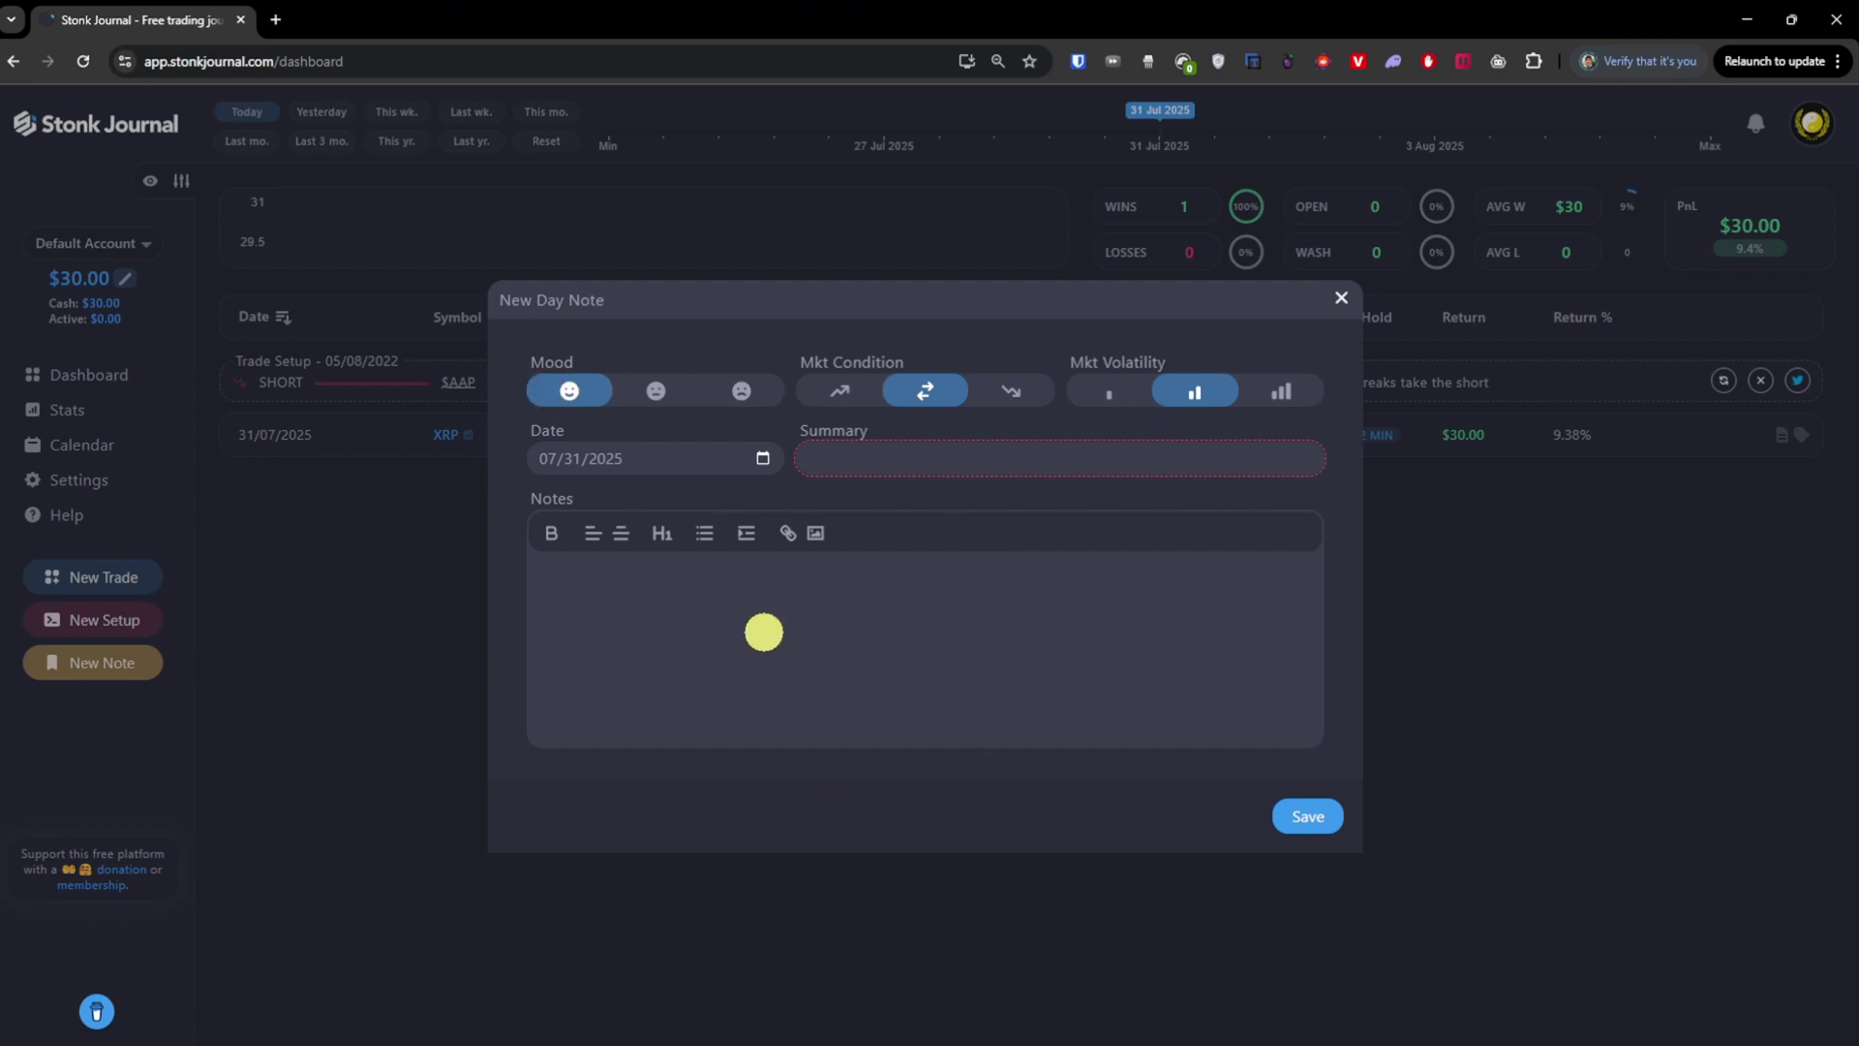
left_click(570, 562)
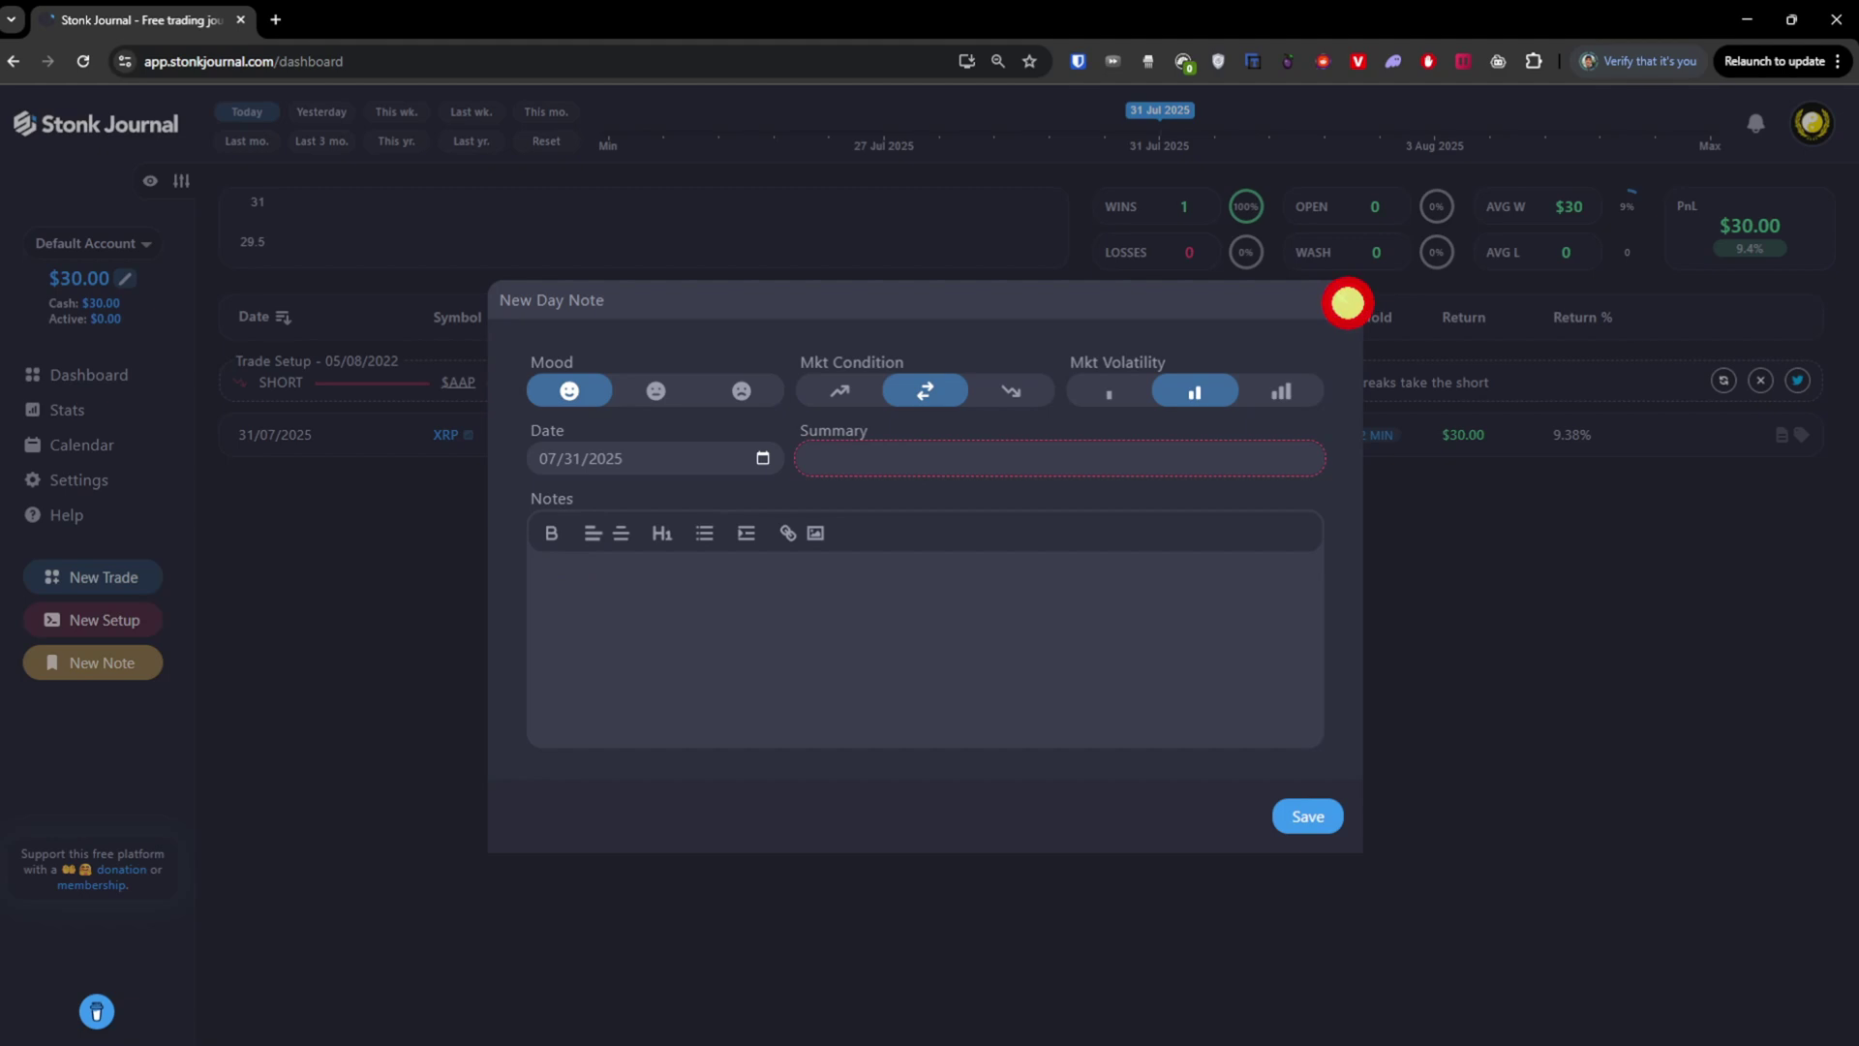
left_click(1347, 303)
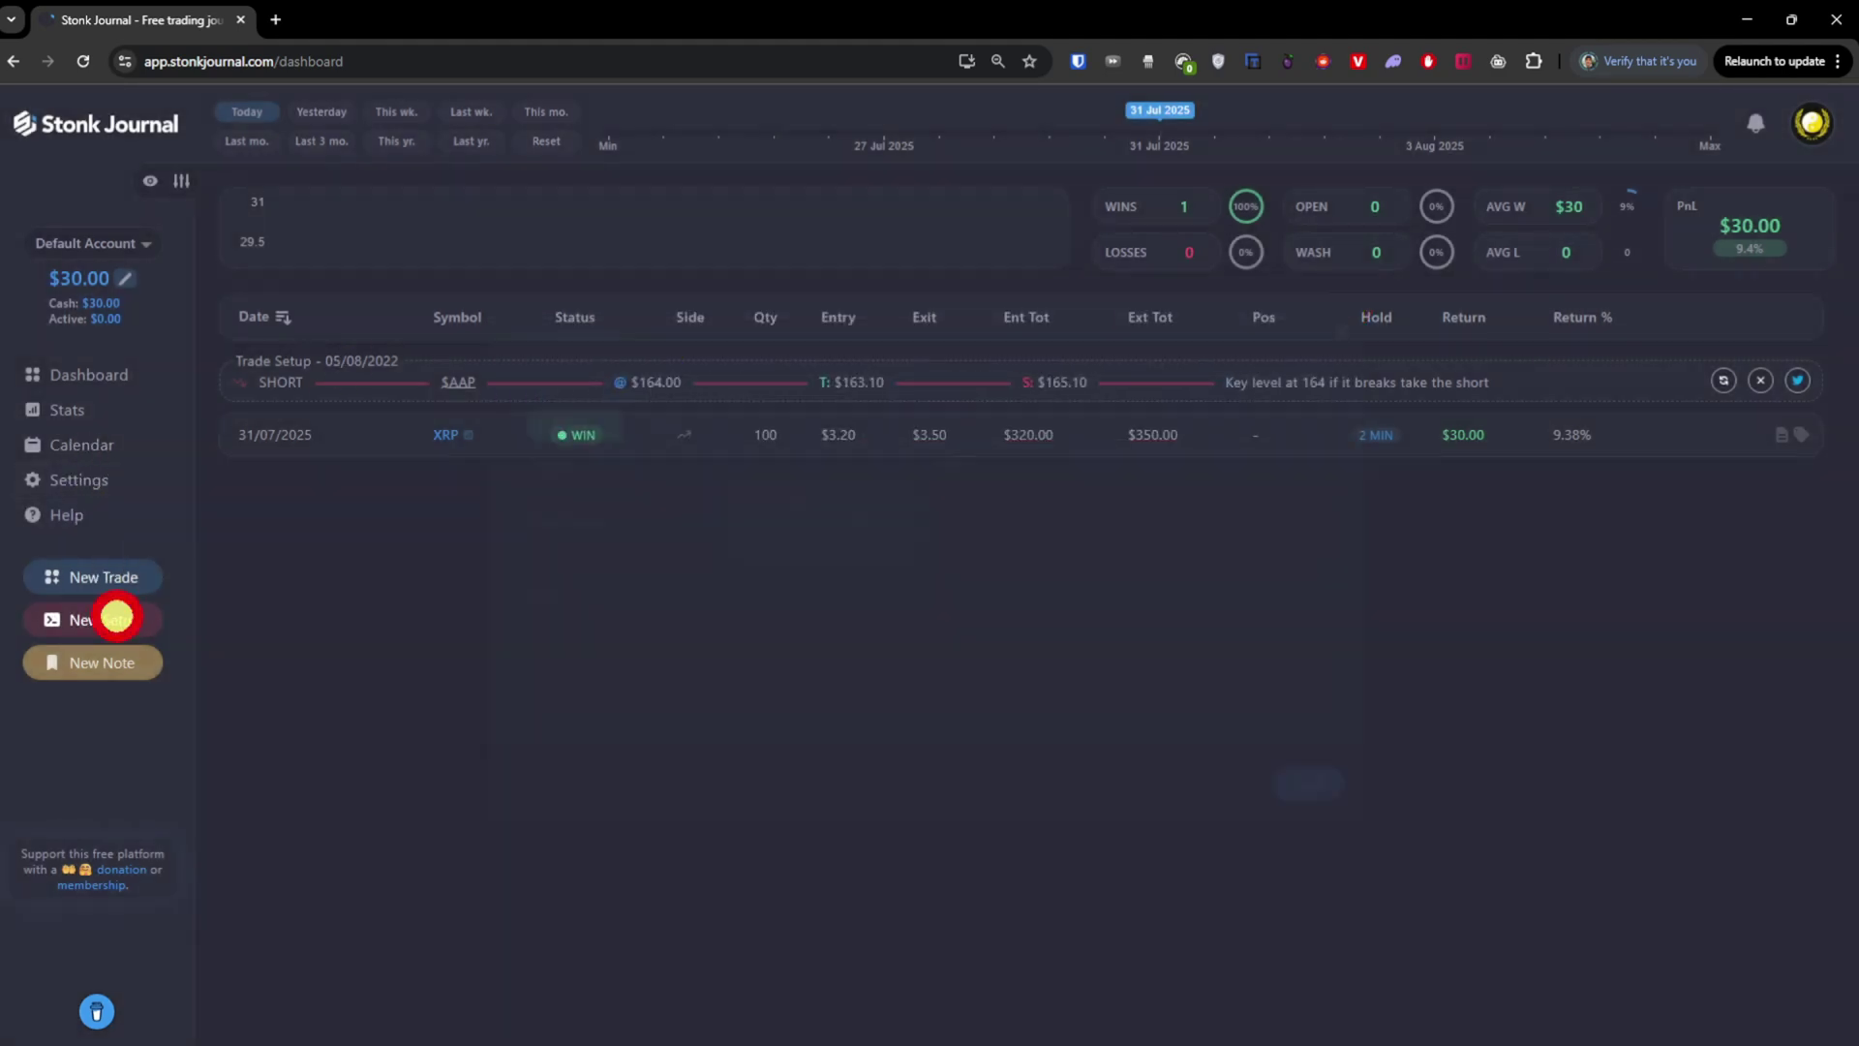
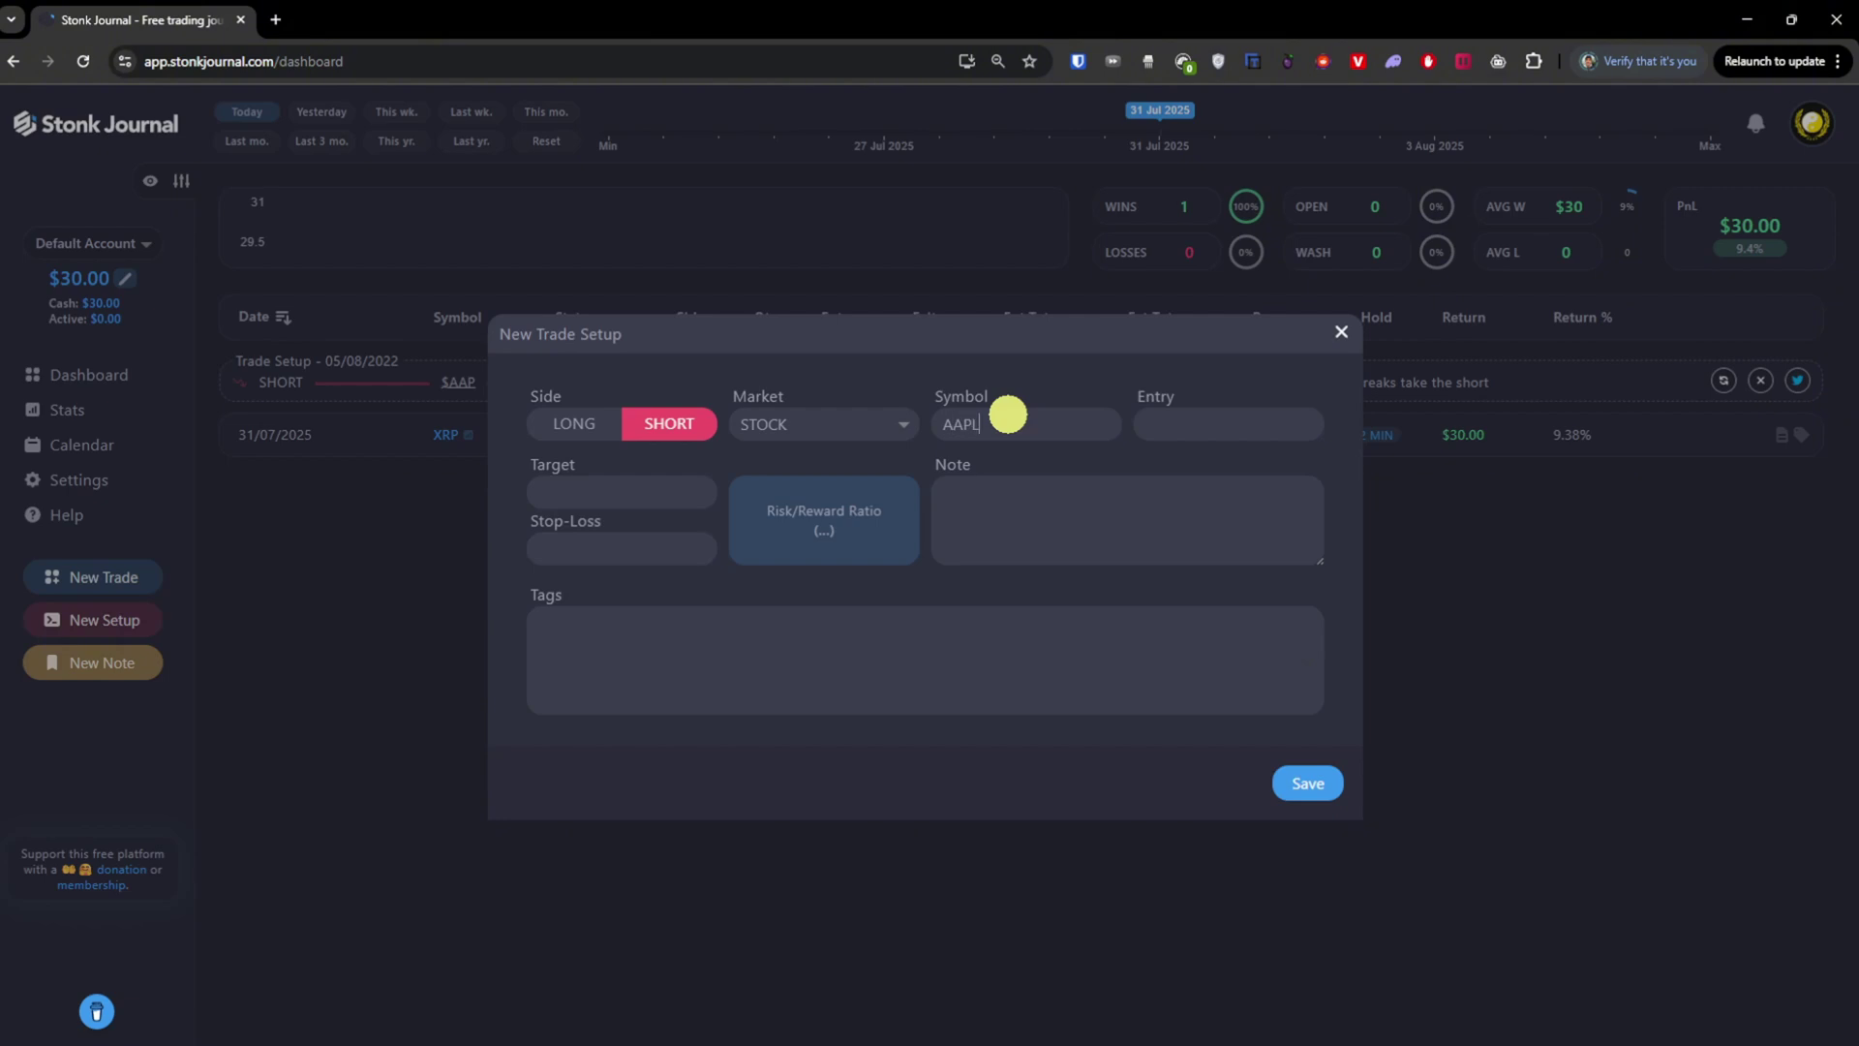
Fill in the new trade setup for symbol BTC/USDT in the crypto market, with entry 500 and target 550
type("BTC/USDT")
left_click(846, 424)
left_click(851, 508)
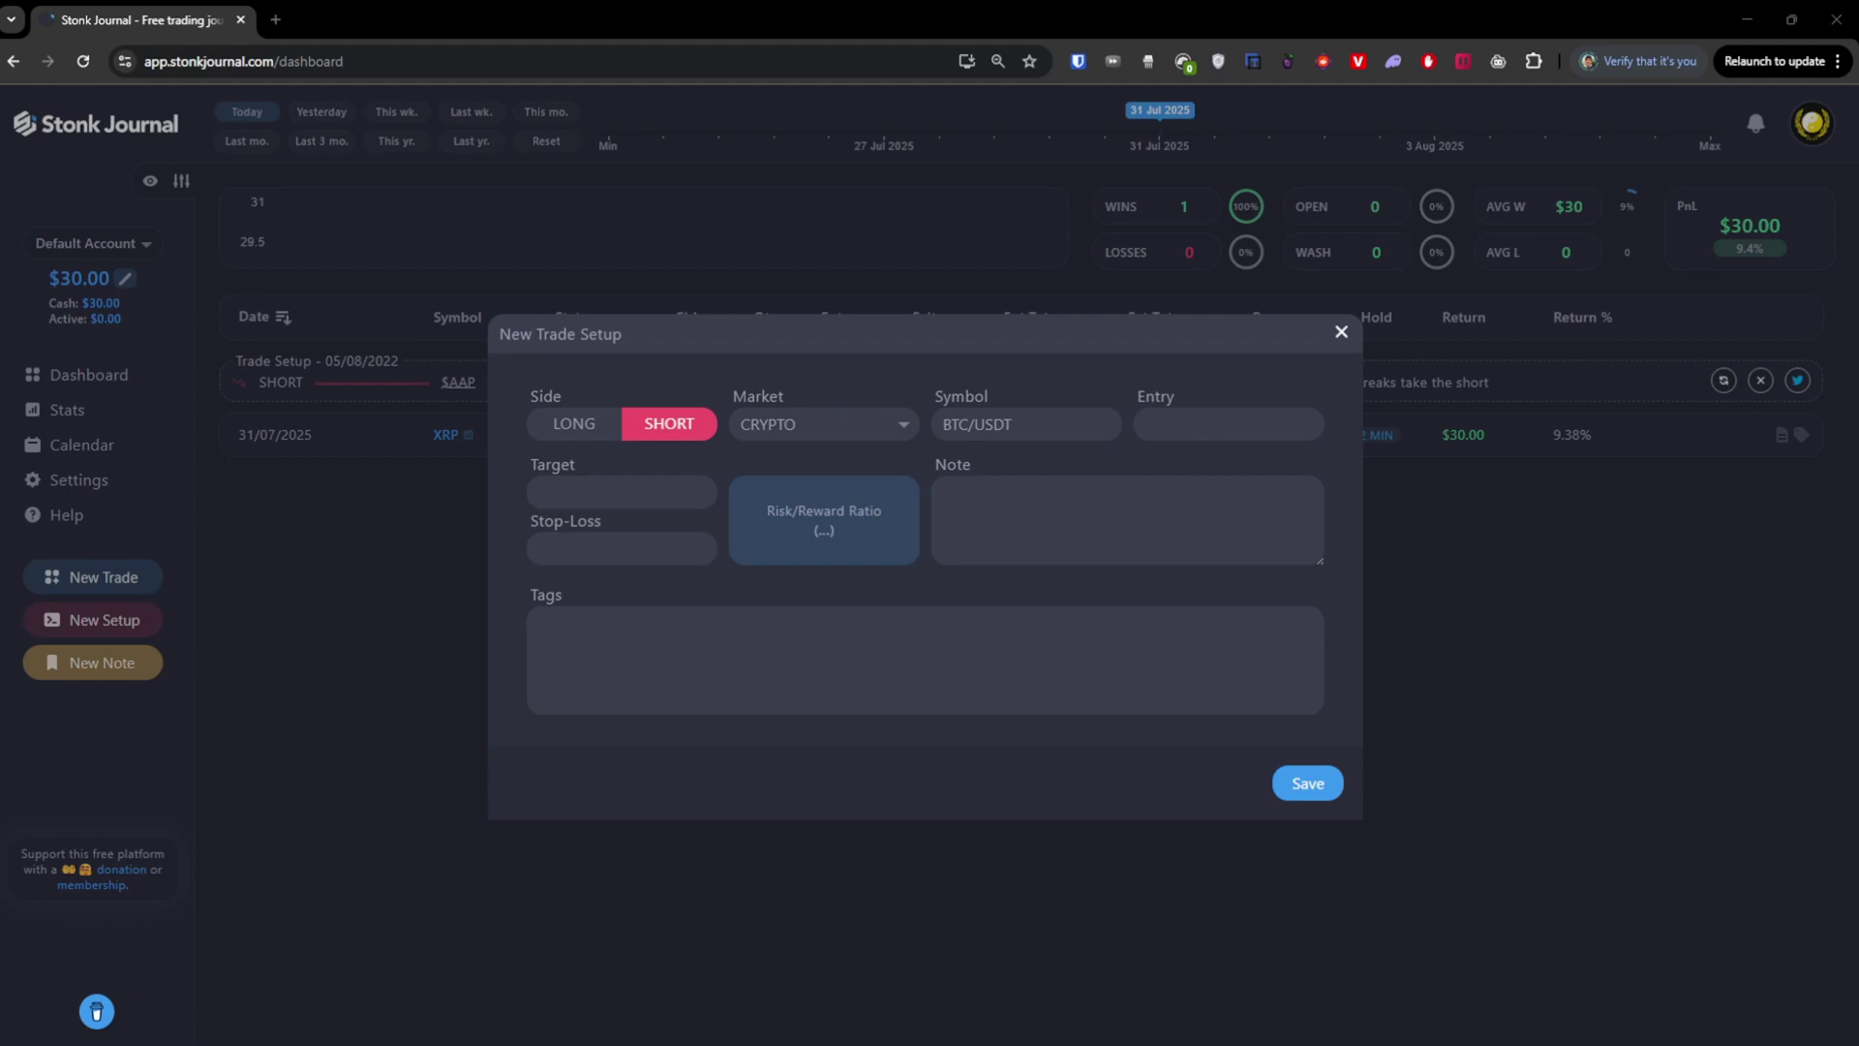
left_click(1237, 416)
type("500")
left_click(641, 493)
type("550")
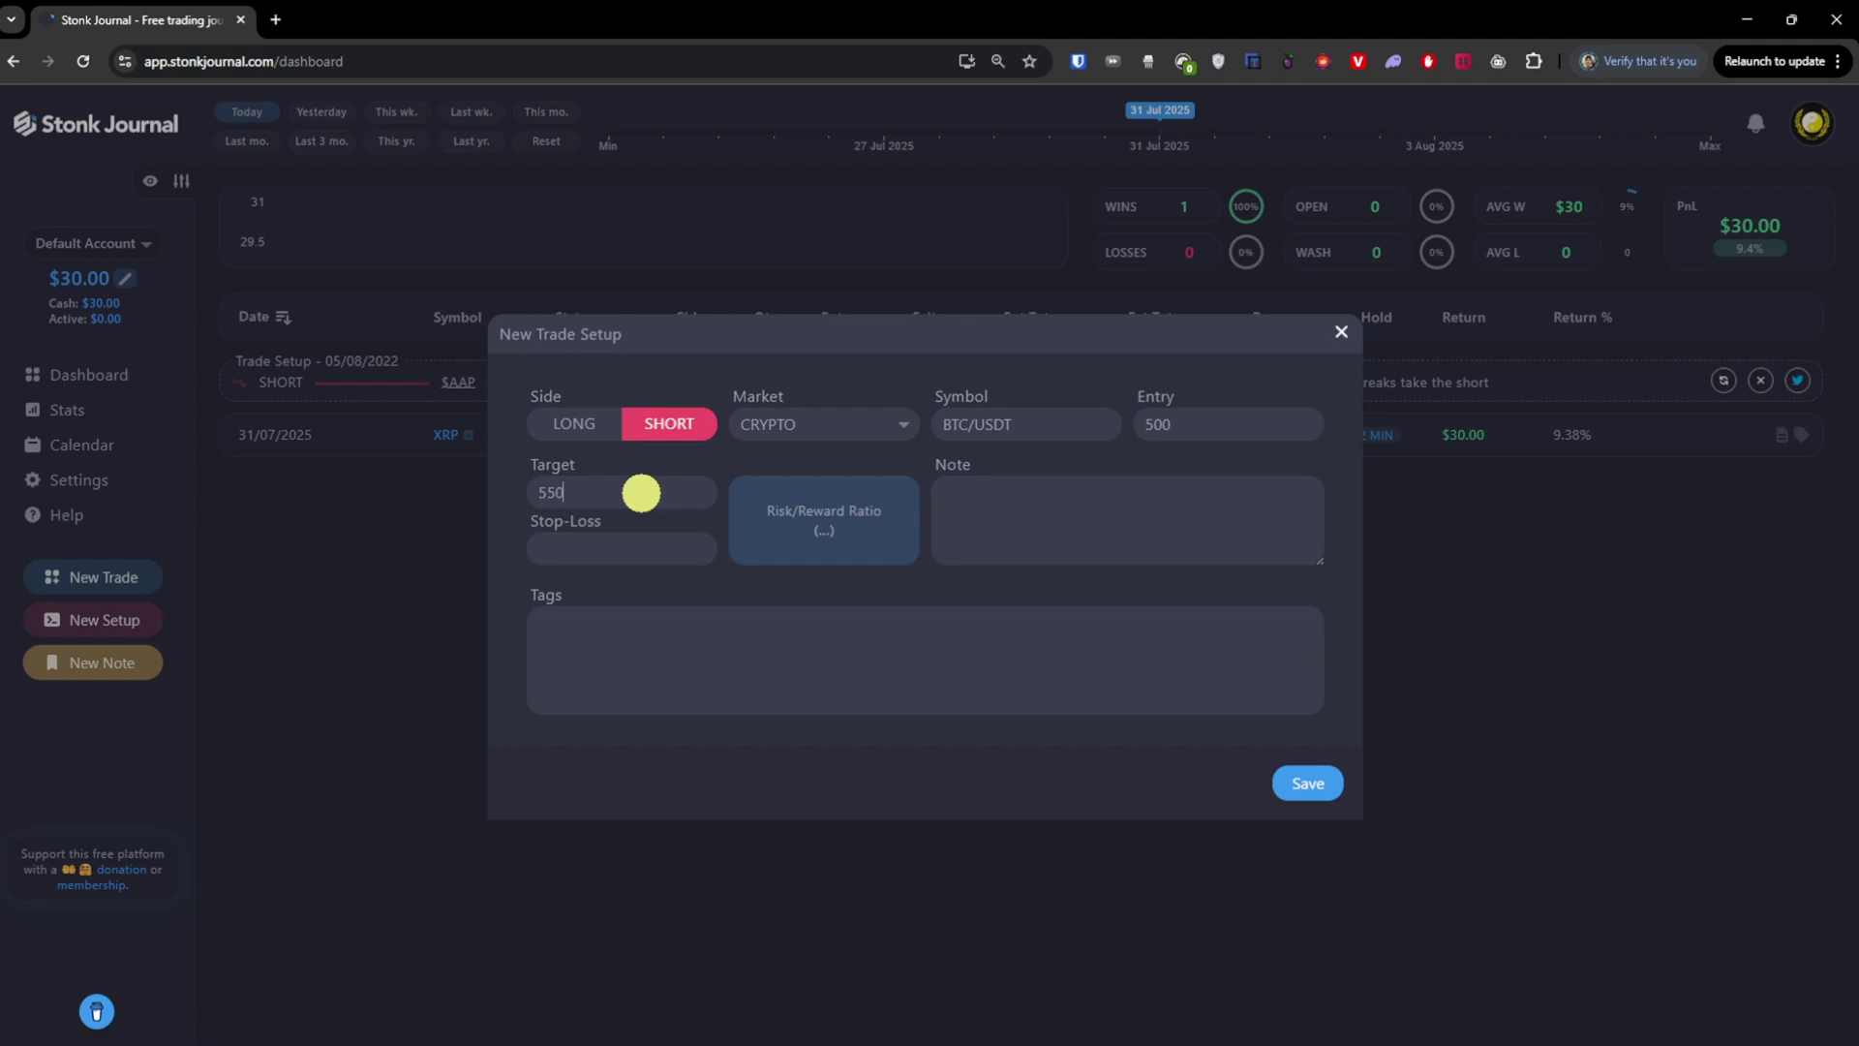
Try to save the short BTC/USDT trade setup with its stop-loss, note and tags left empty
left_click(618, 550)
left_click(978, 528)
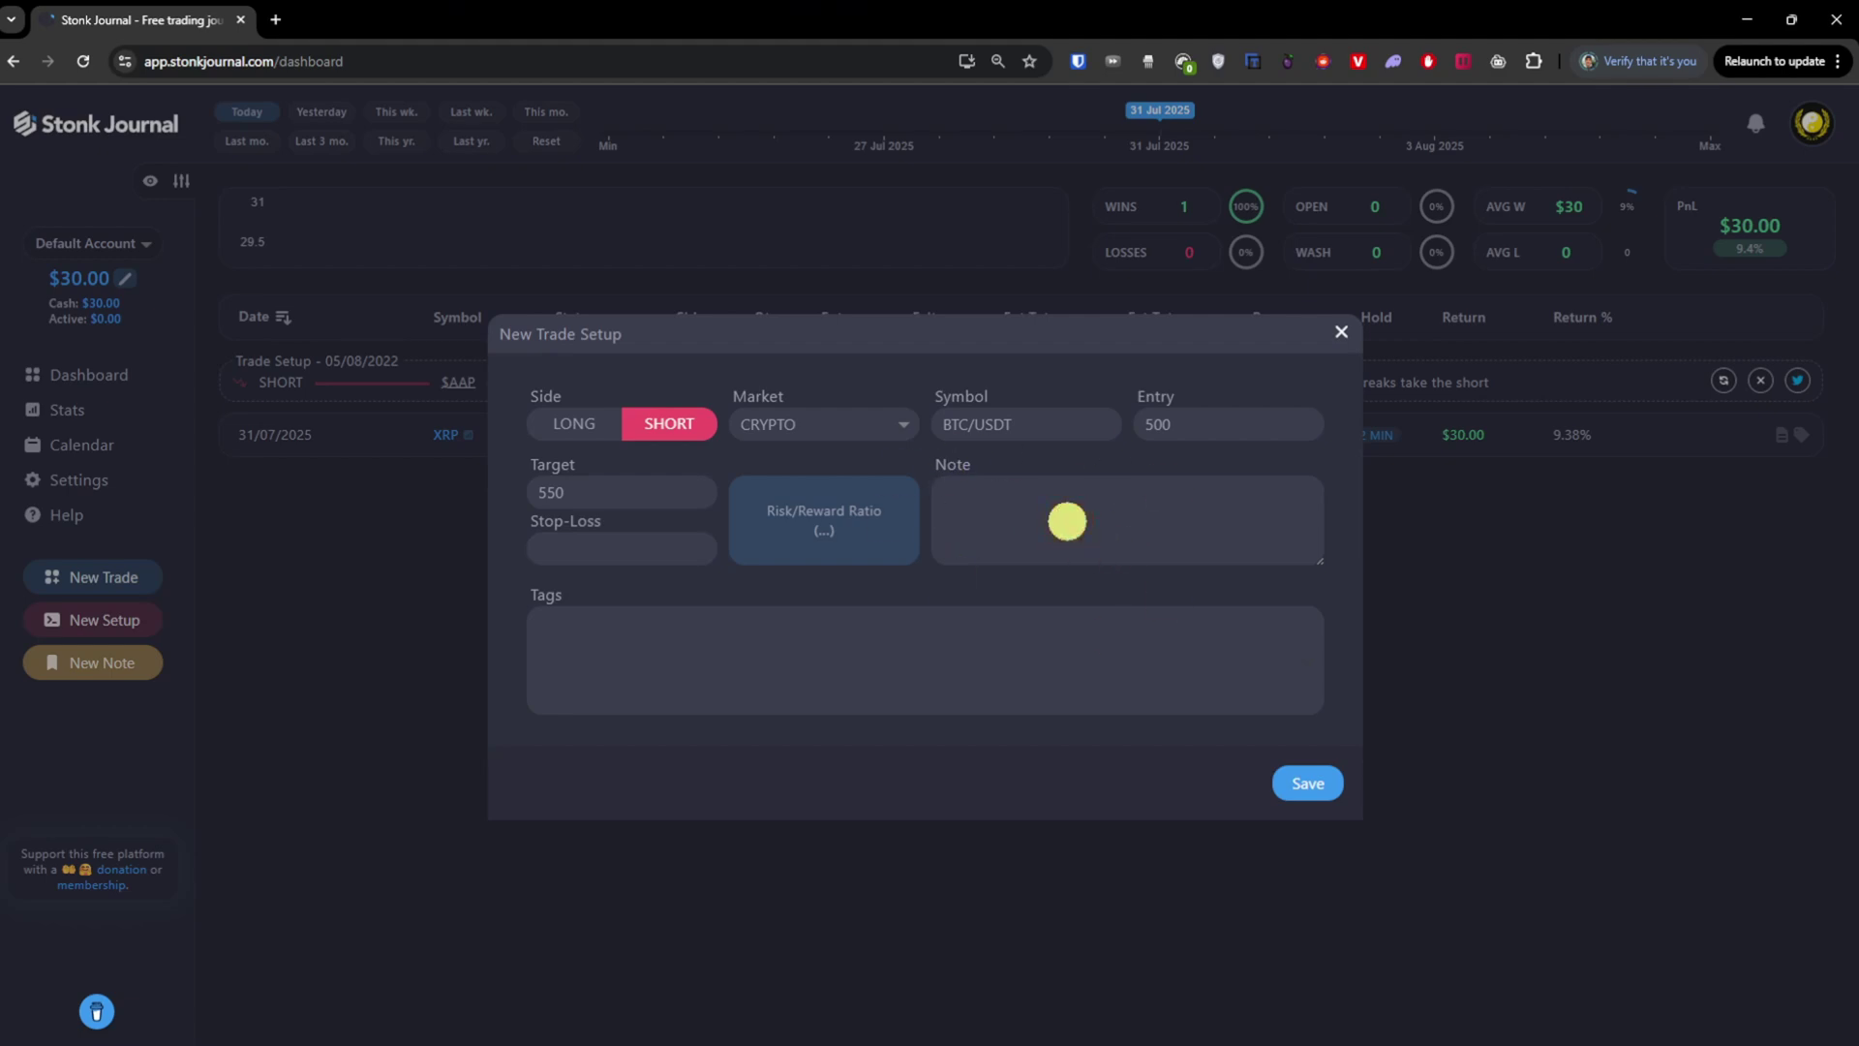
left_click(1308, 783)
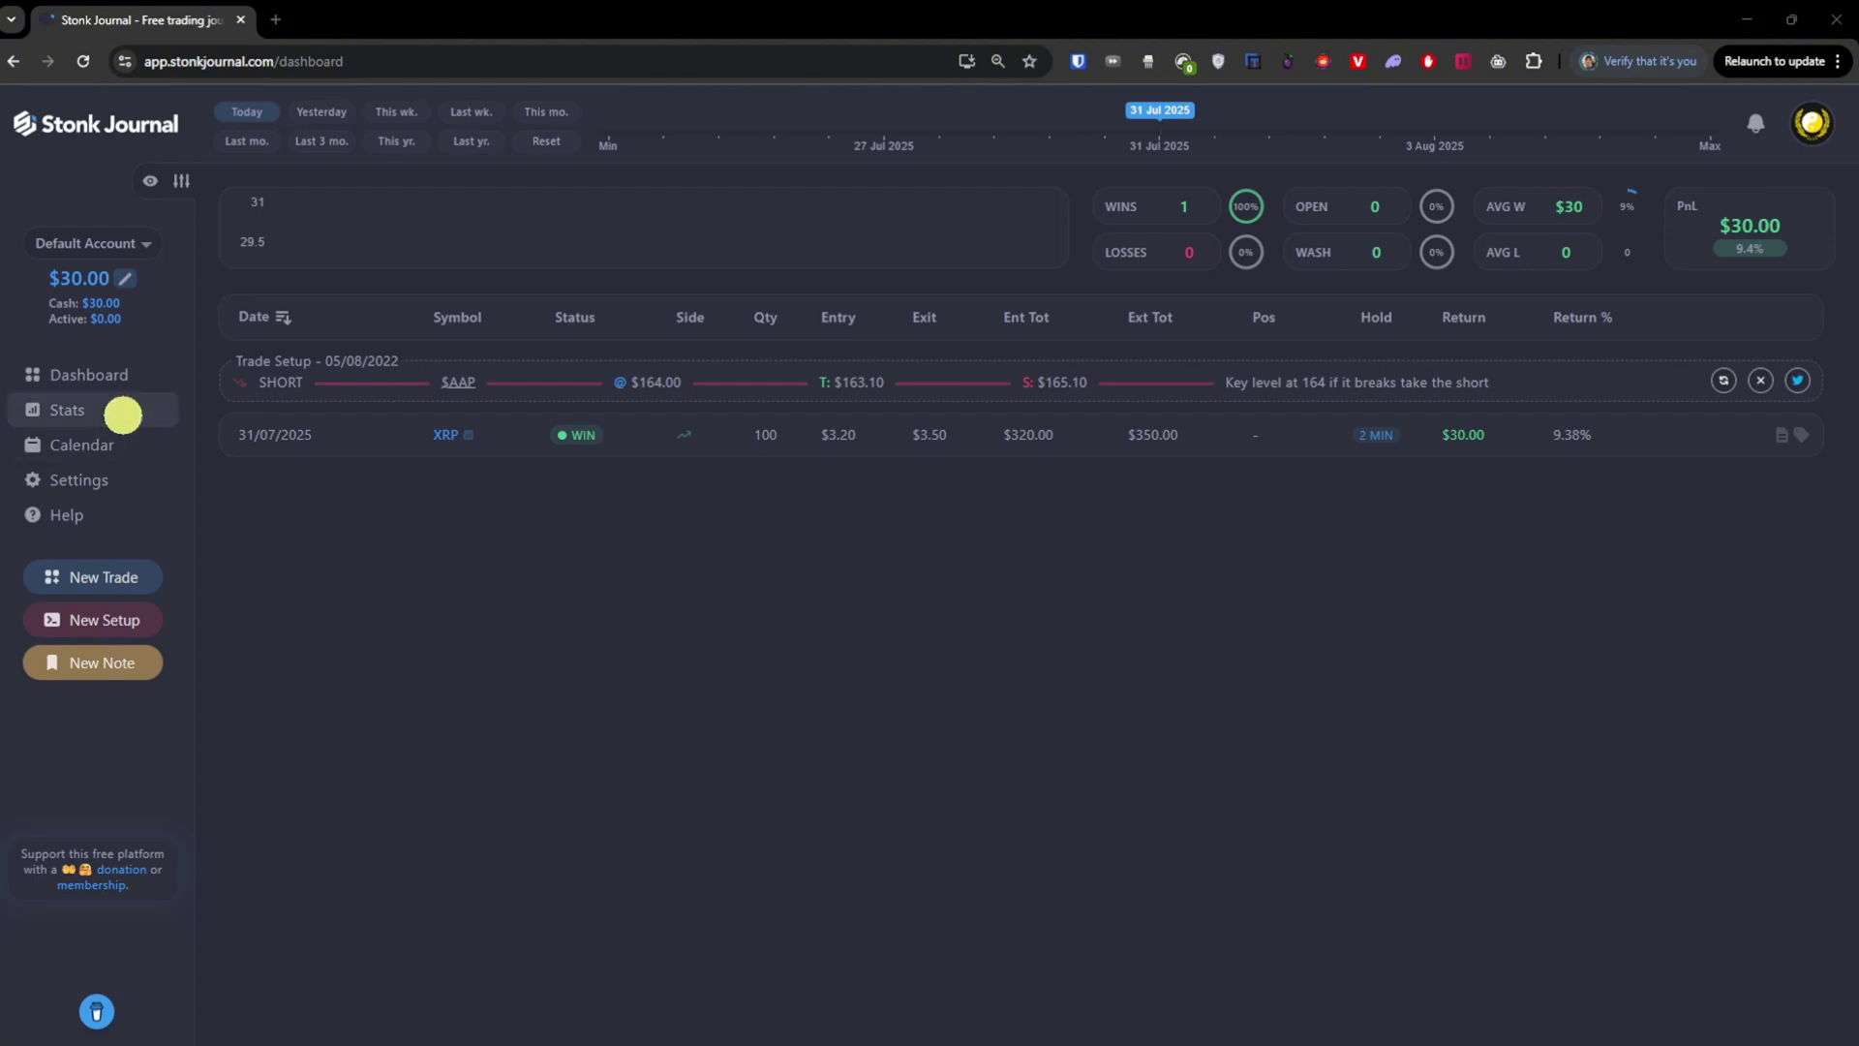
View the dashboard and a blank trade setup form, closing the form without saving
left_click(135, 378)
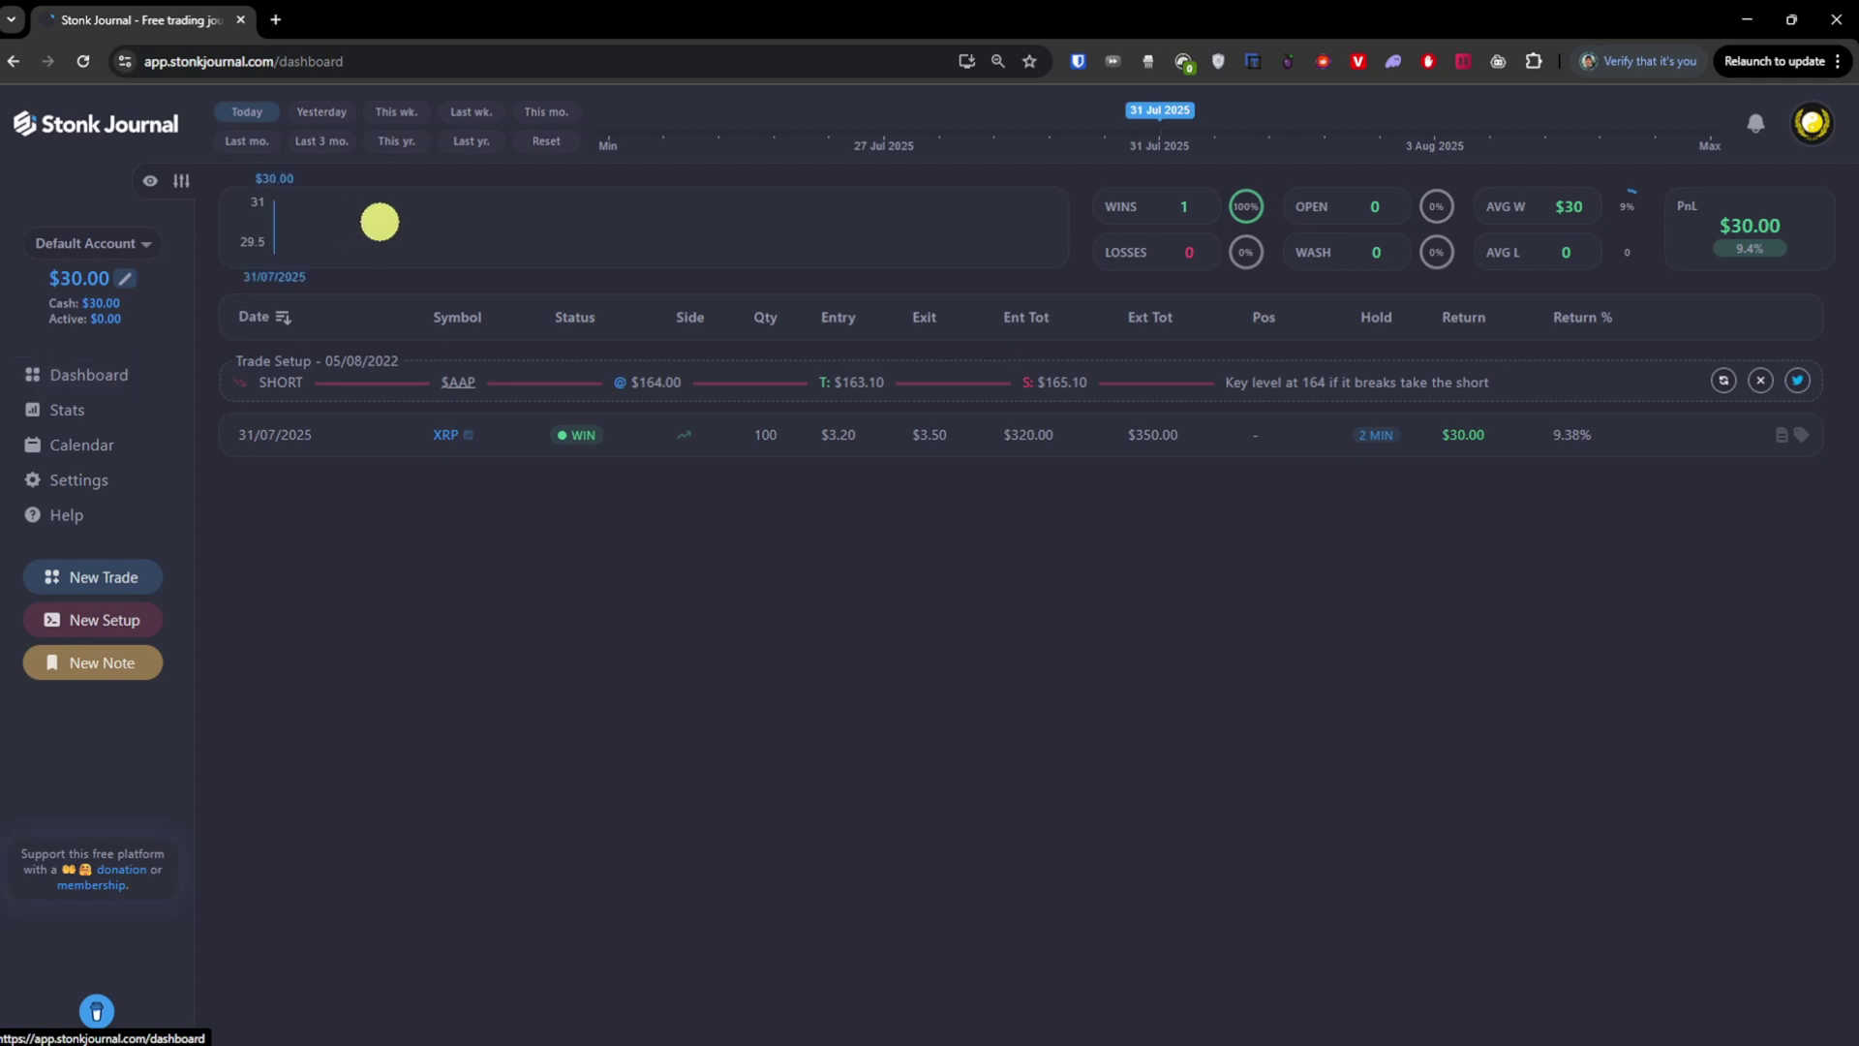
left_click(117, 619)
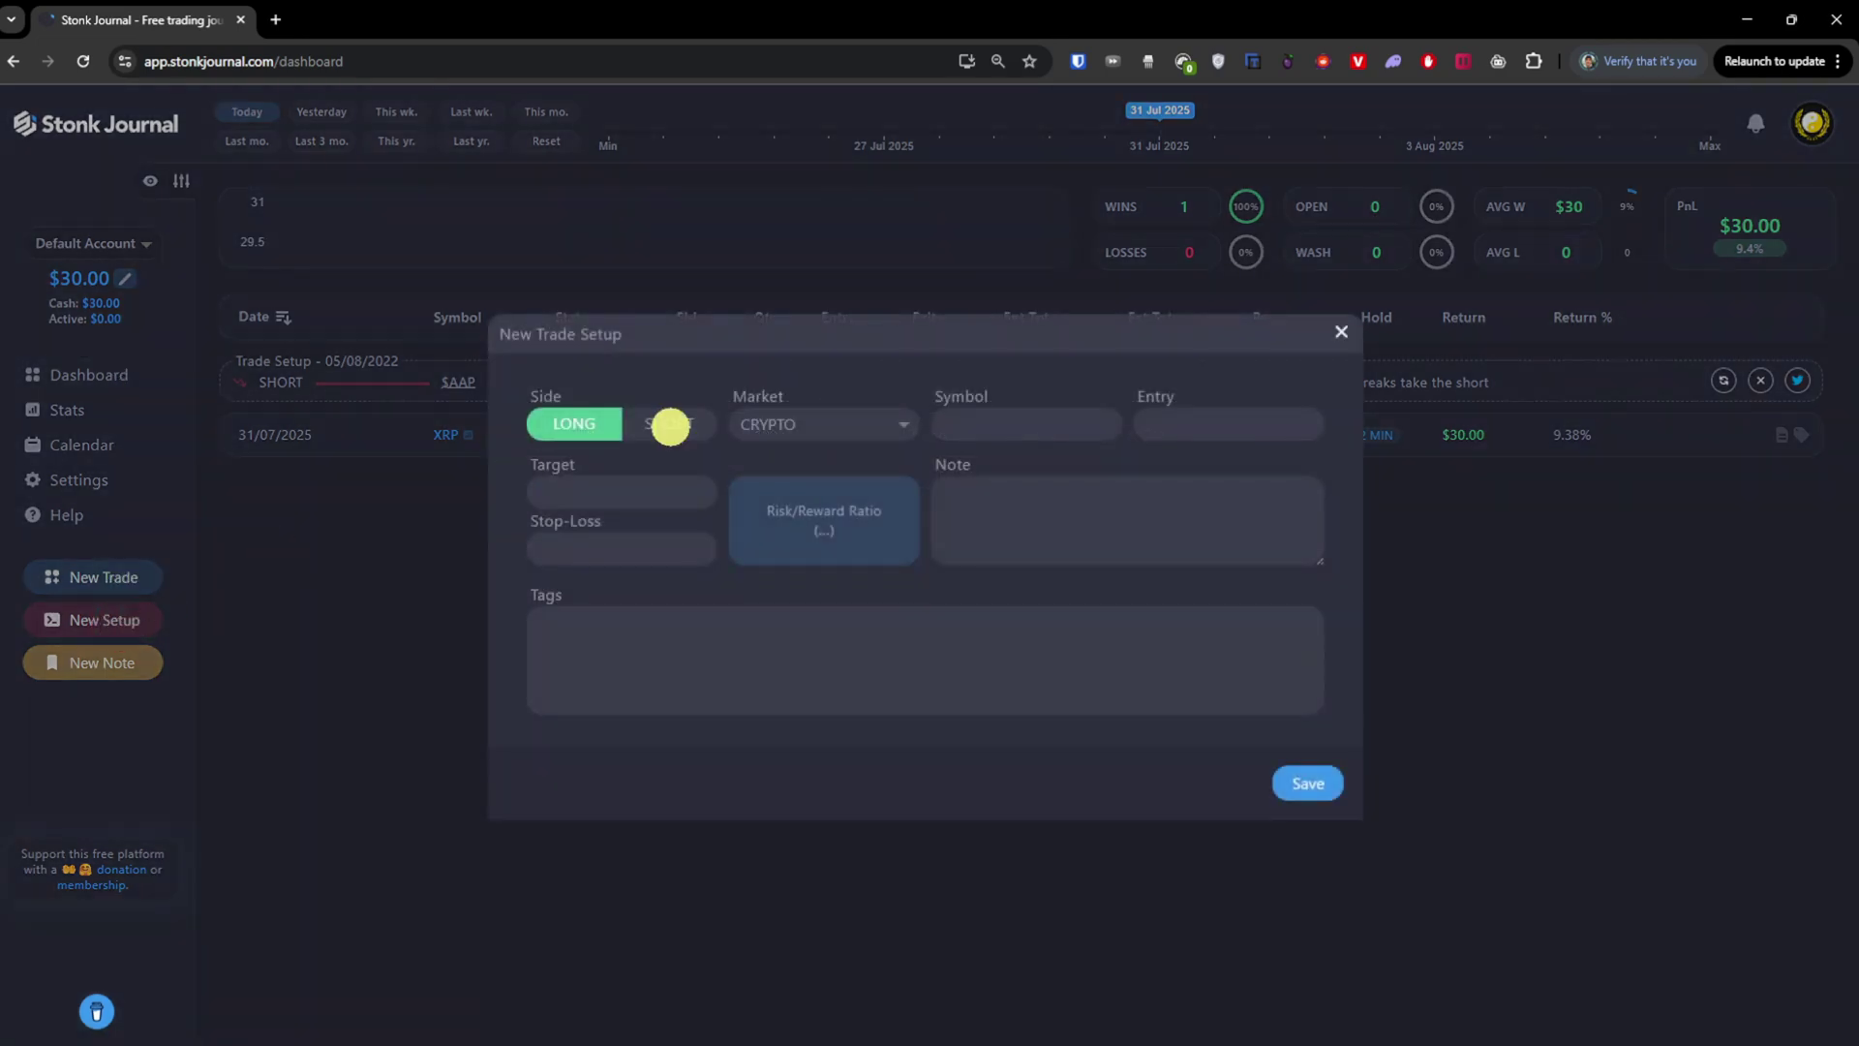
left_click(1341, 332)
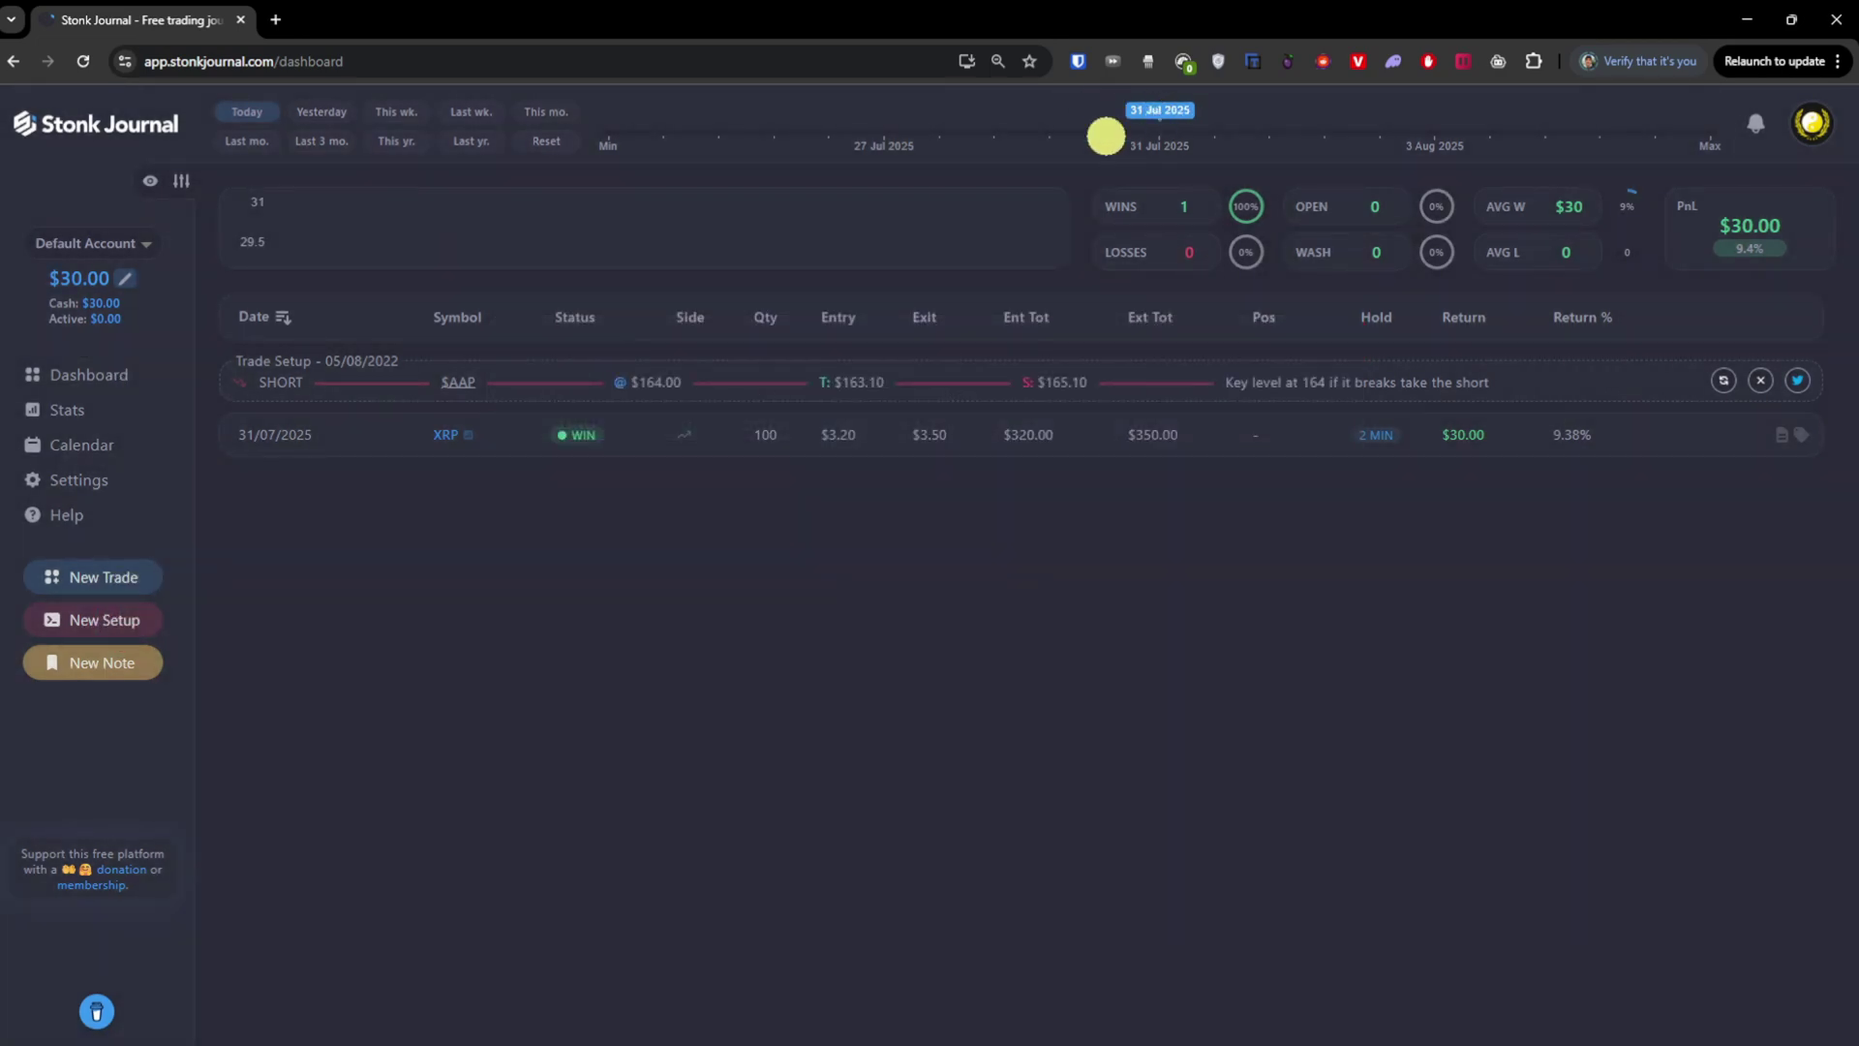
View the account selector and the settings and calendar pages, and return to the dashboard
left_click(137, 239)
left_click(215, 349)
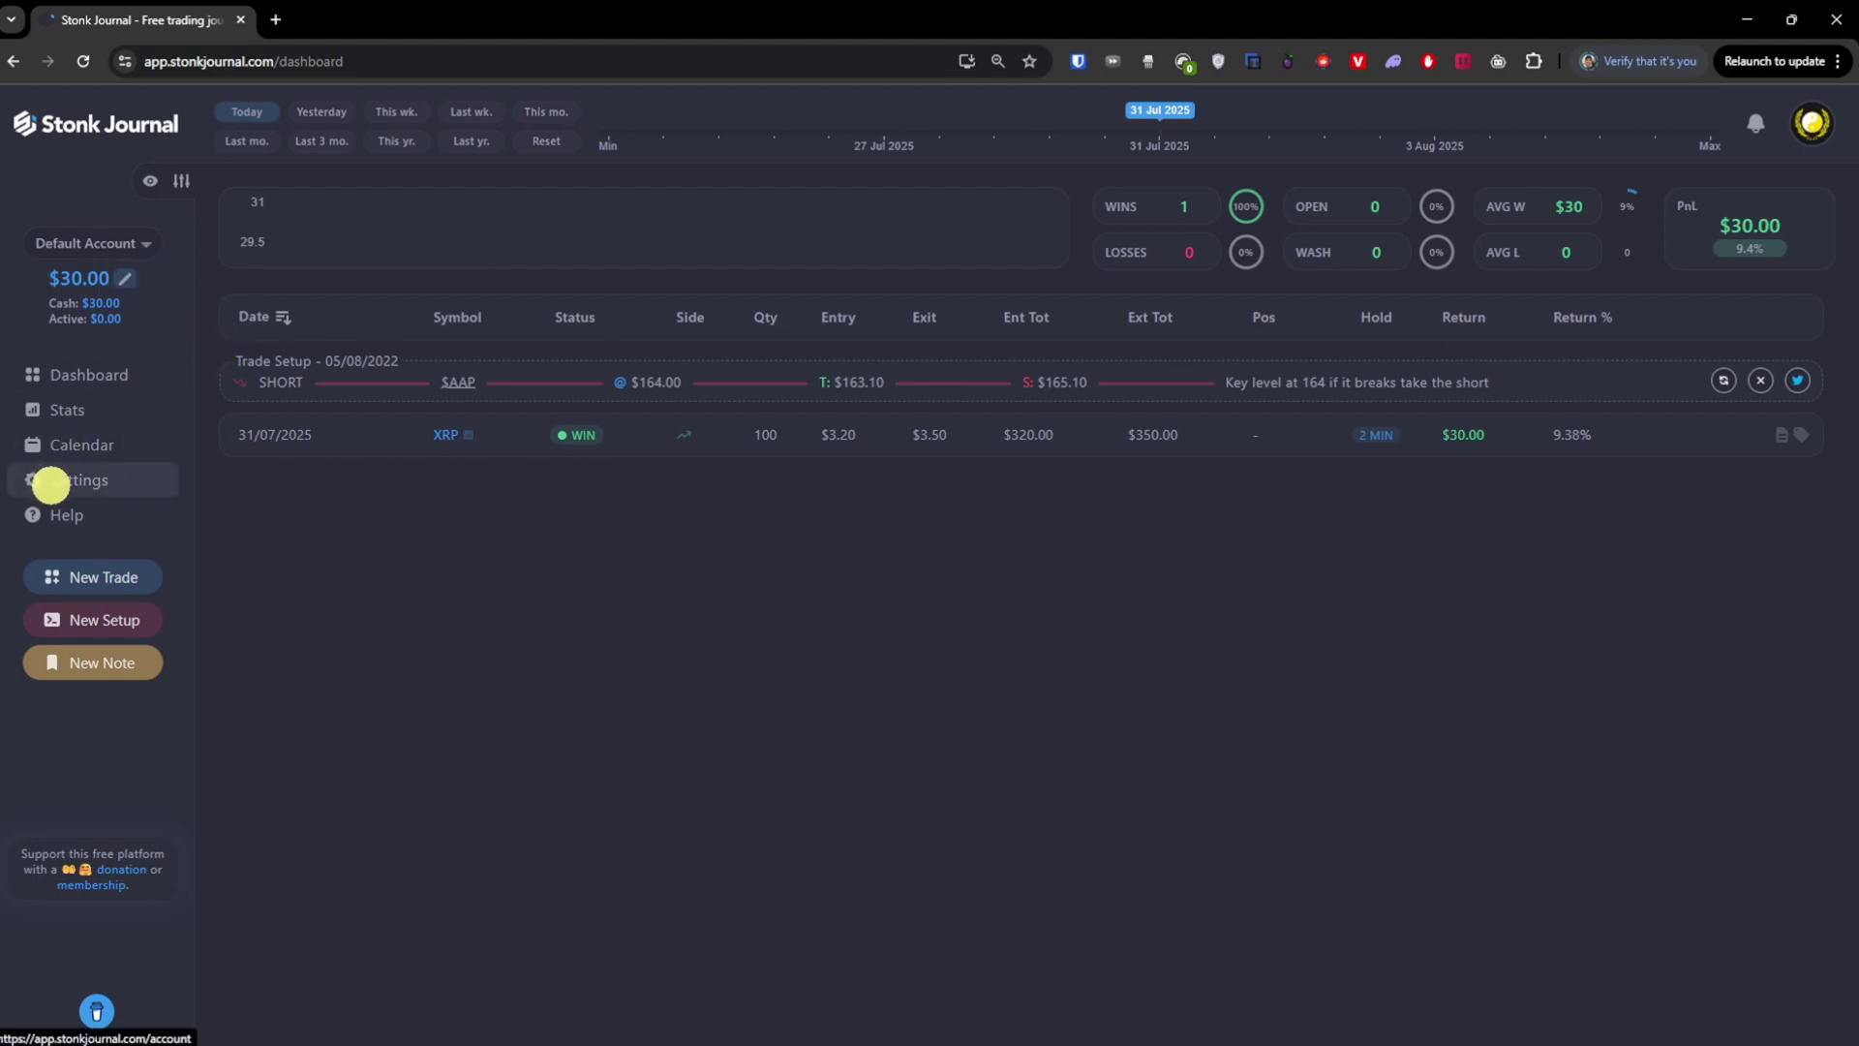
left_click(55, 485)
left_click(75, 437)
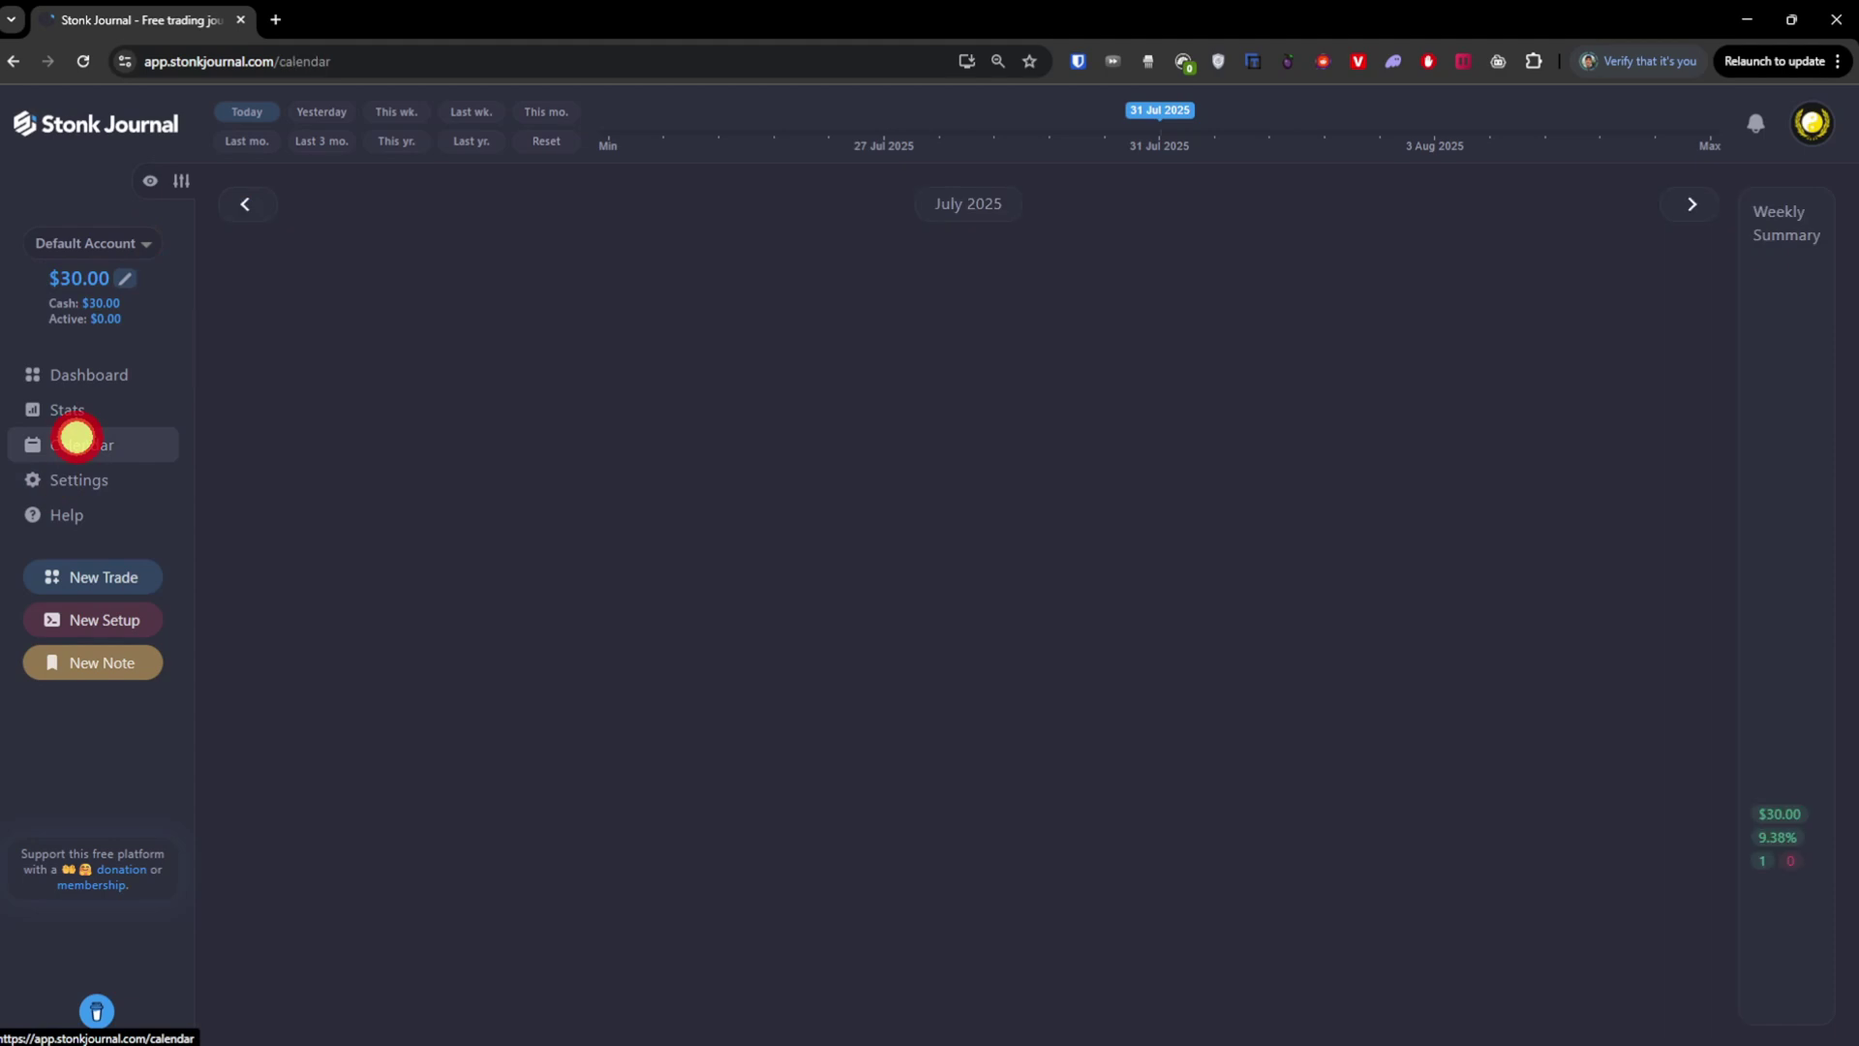
left_click(96, 385)
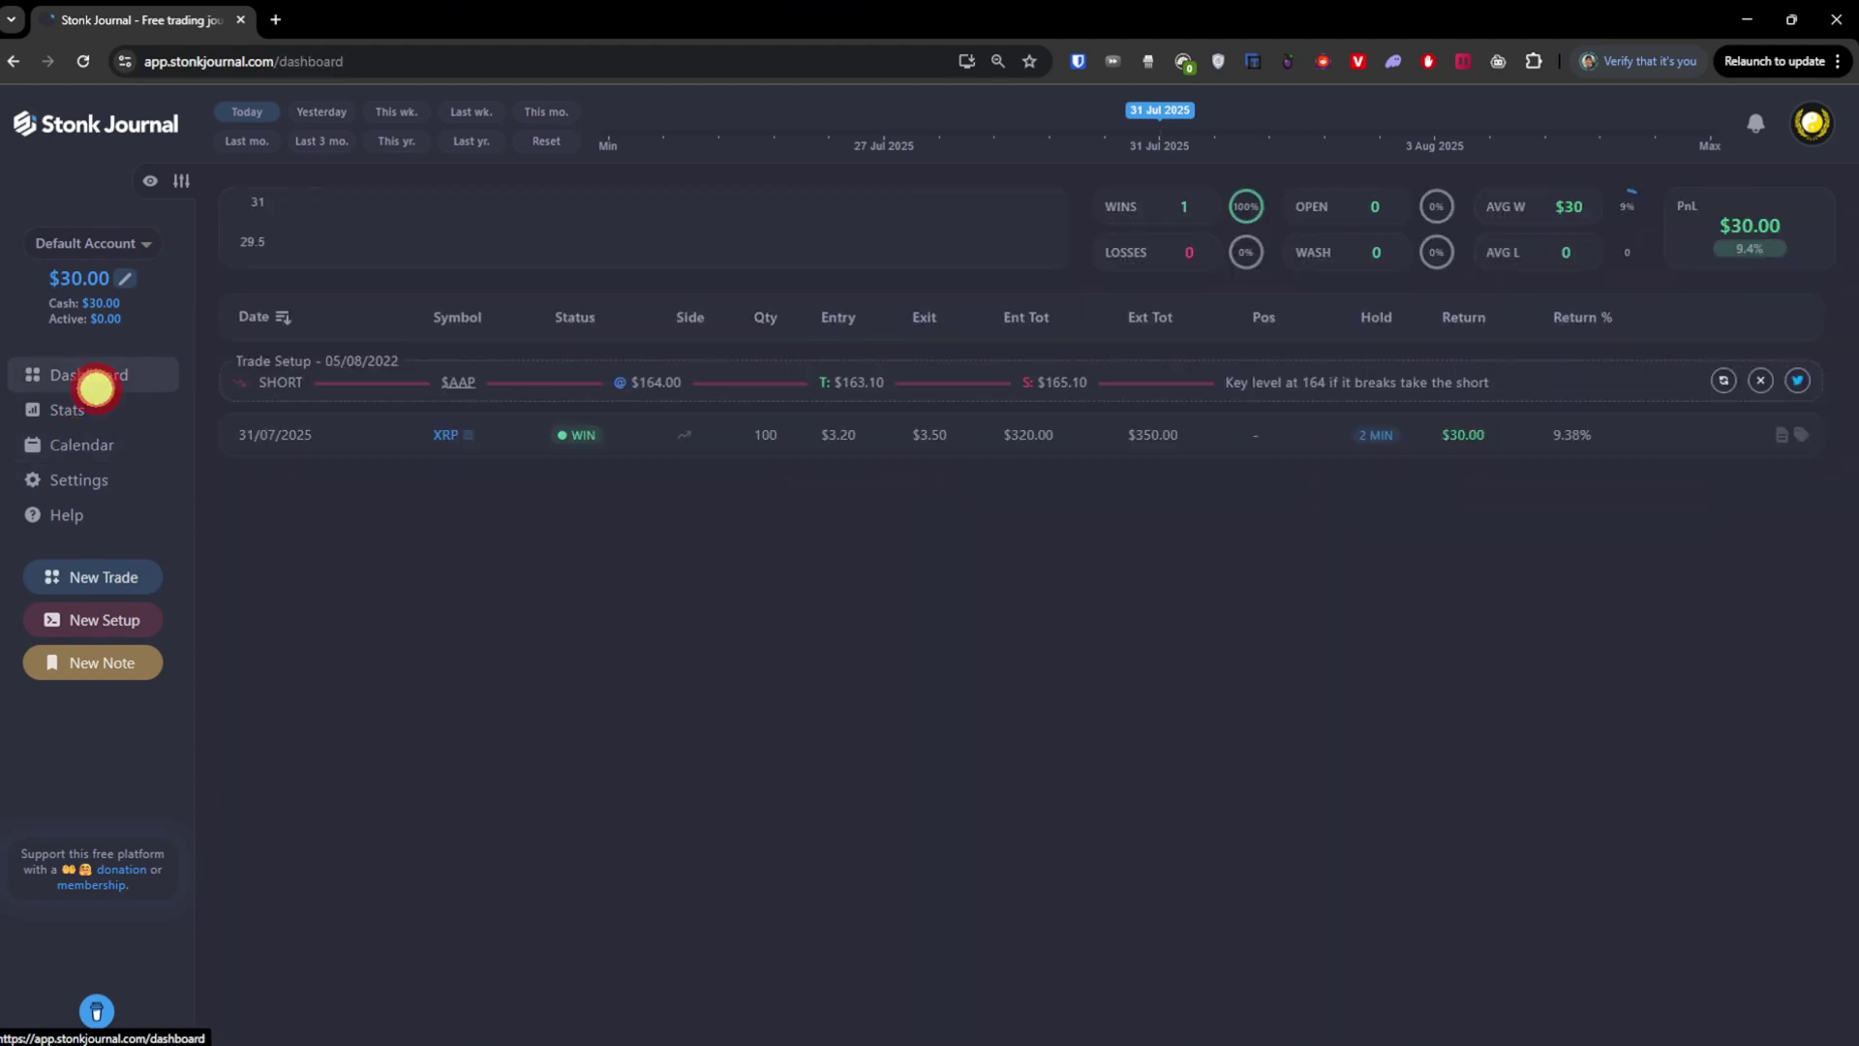
Start a new trade, view its market options and journal section, and close it without saving
left_click(113, 571)
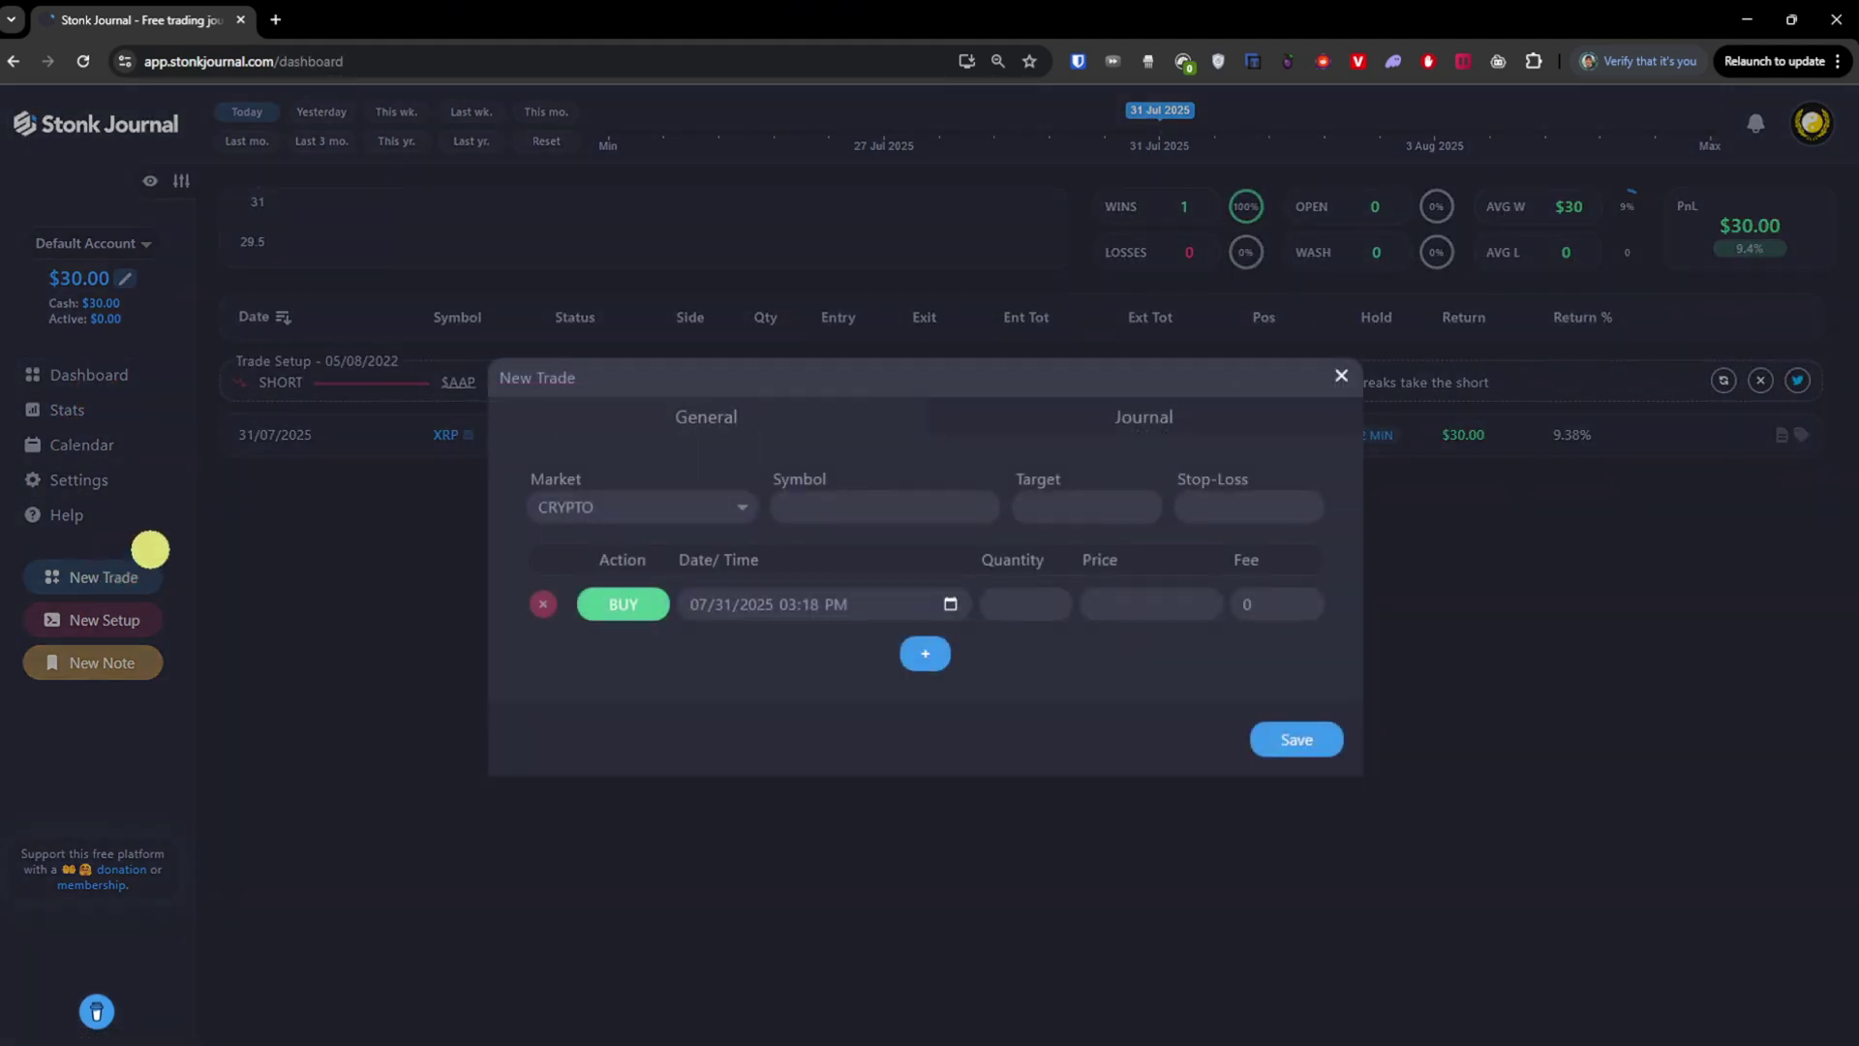
left_click(693, 515)
left_click(693, 512)
left_click(693, 512)
left_click(694, 512)
left_click(1160, 424)
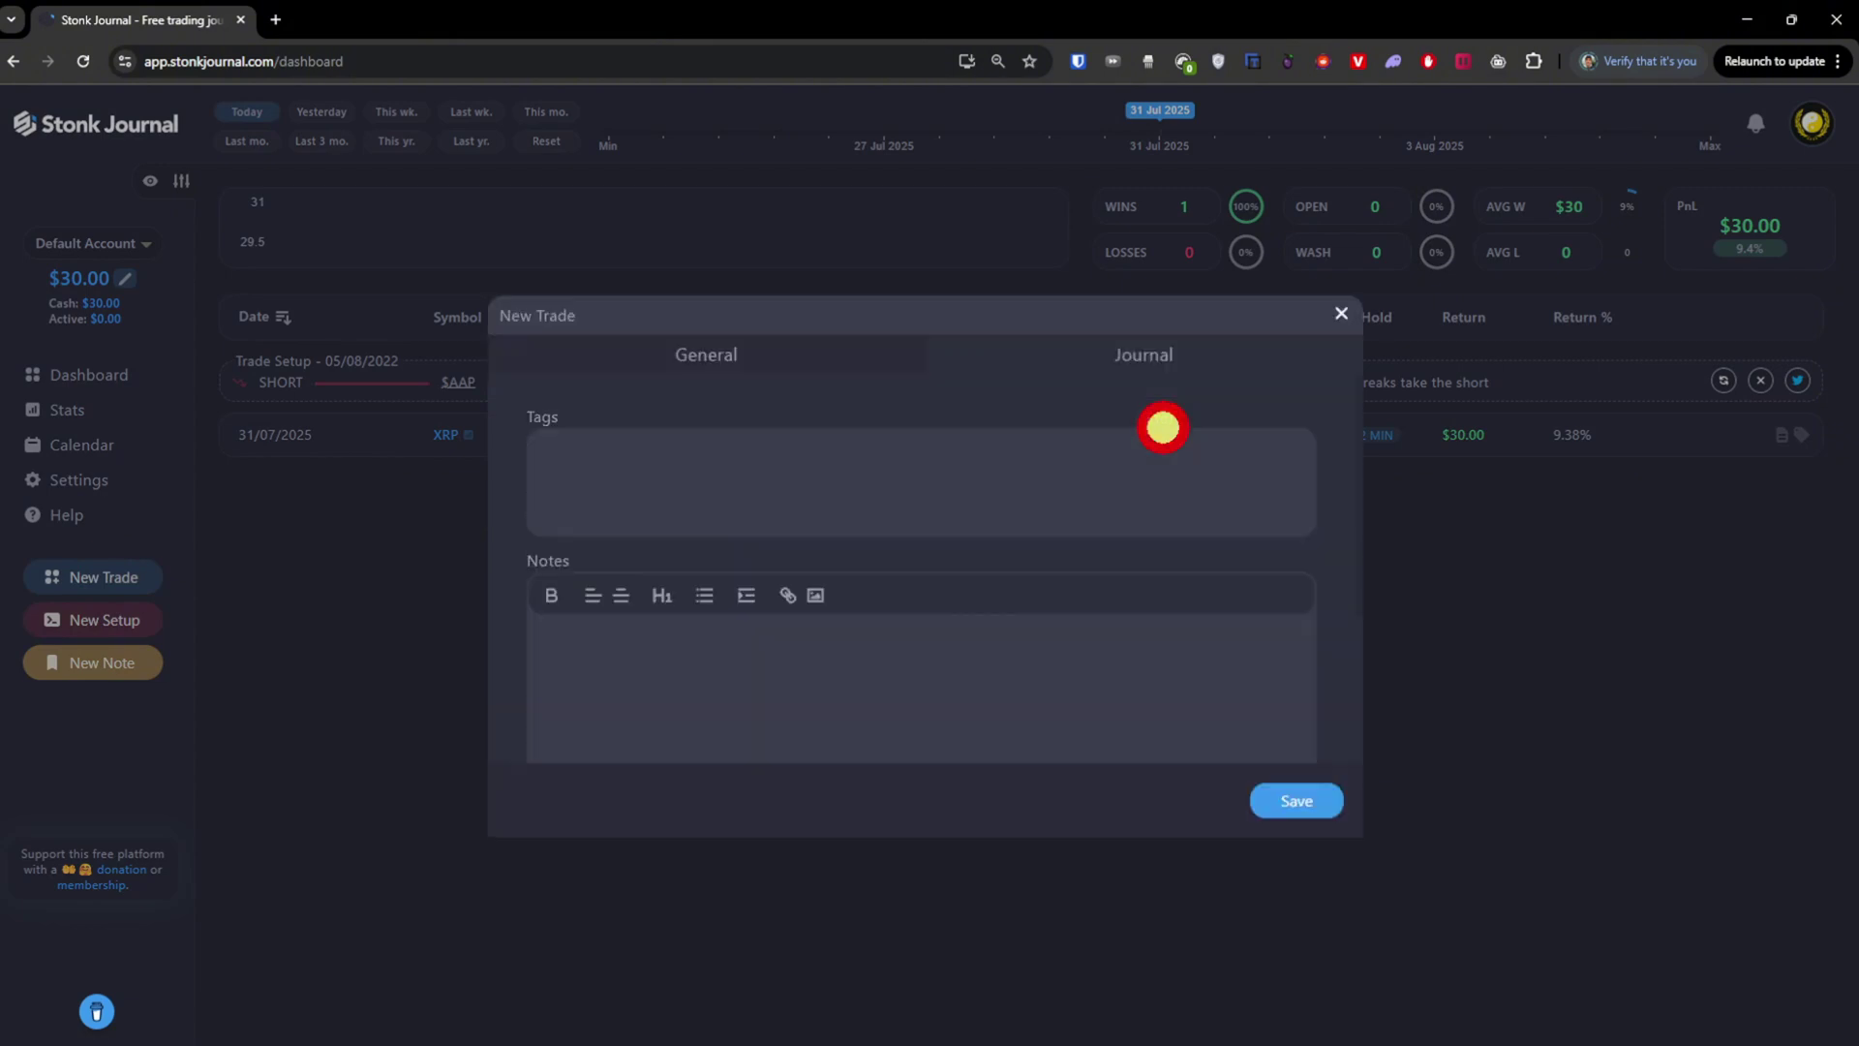
left_click(1338, 204)
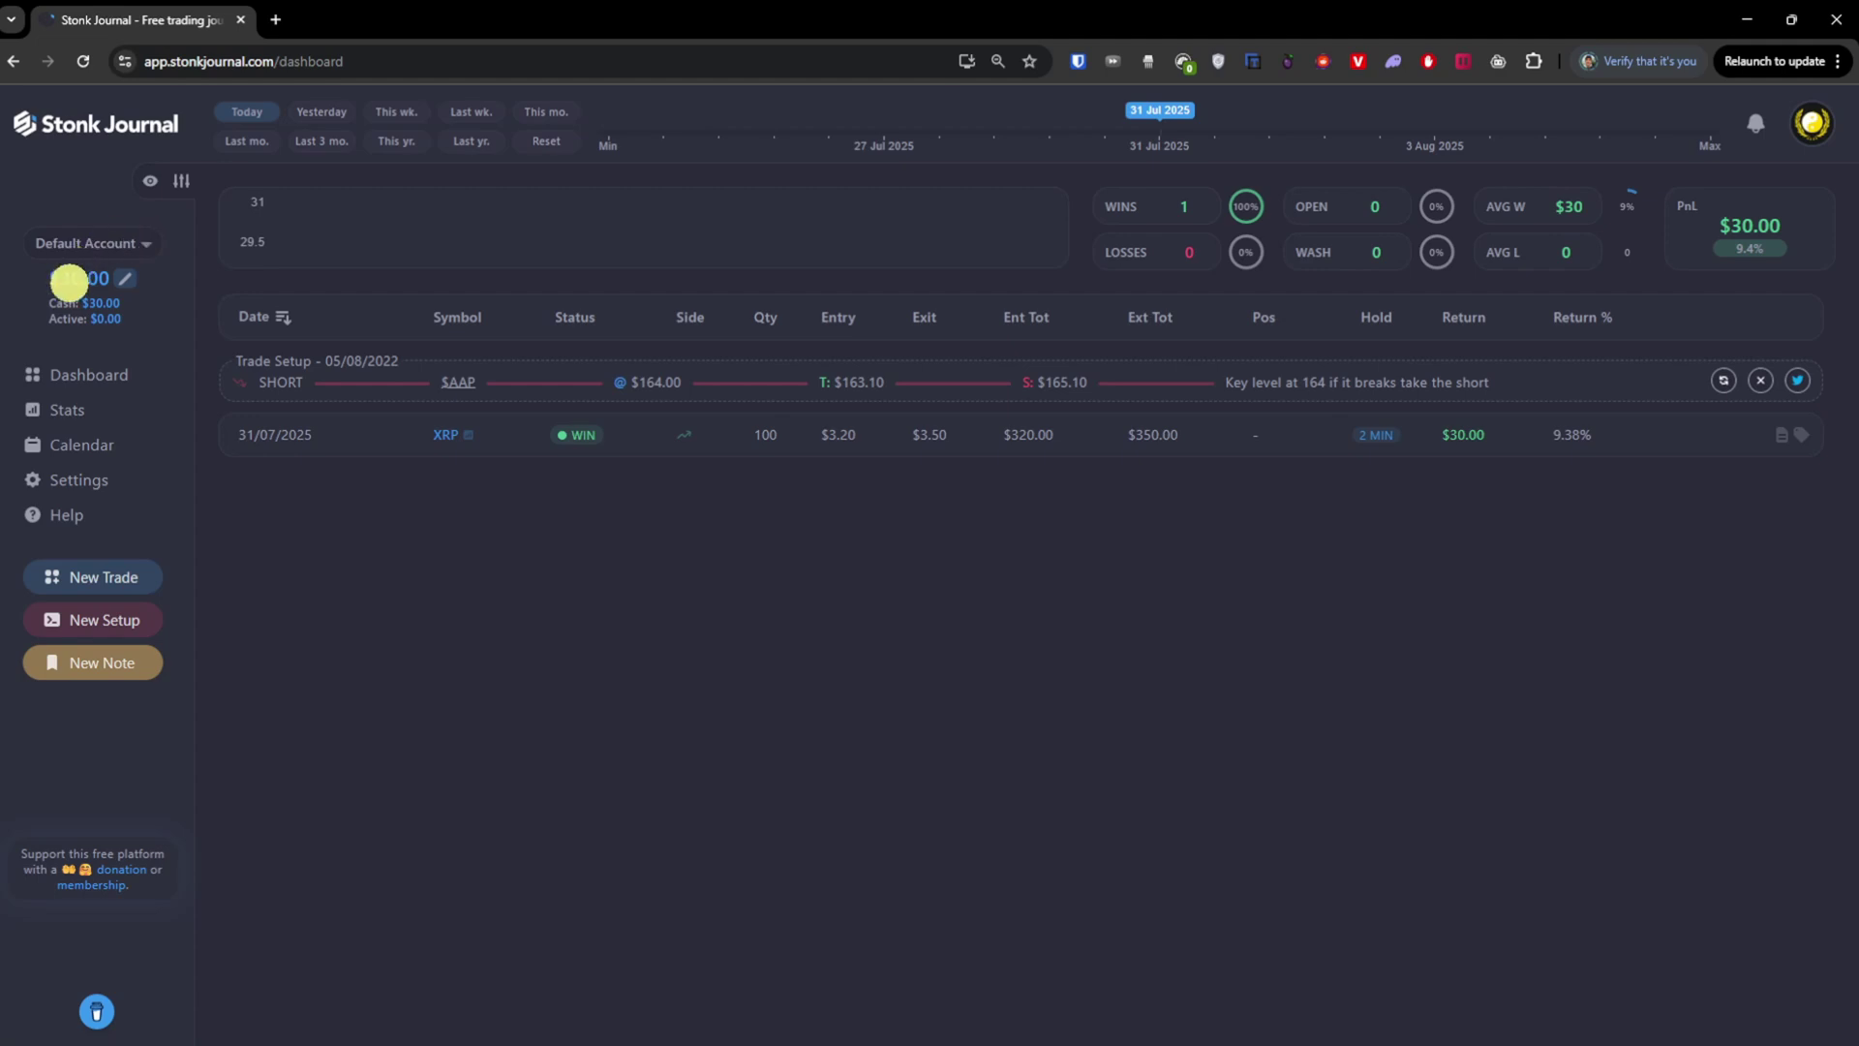